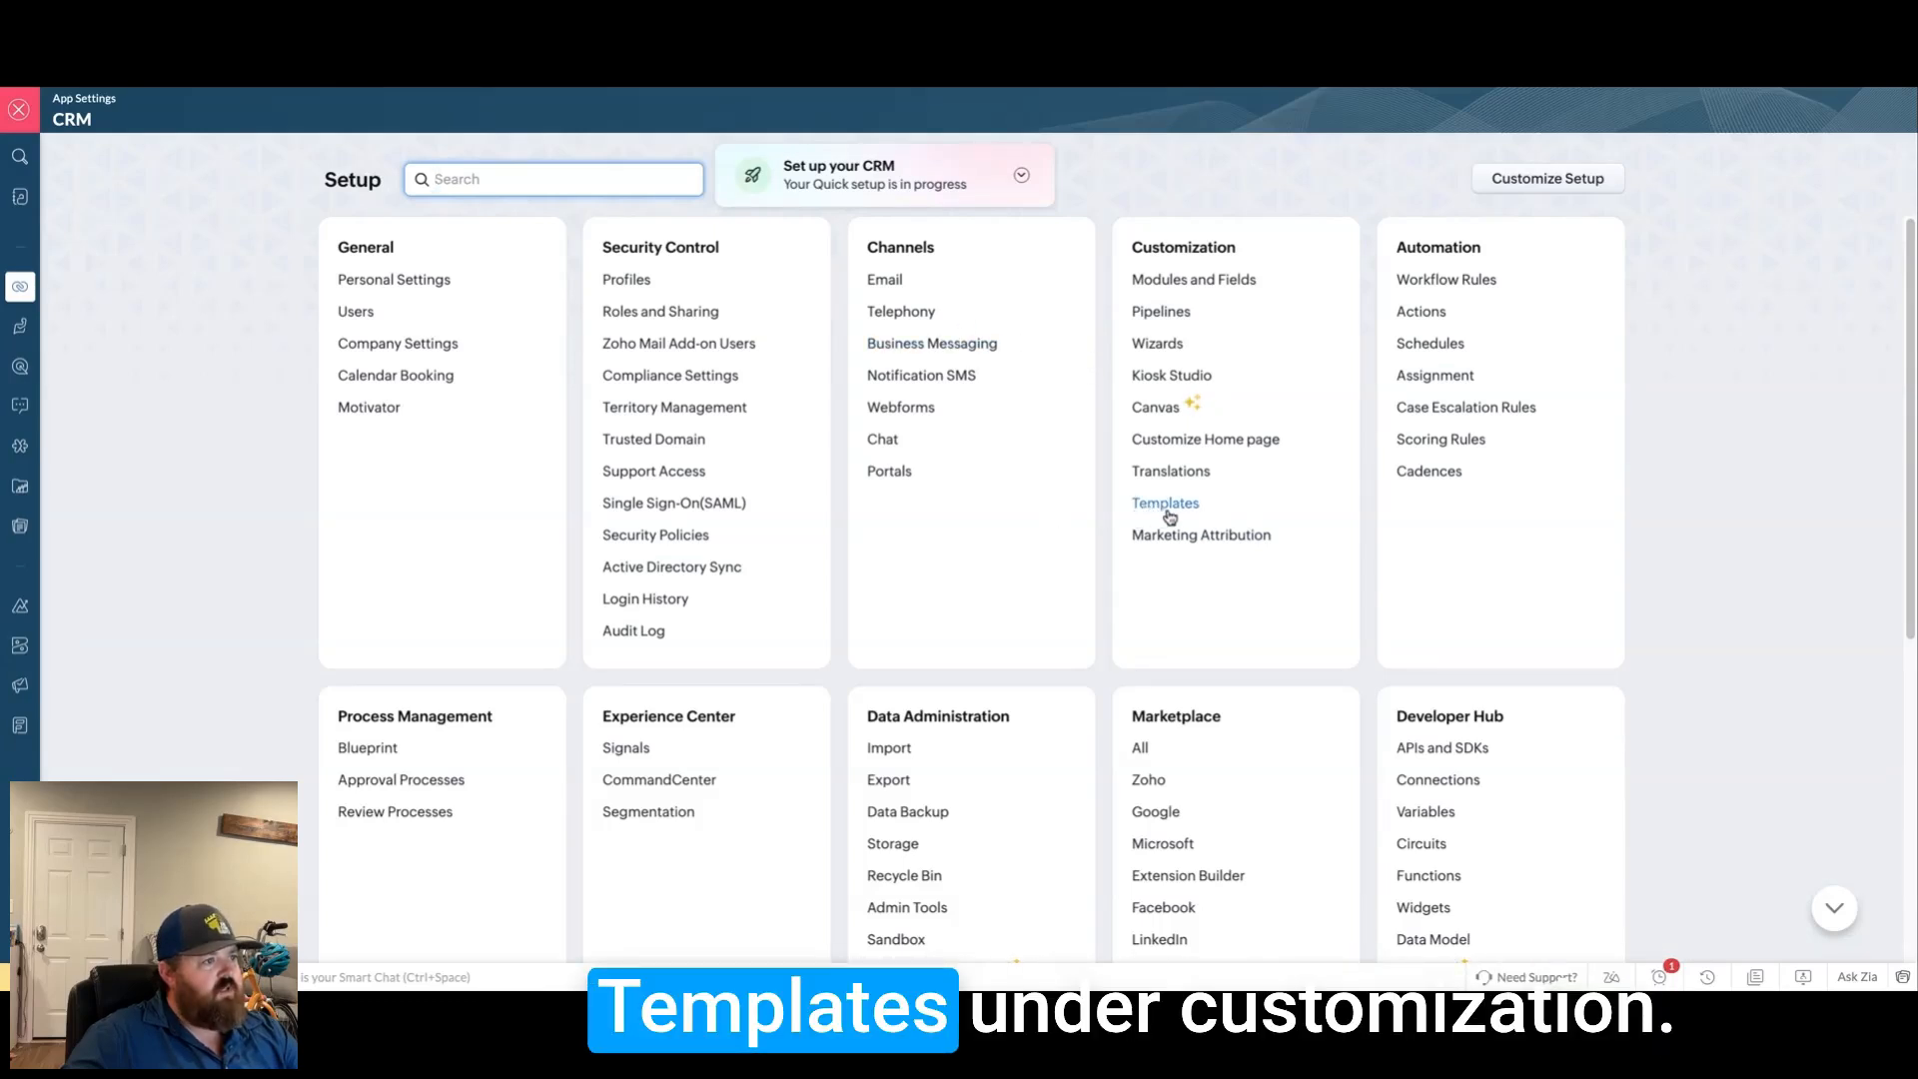
Step: Open the email Templates page from Setup's Customization section
drag(1132, 247, 1242, 251)
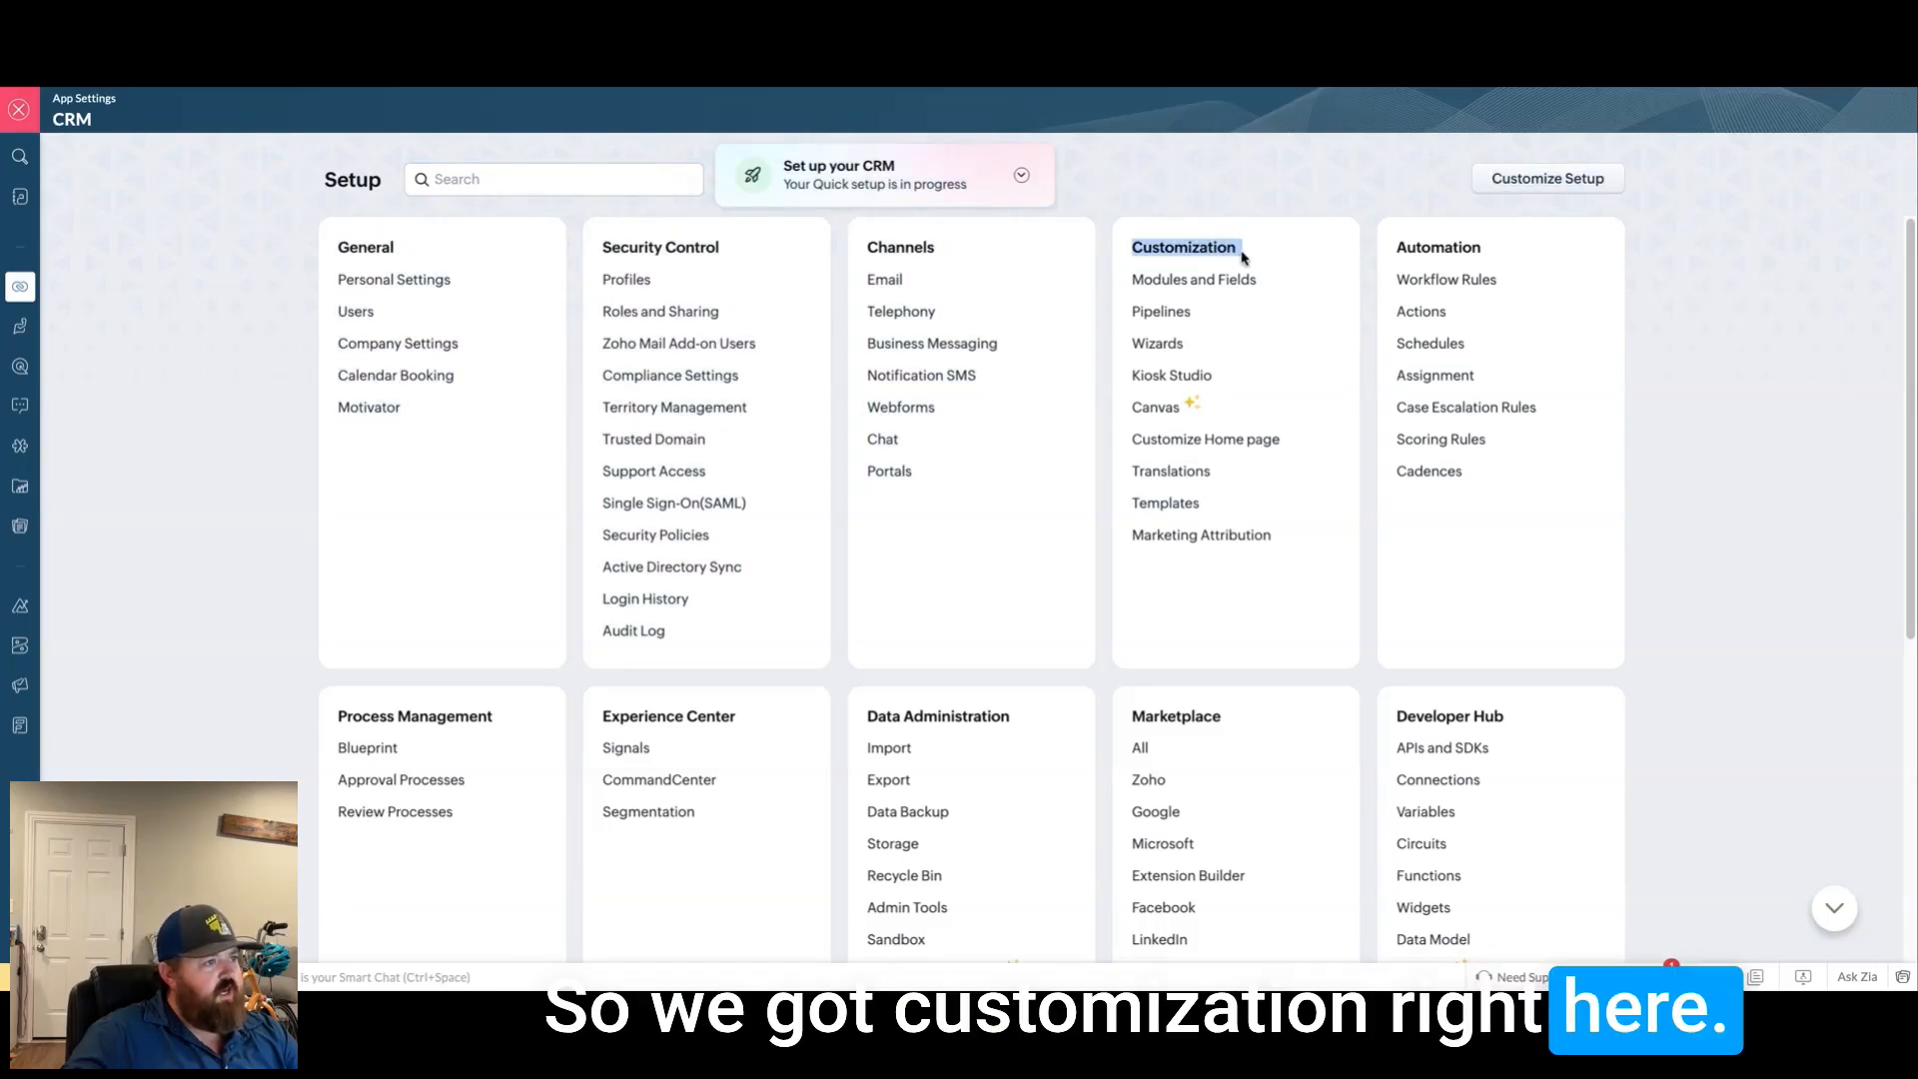
click(1273, 499)
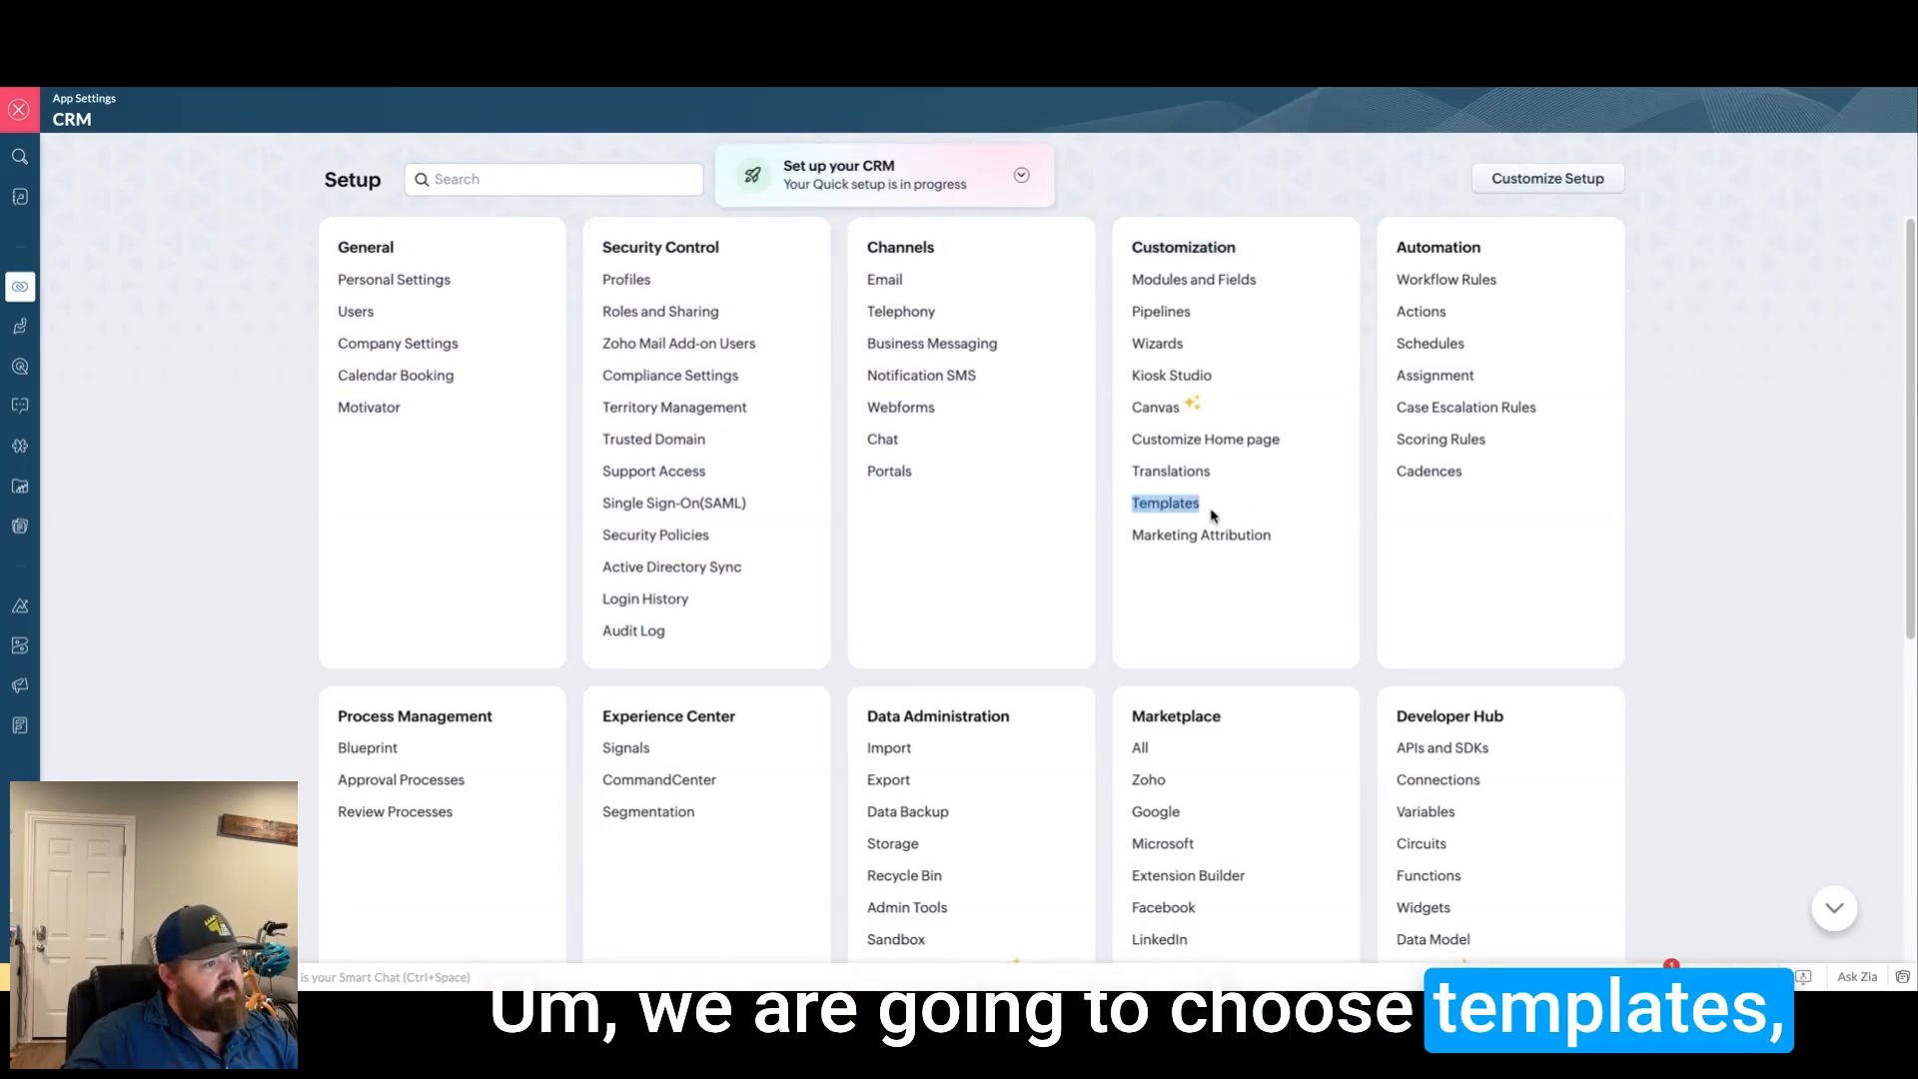
click(1165, 504)
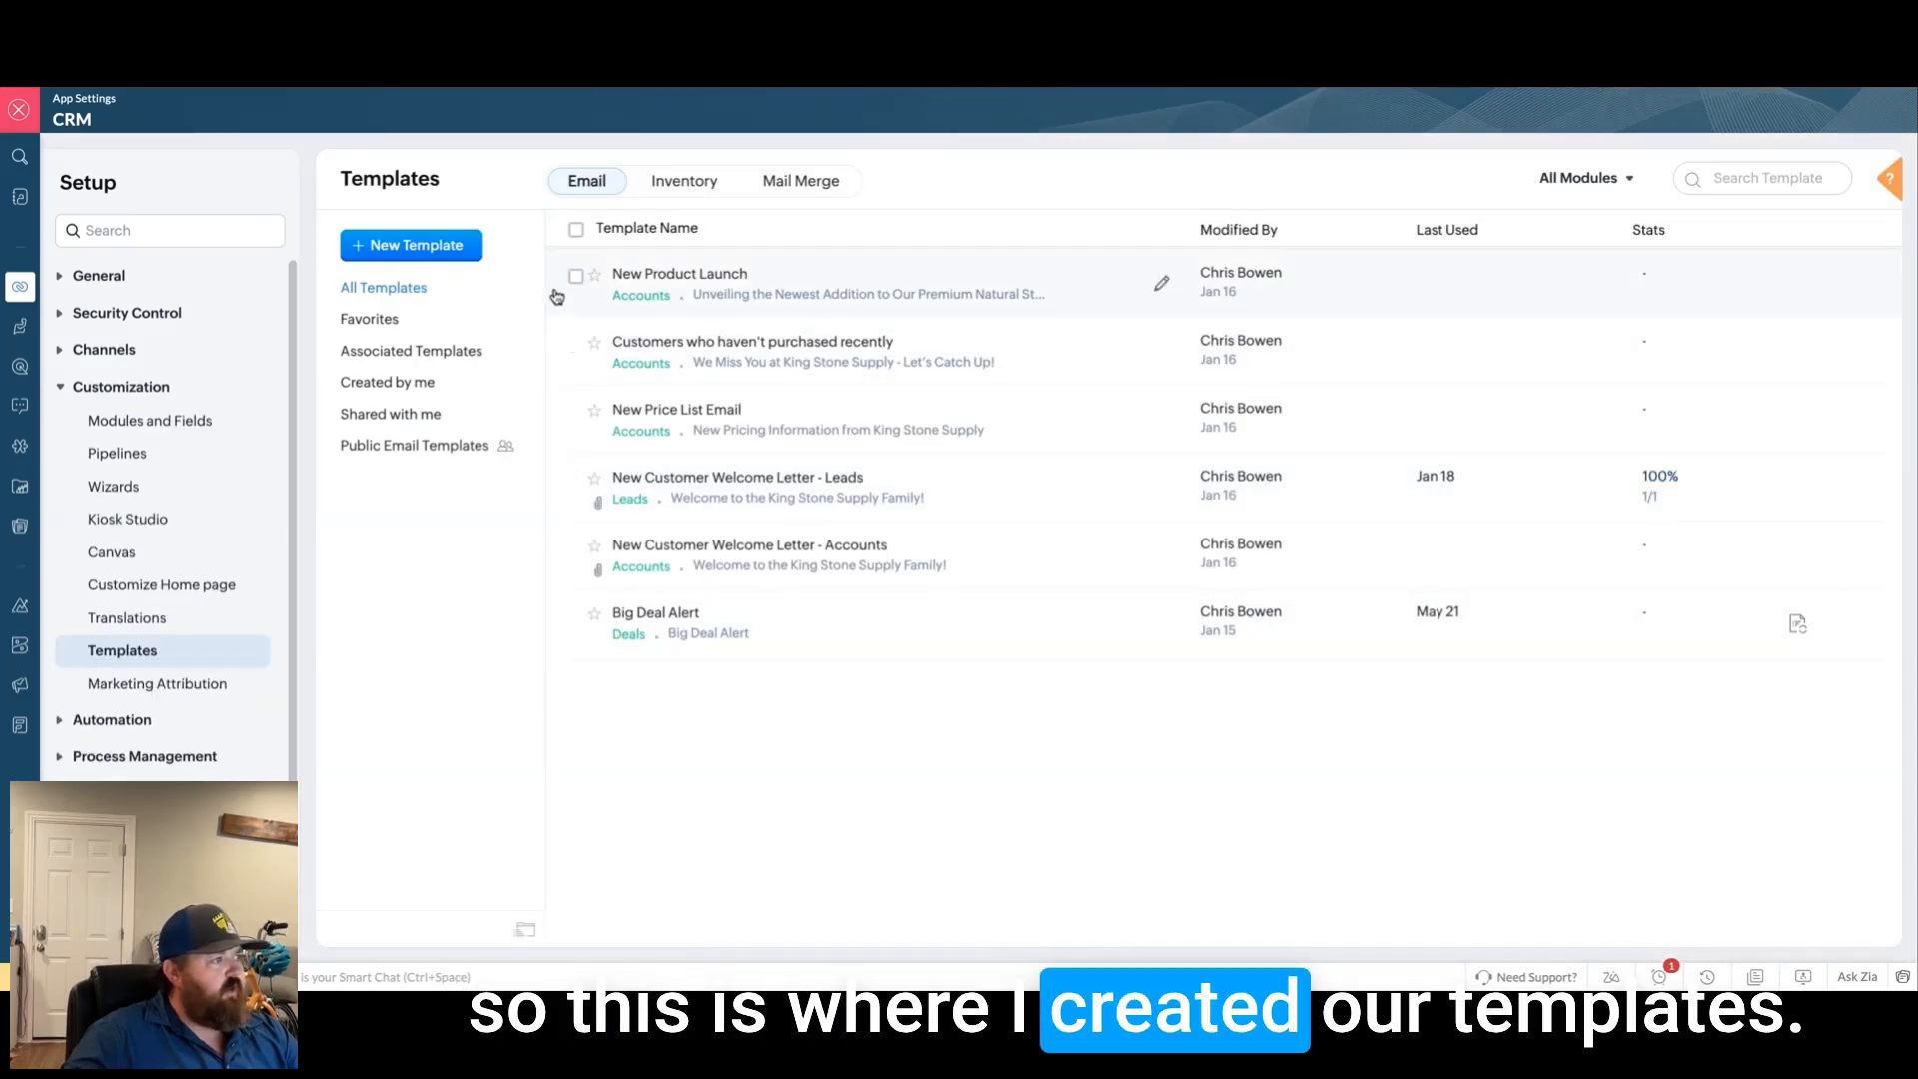
Step: Create a new email template for the Accounts module and continue to the Template Gallery
click(451, 262)
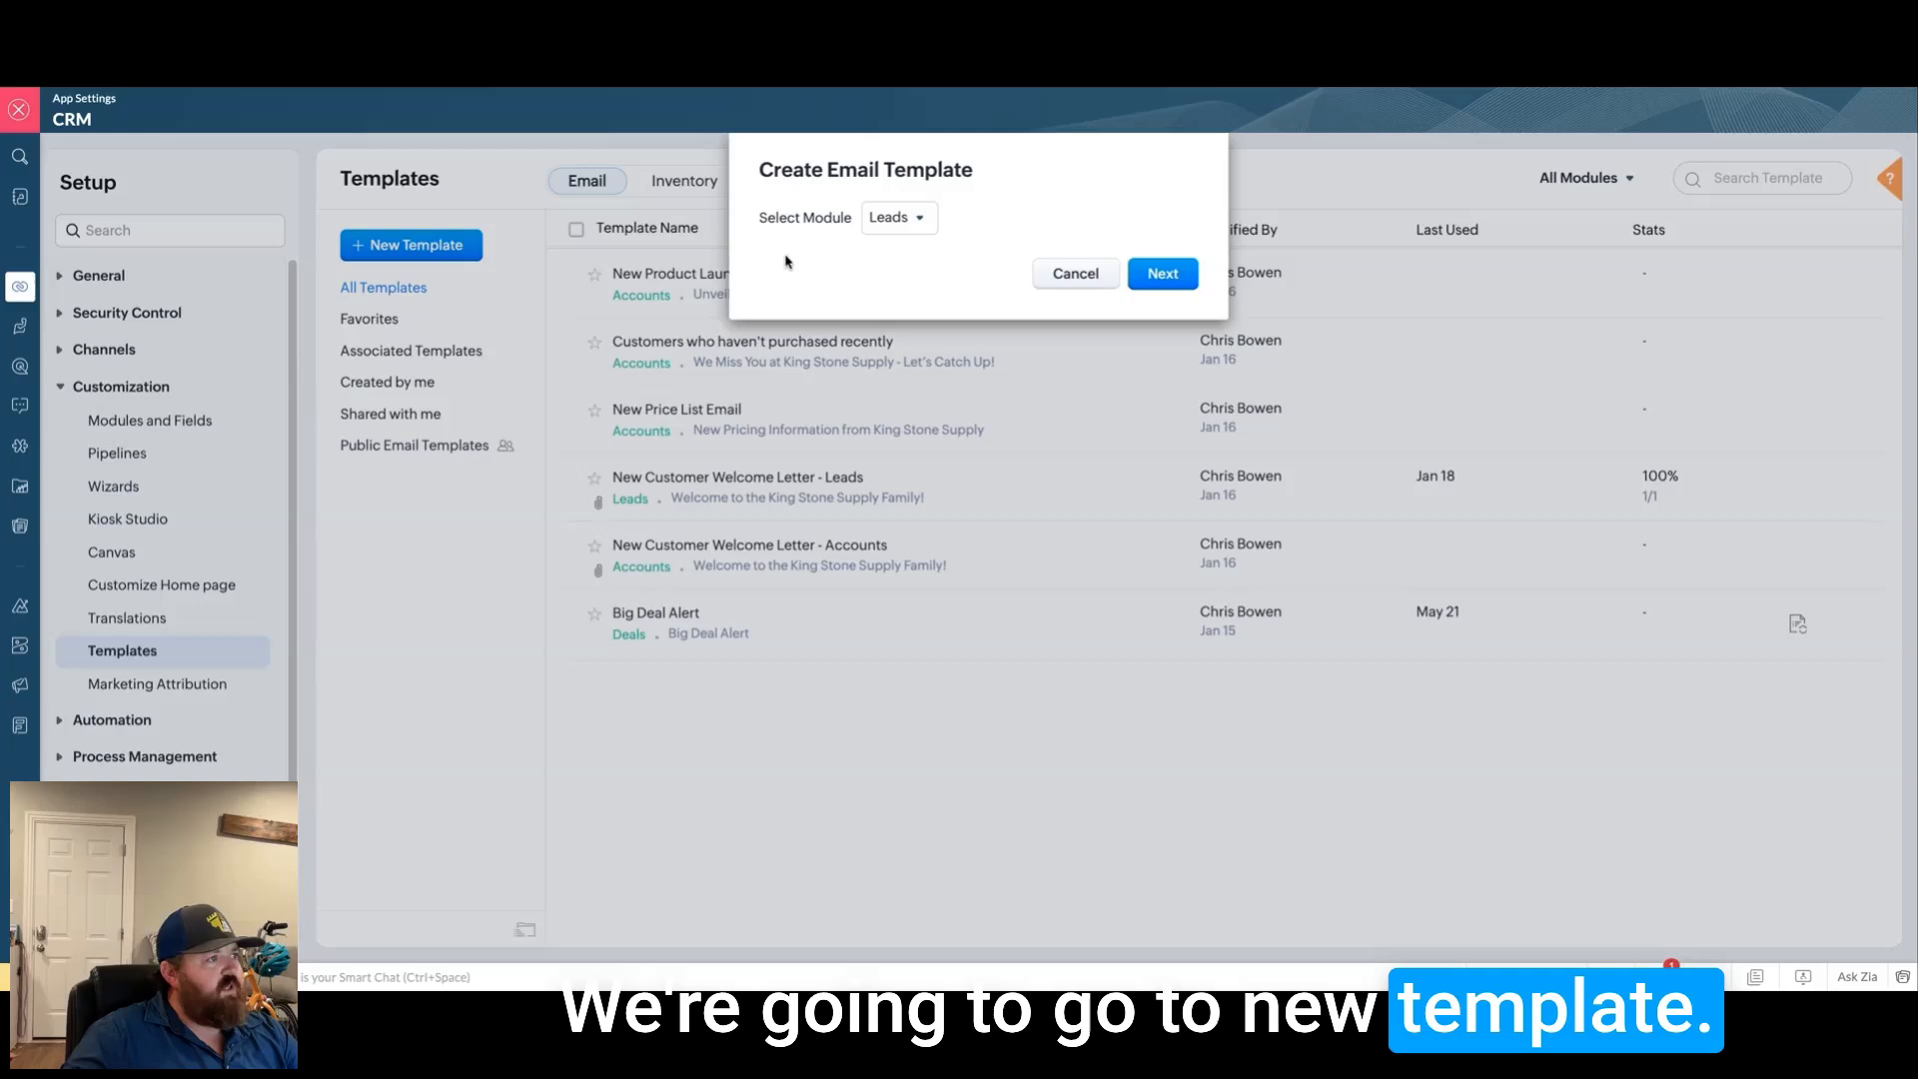
click(913, 223)
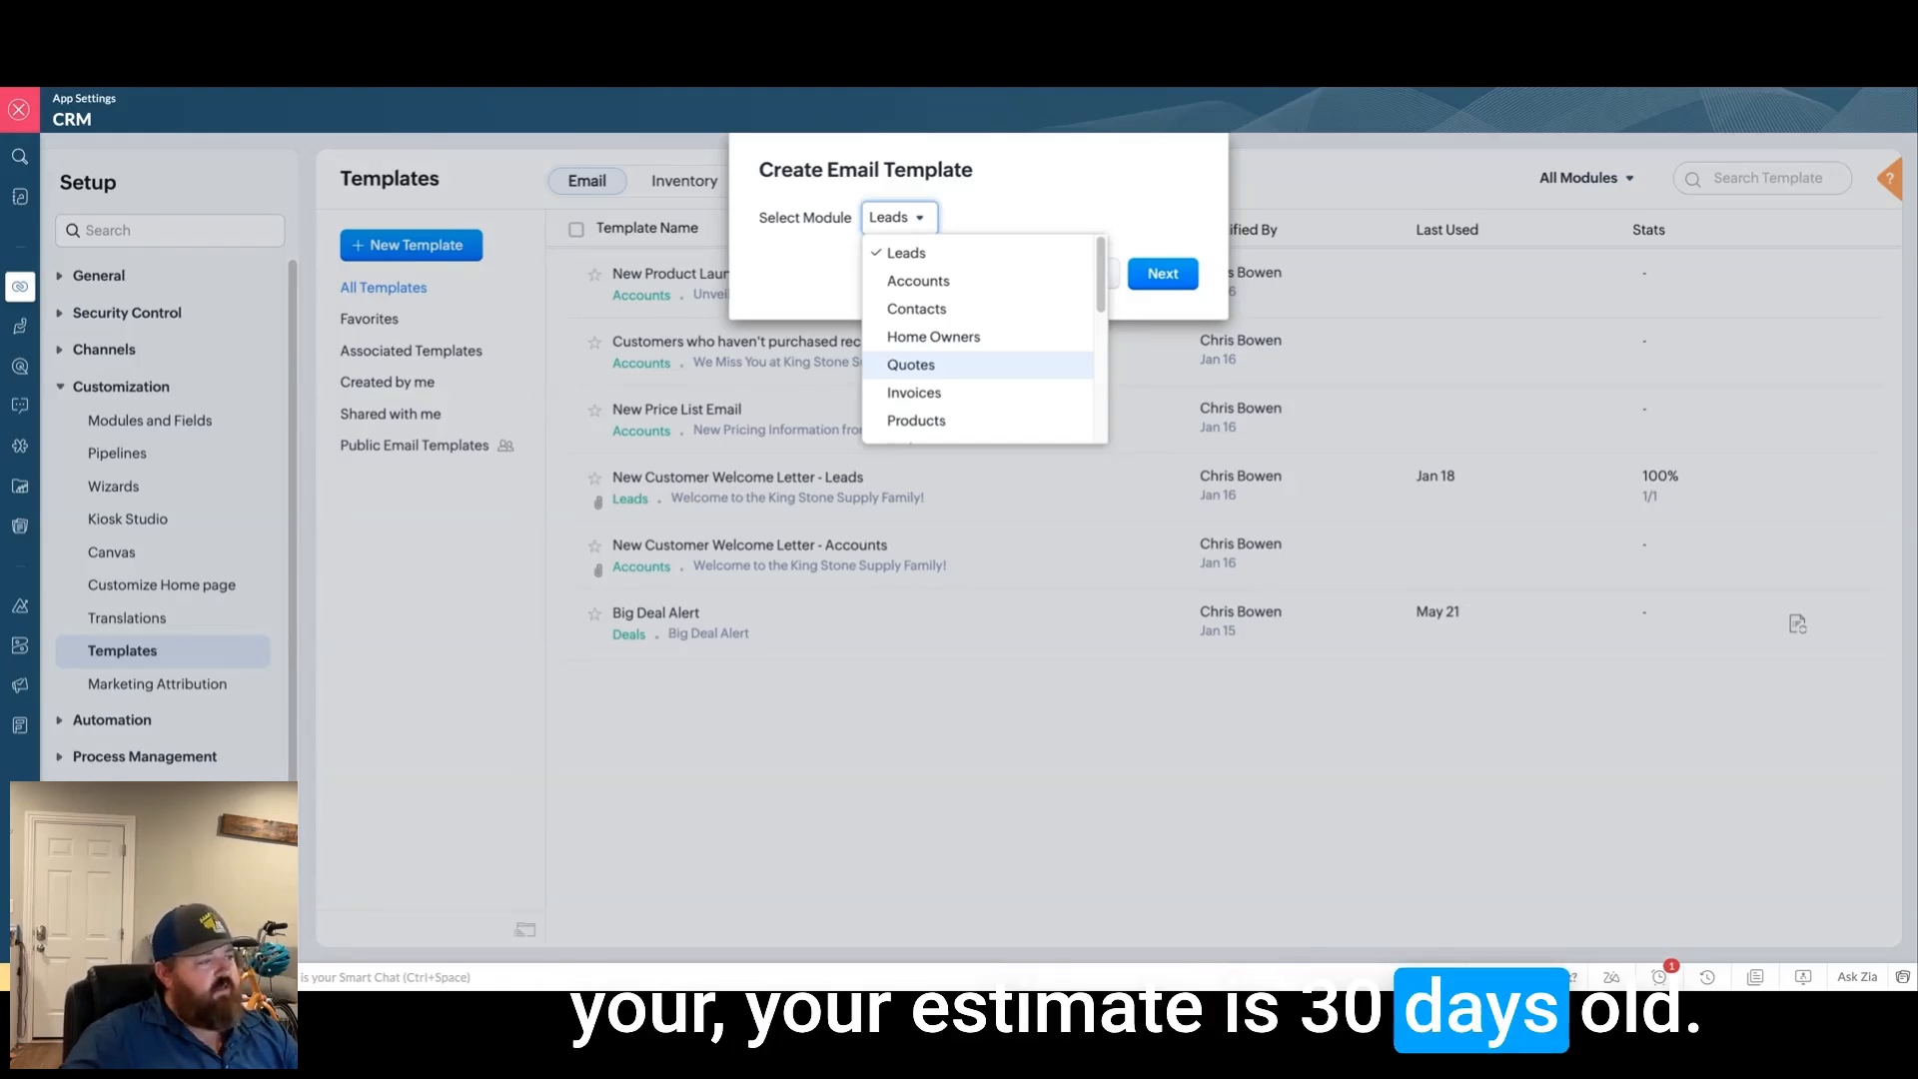
scroll(975, 357, down, 4)
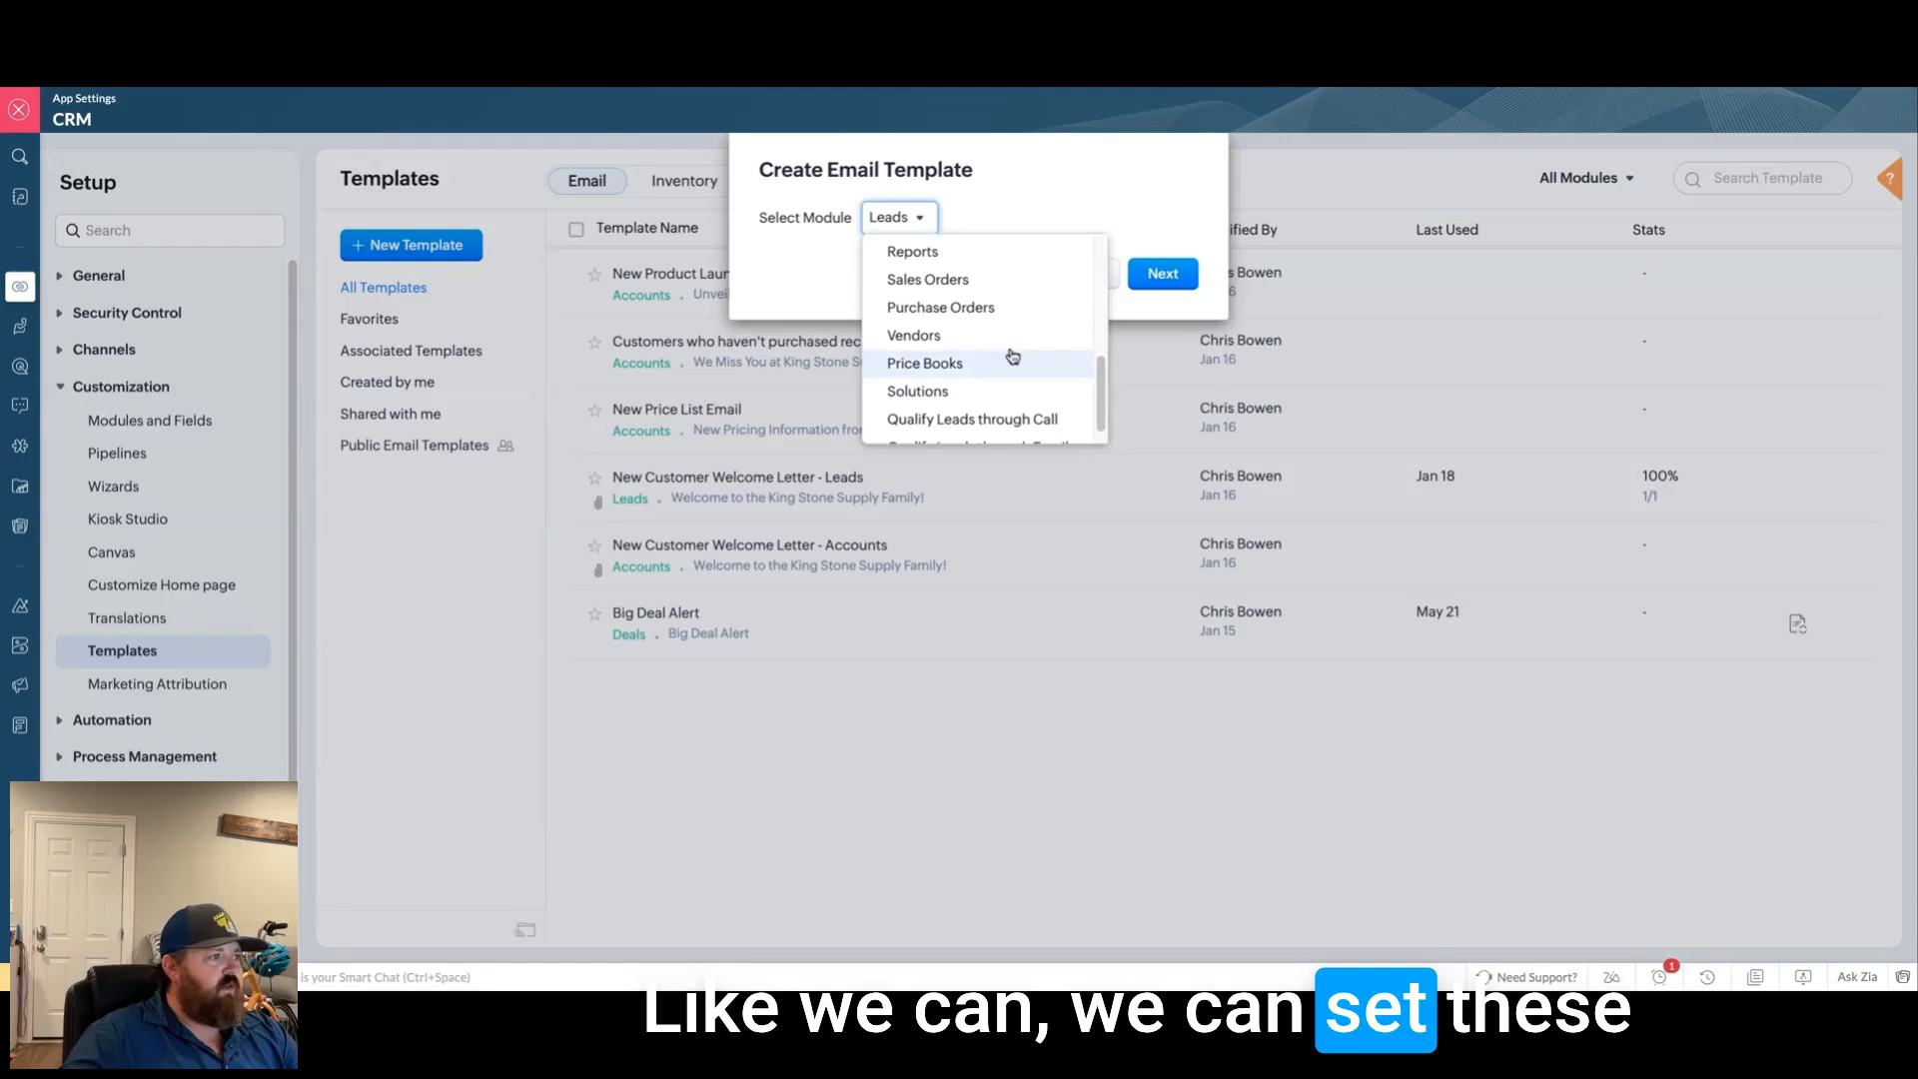
scroll(1013, 402, up, 5)
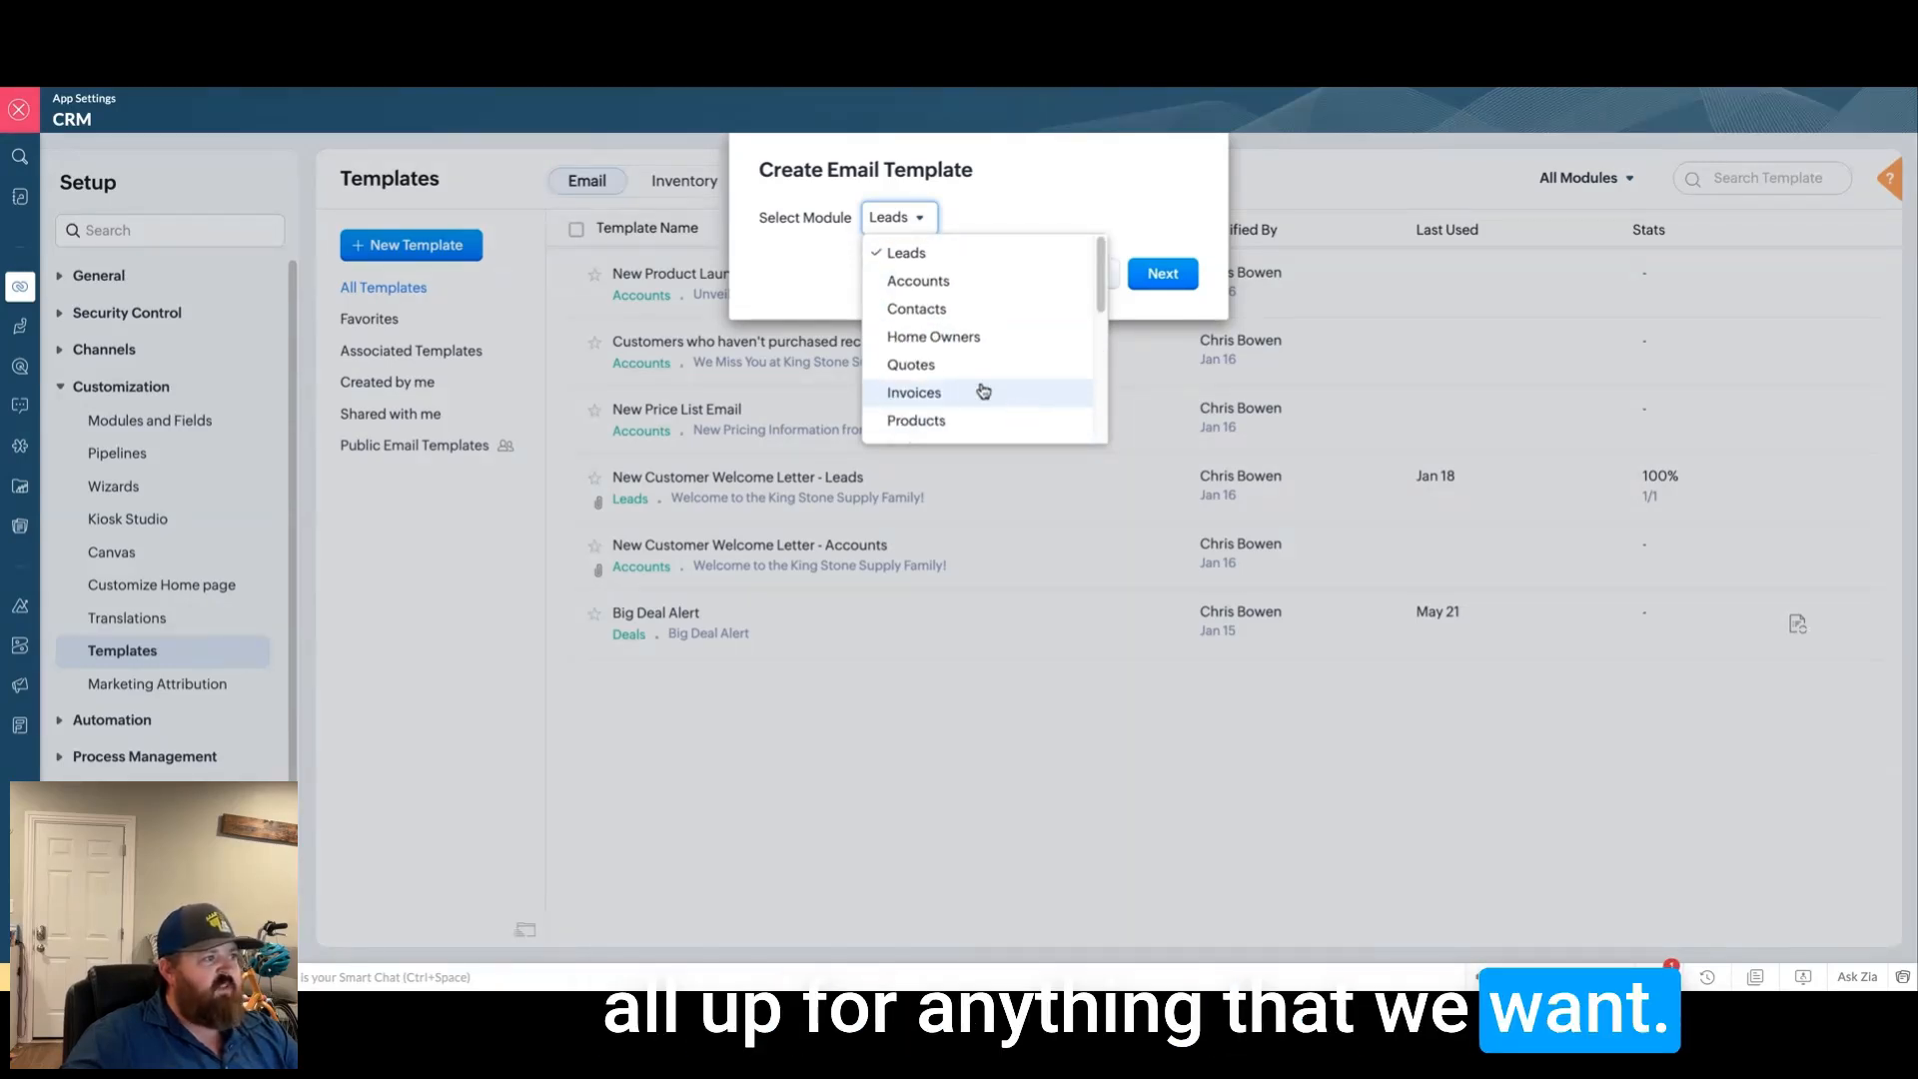
click(919, 281)
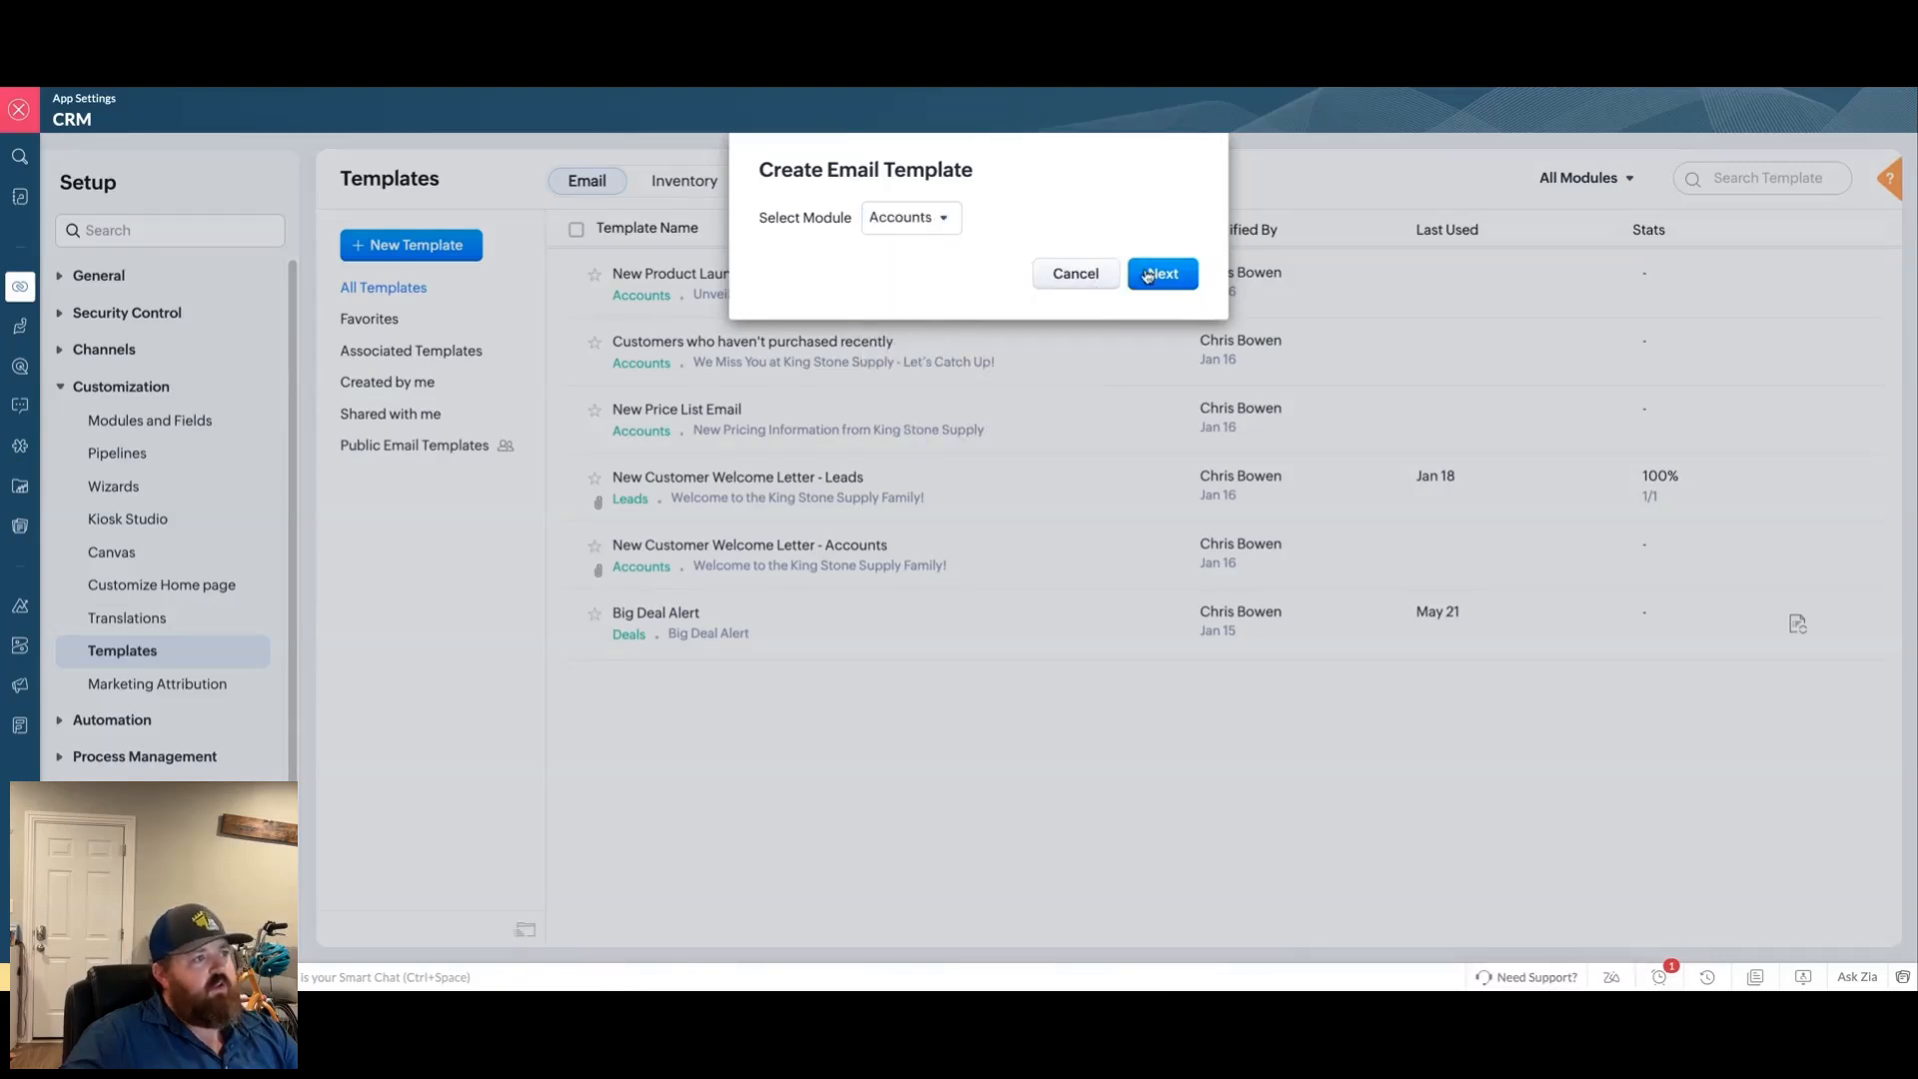
click(1161, 274)
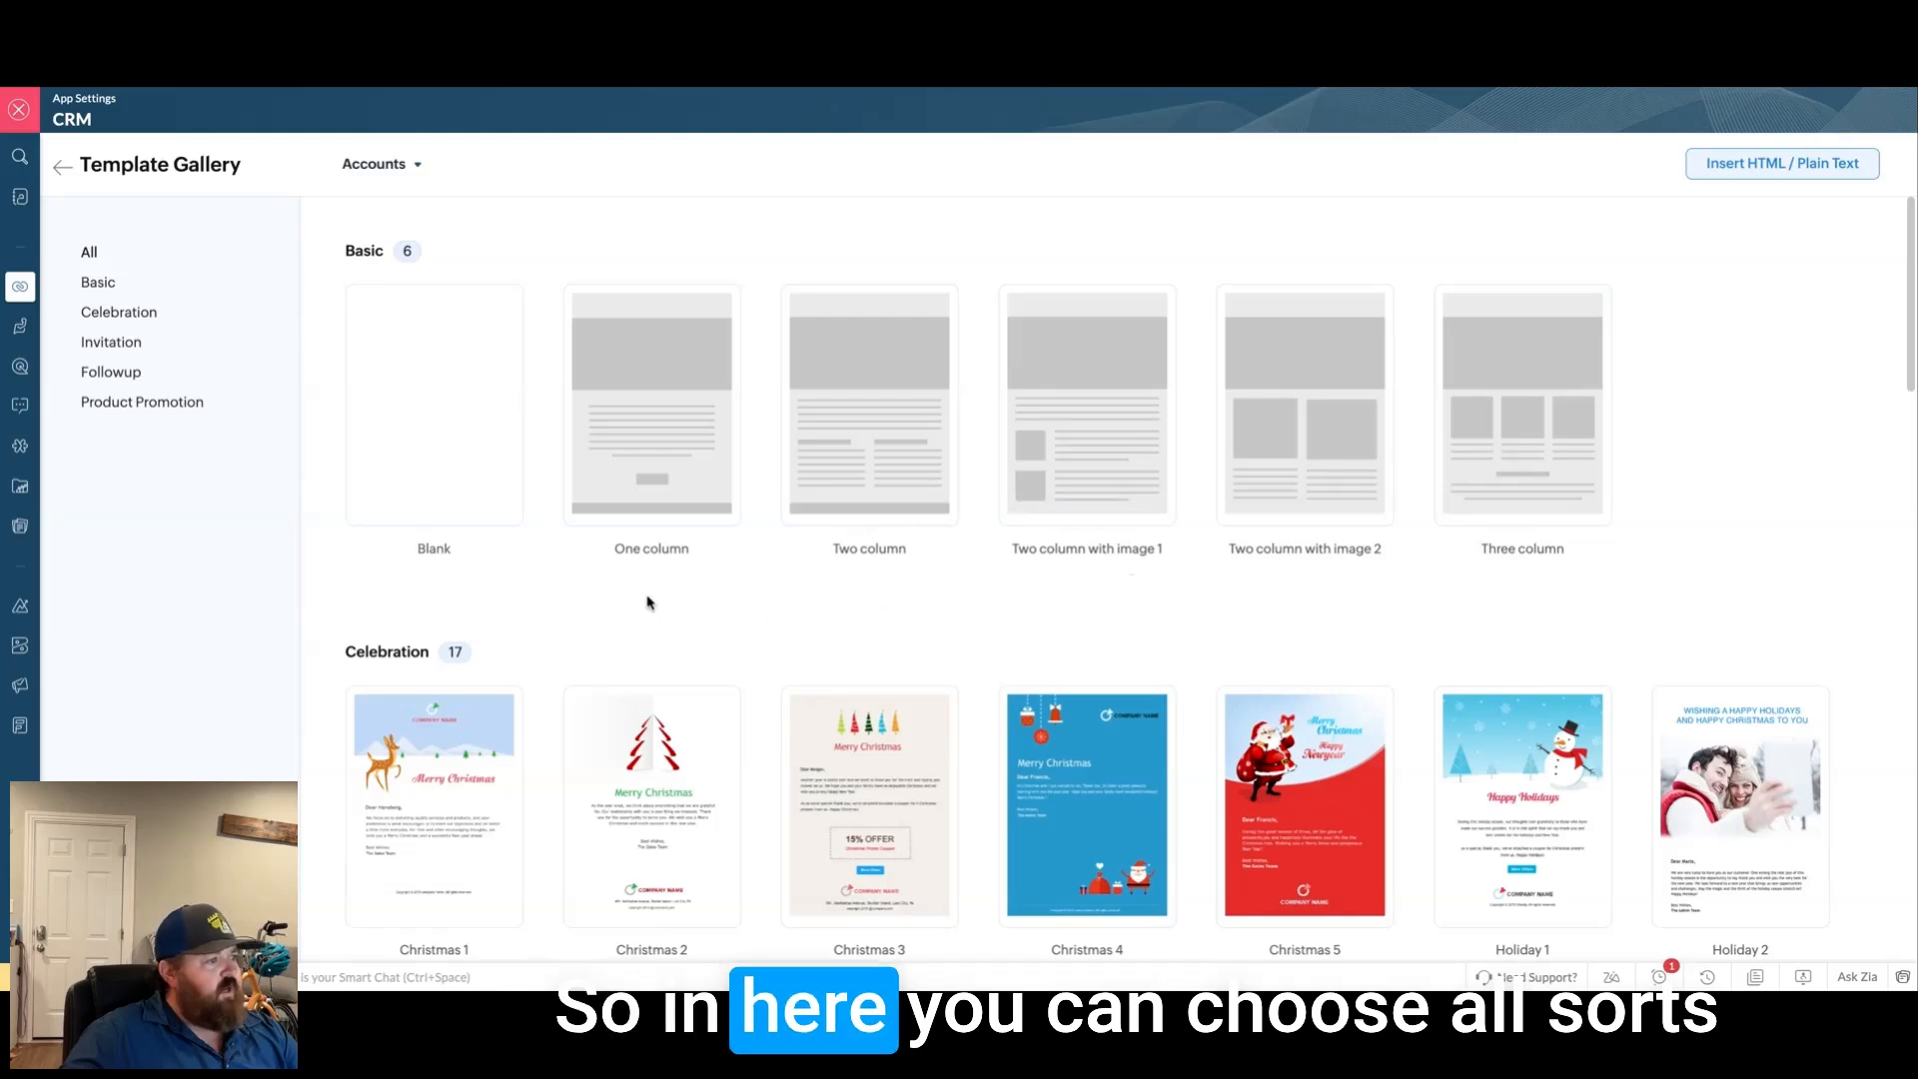
Step: Browse the gallery and start the template from the Basic One column layout
scroll(644, 596, down, 3)
scroll(446, 699, down, 1)
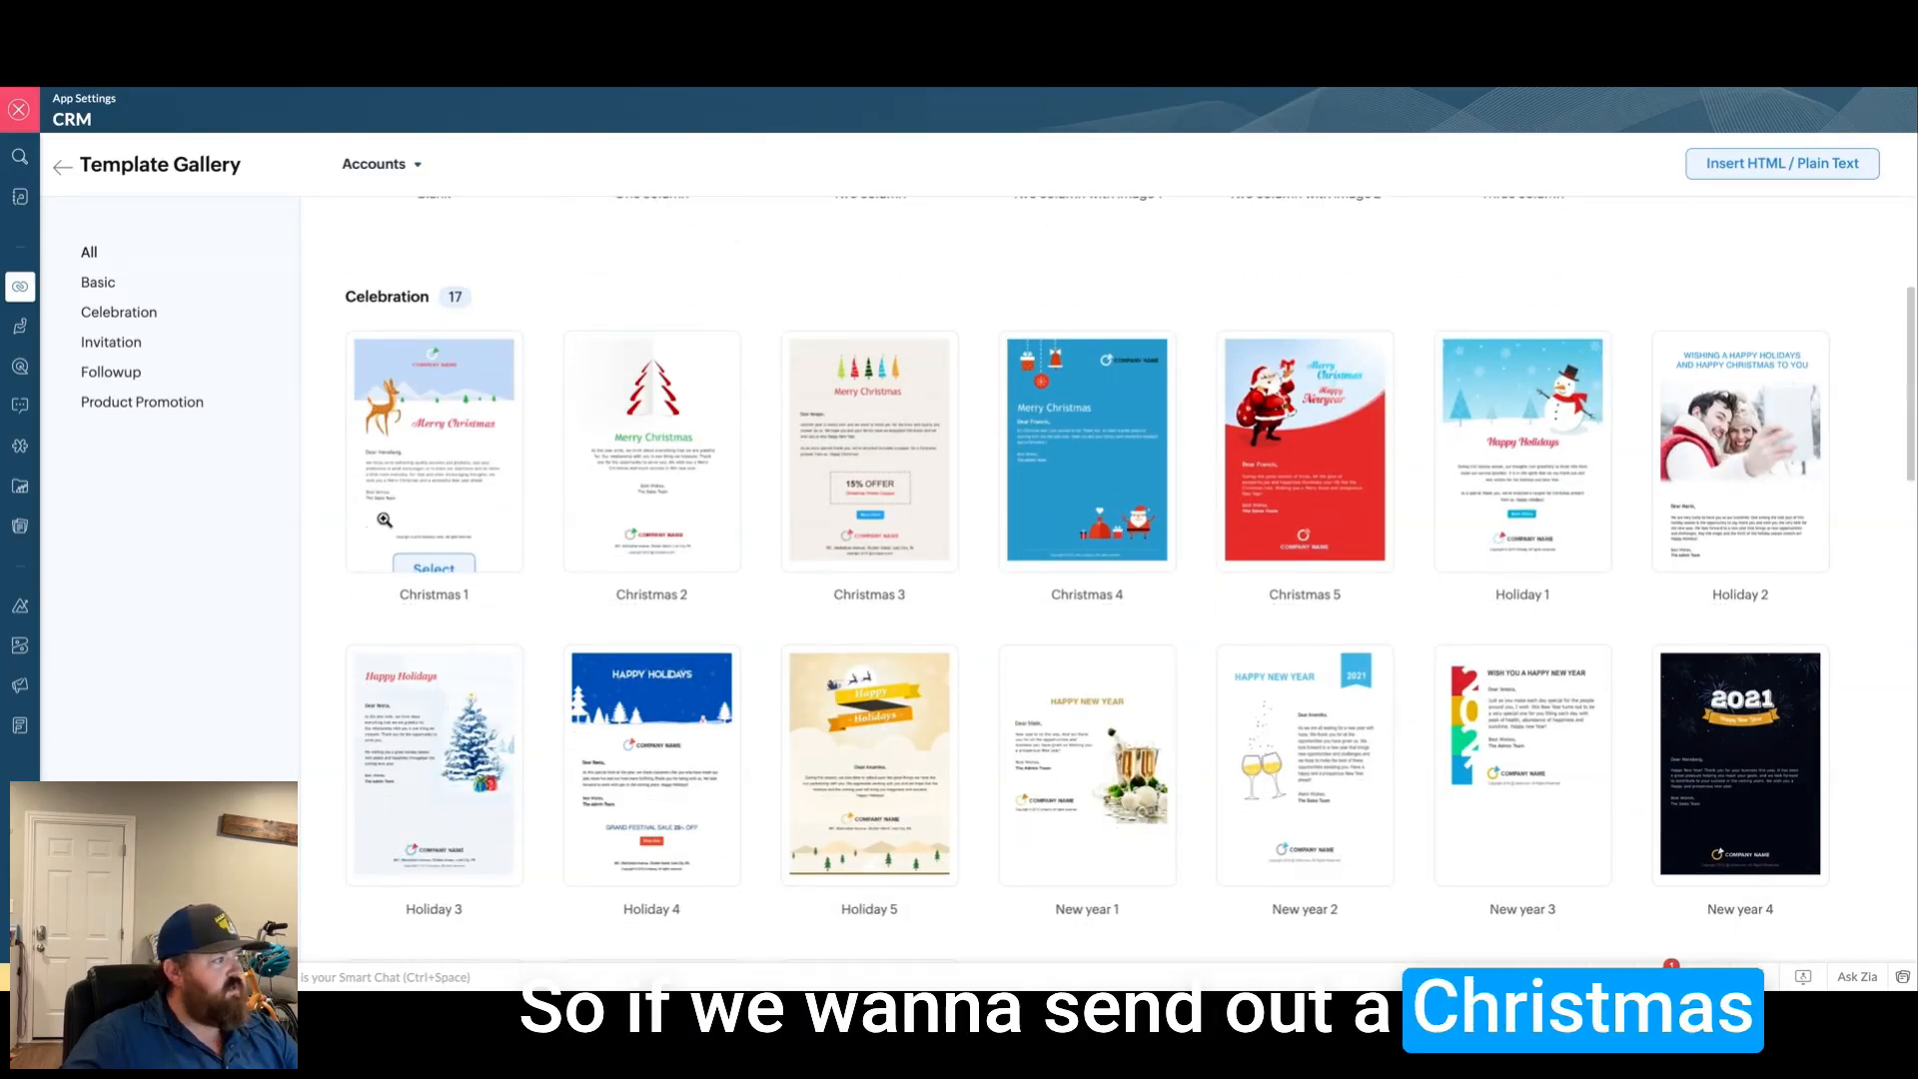
scroll(976, 655, down, 7)
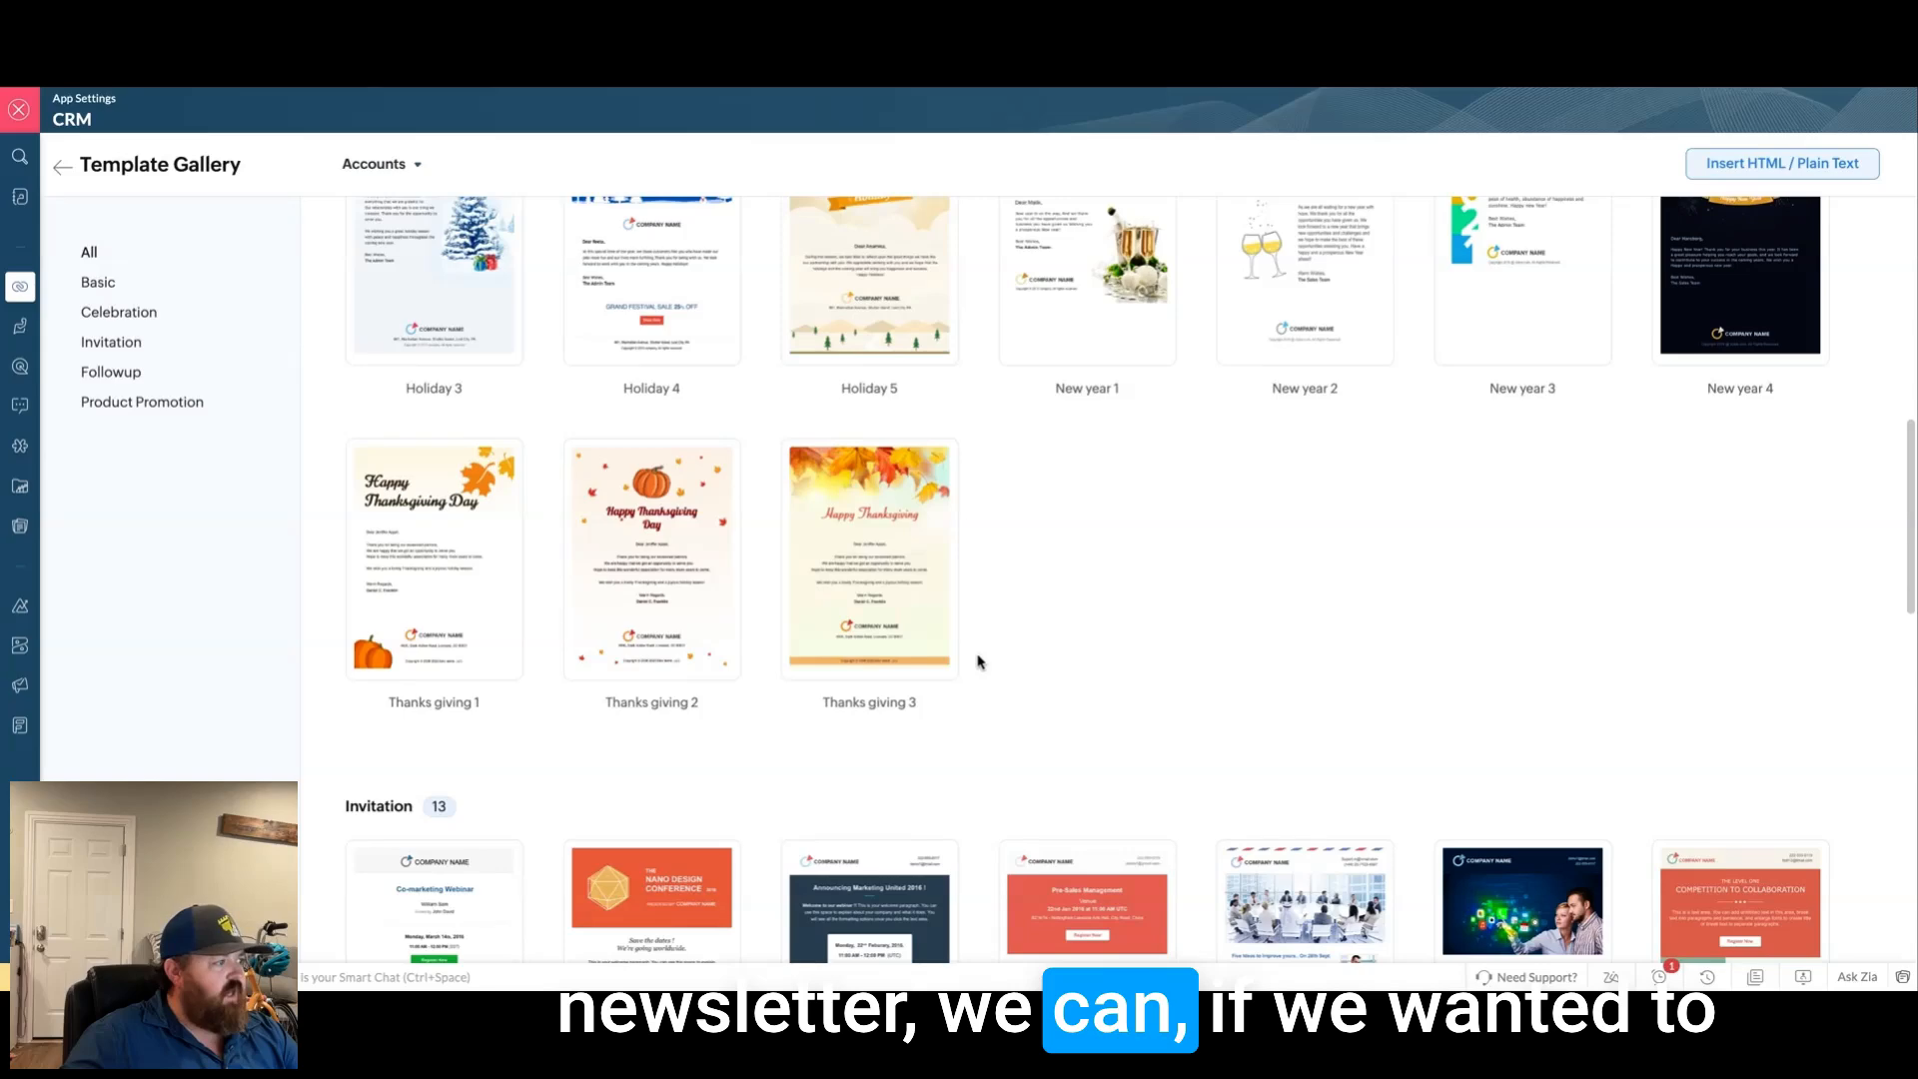
scroll(536, 692, down, 6)
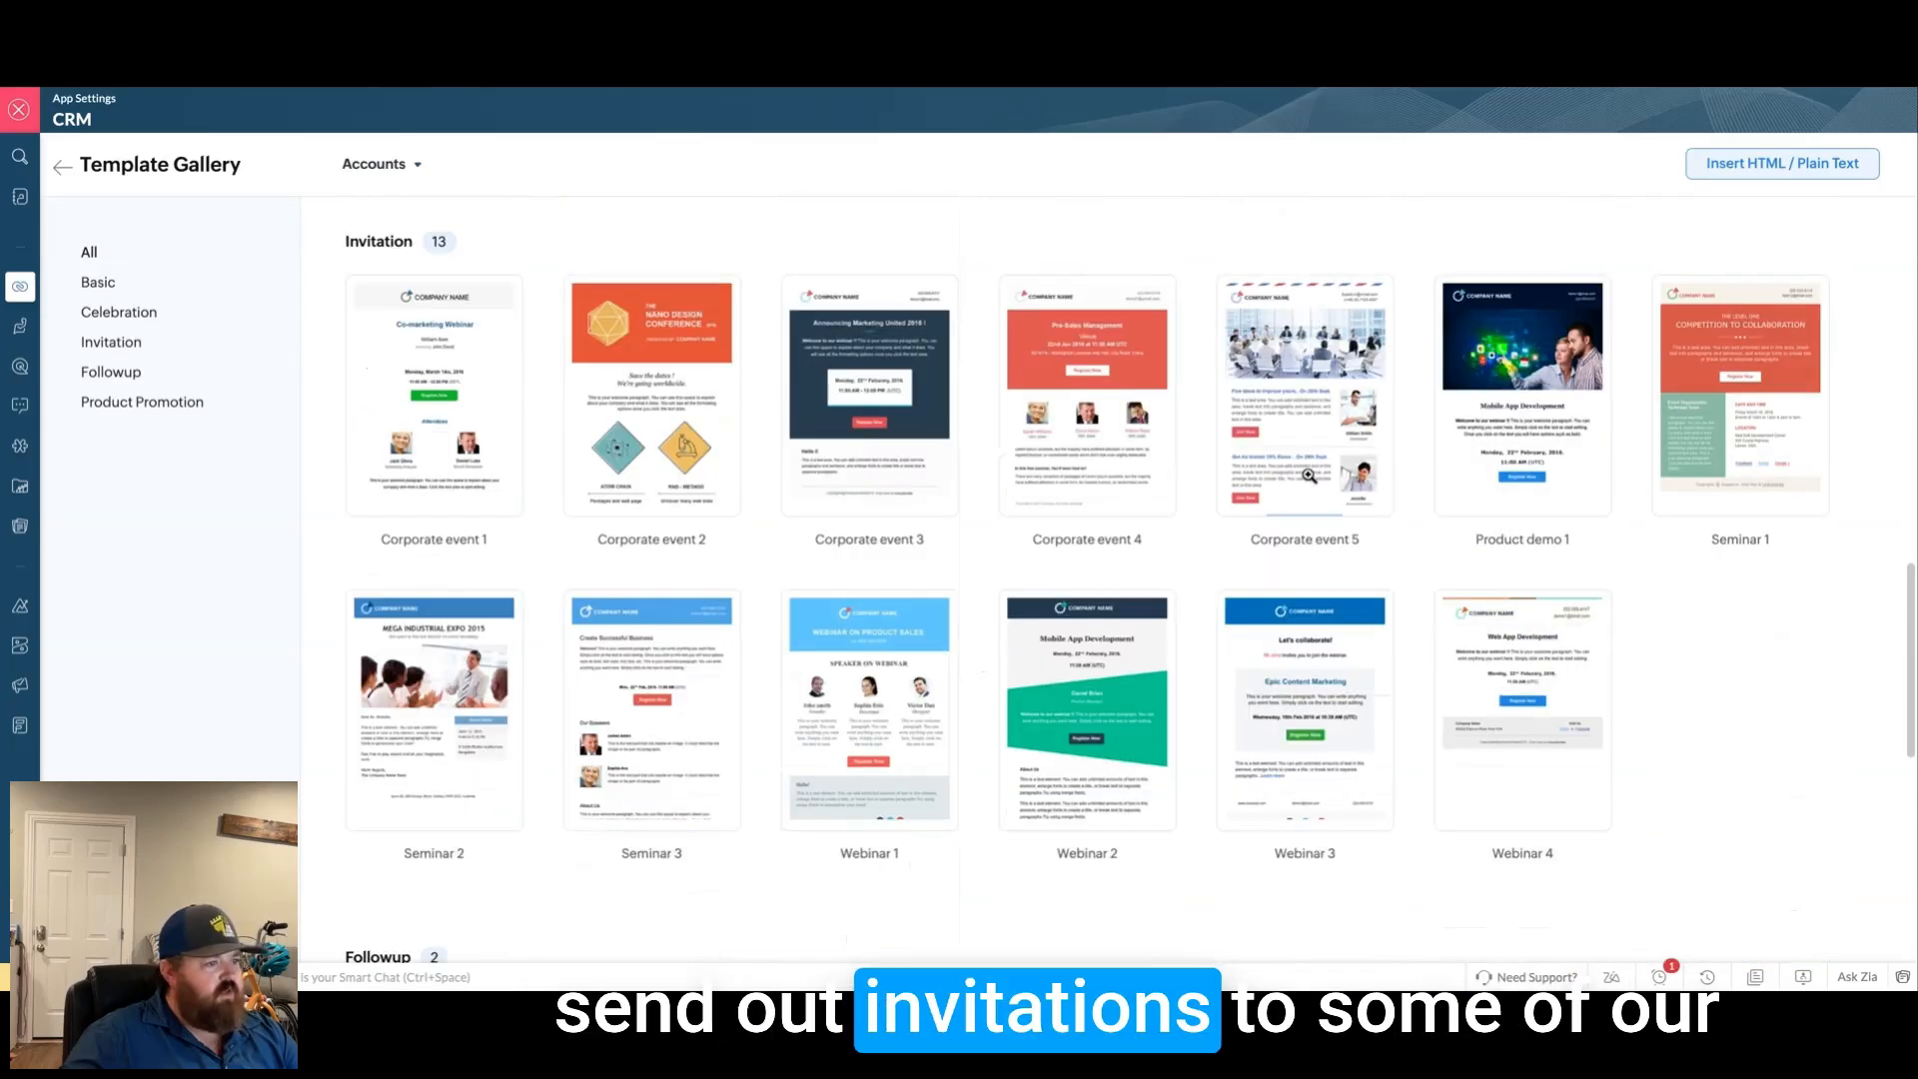
scroll(1064, 609, down, 1)
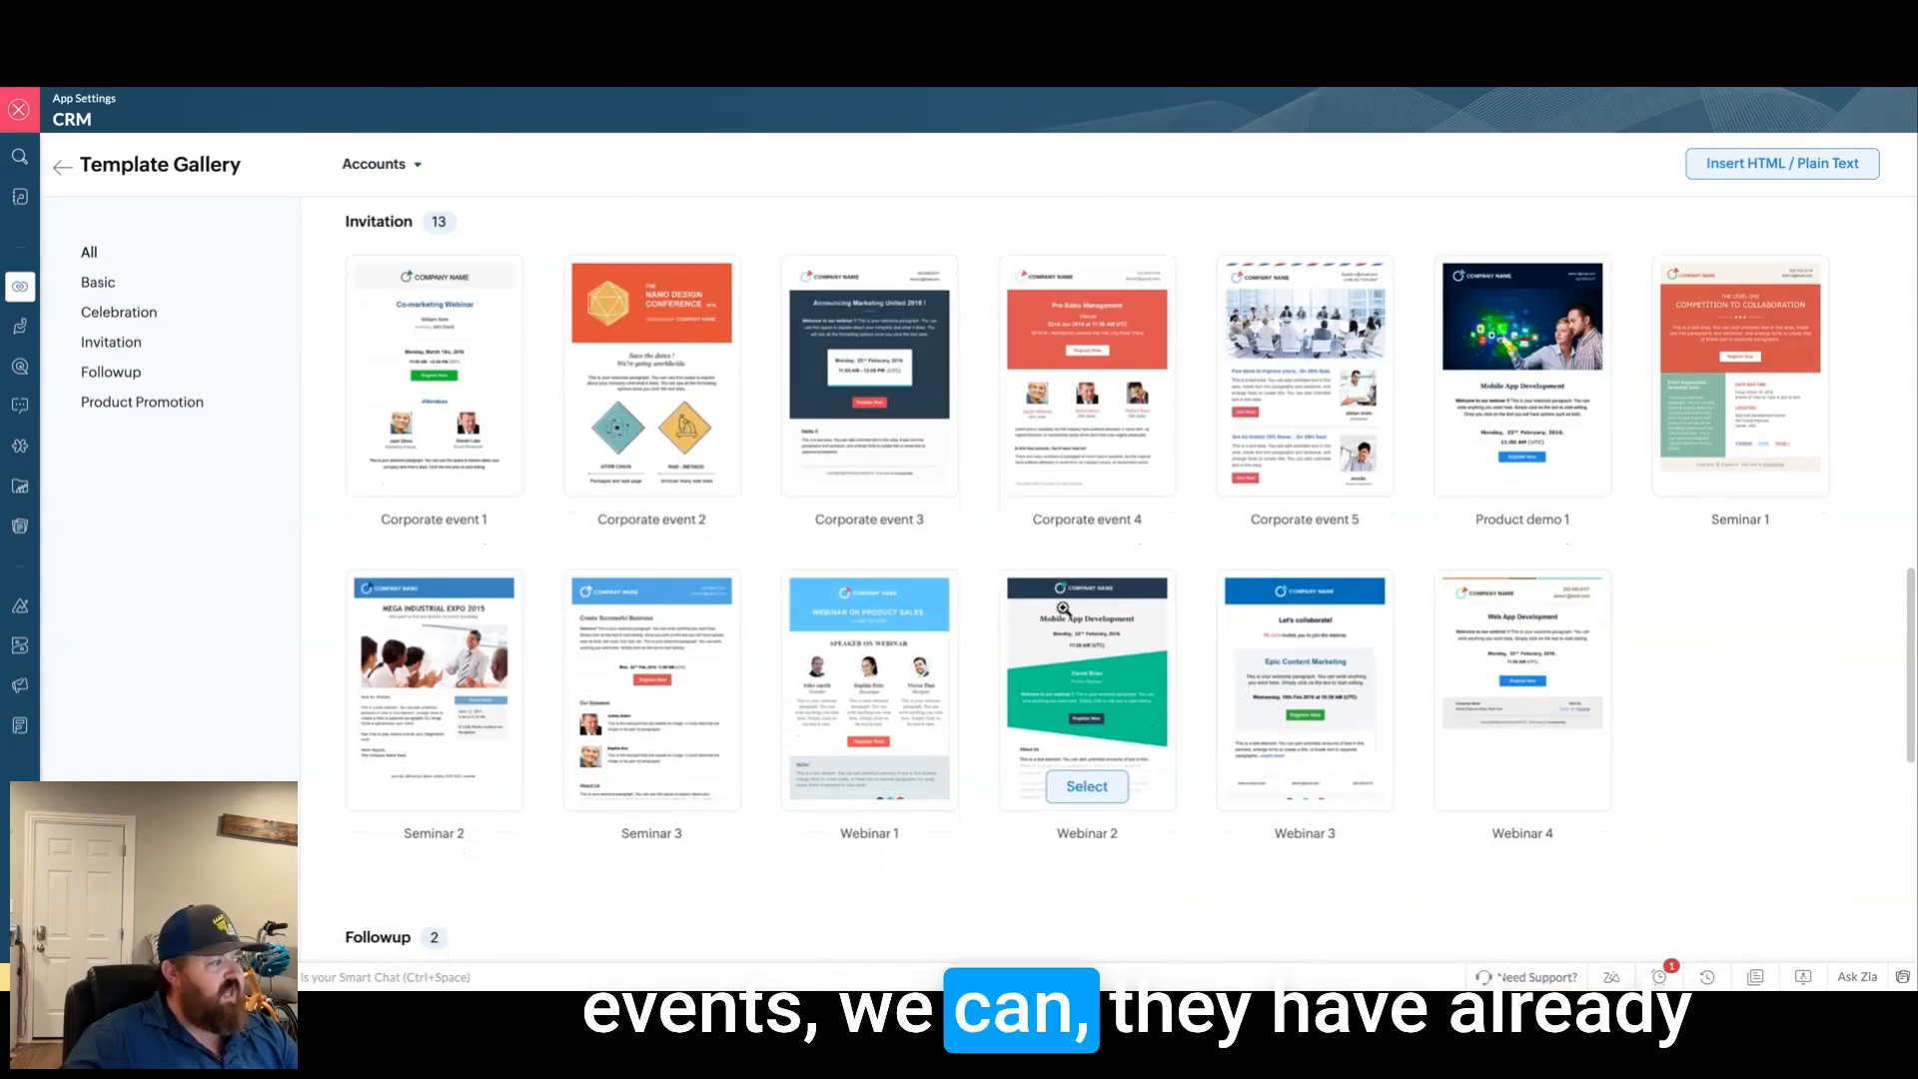
scroll(1061, 610, down, 6)
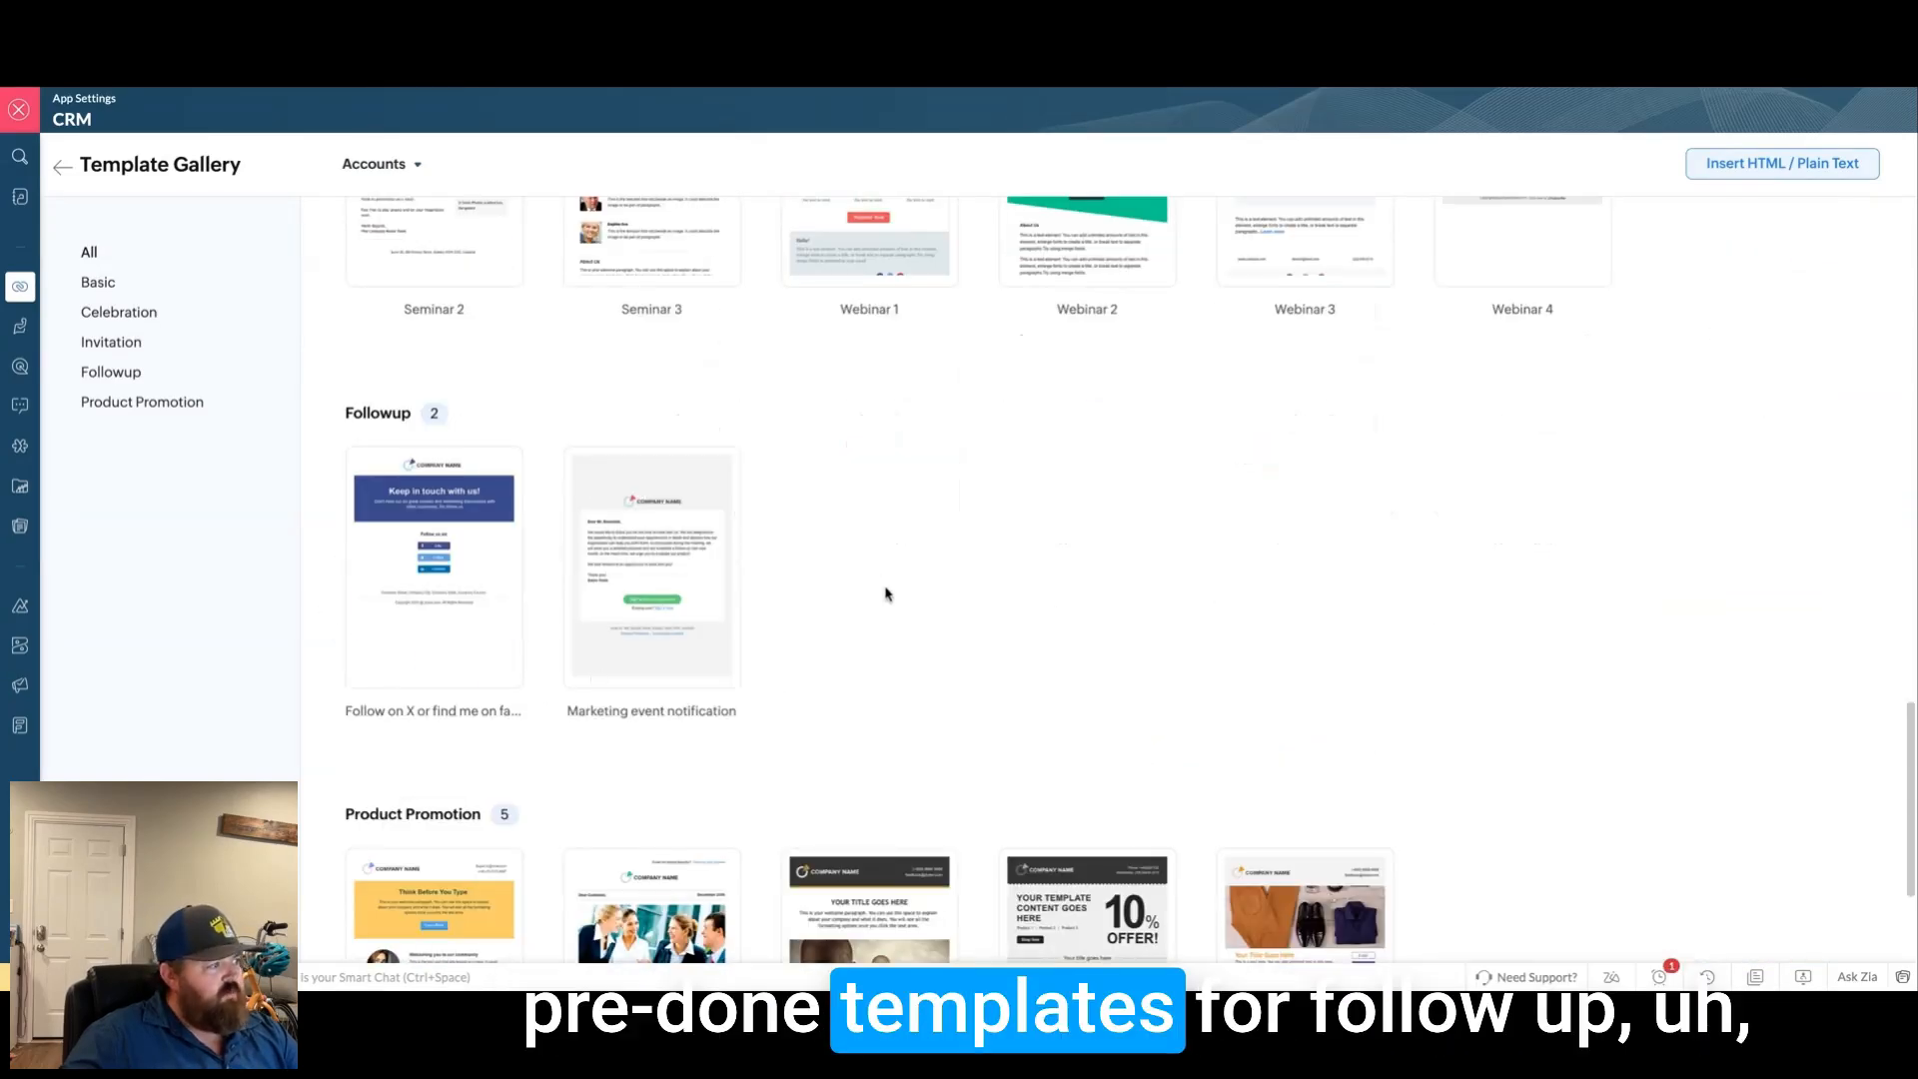
scroll(1066, 600, down, 3)
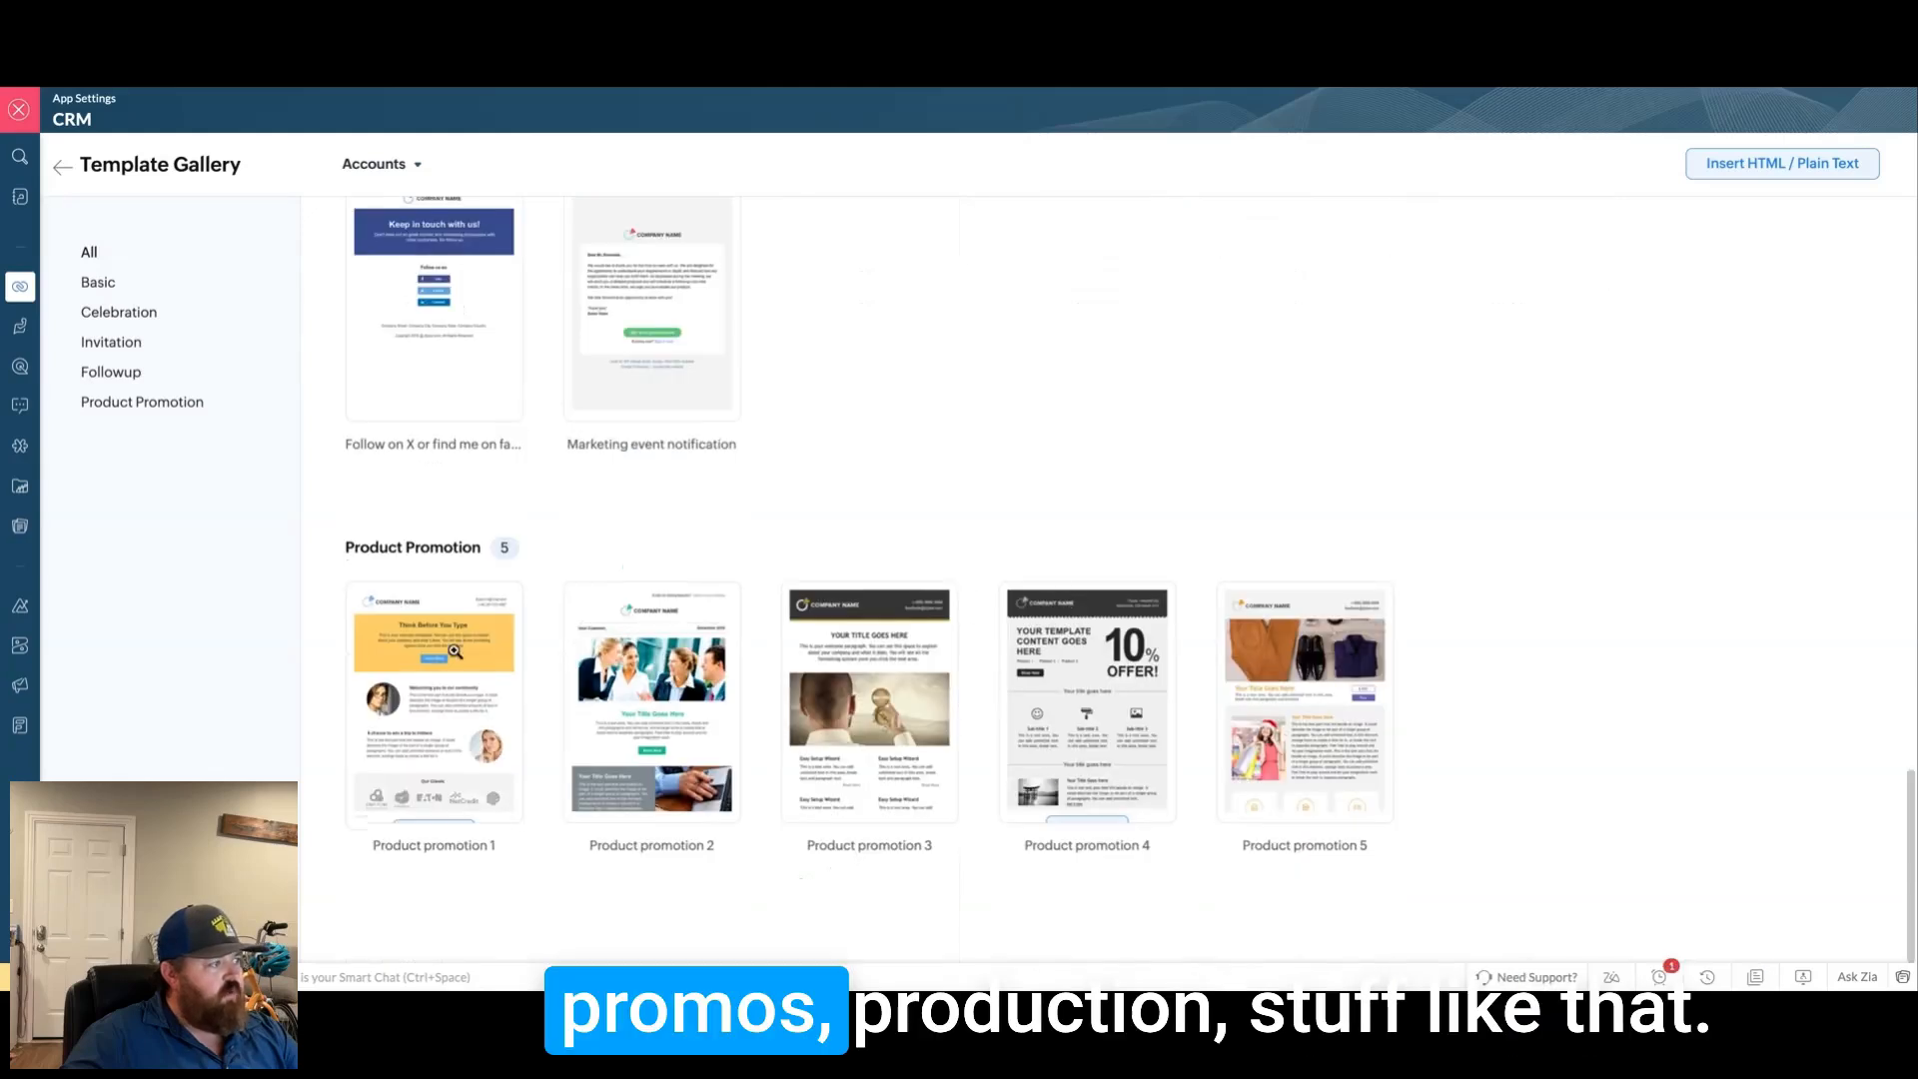
scroll(869, 699, up, 15)
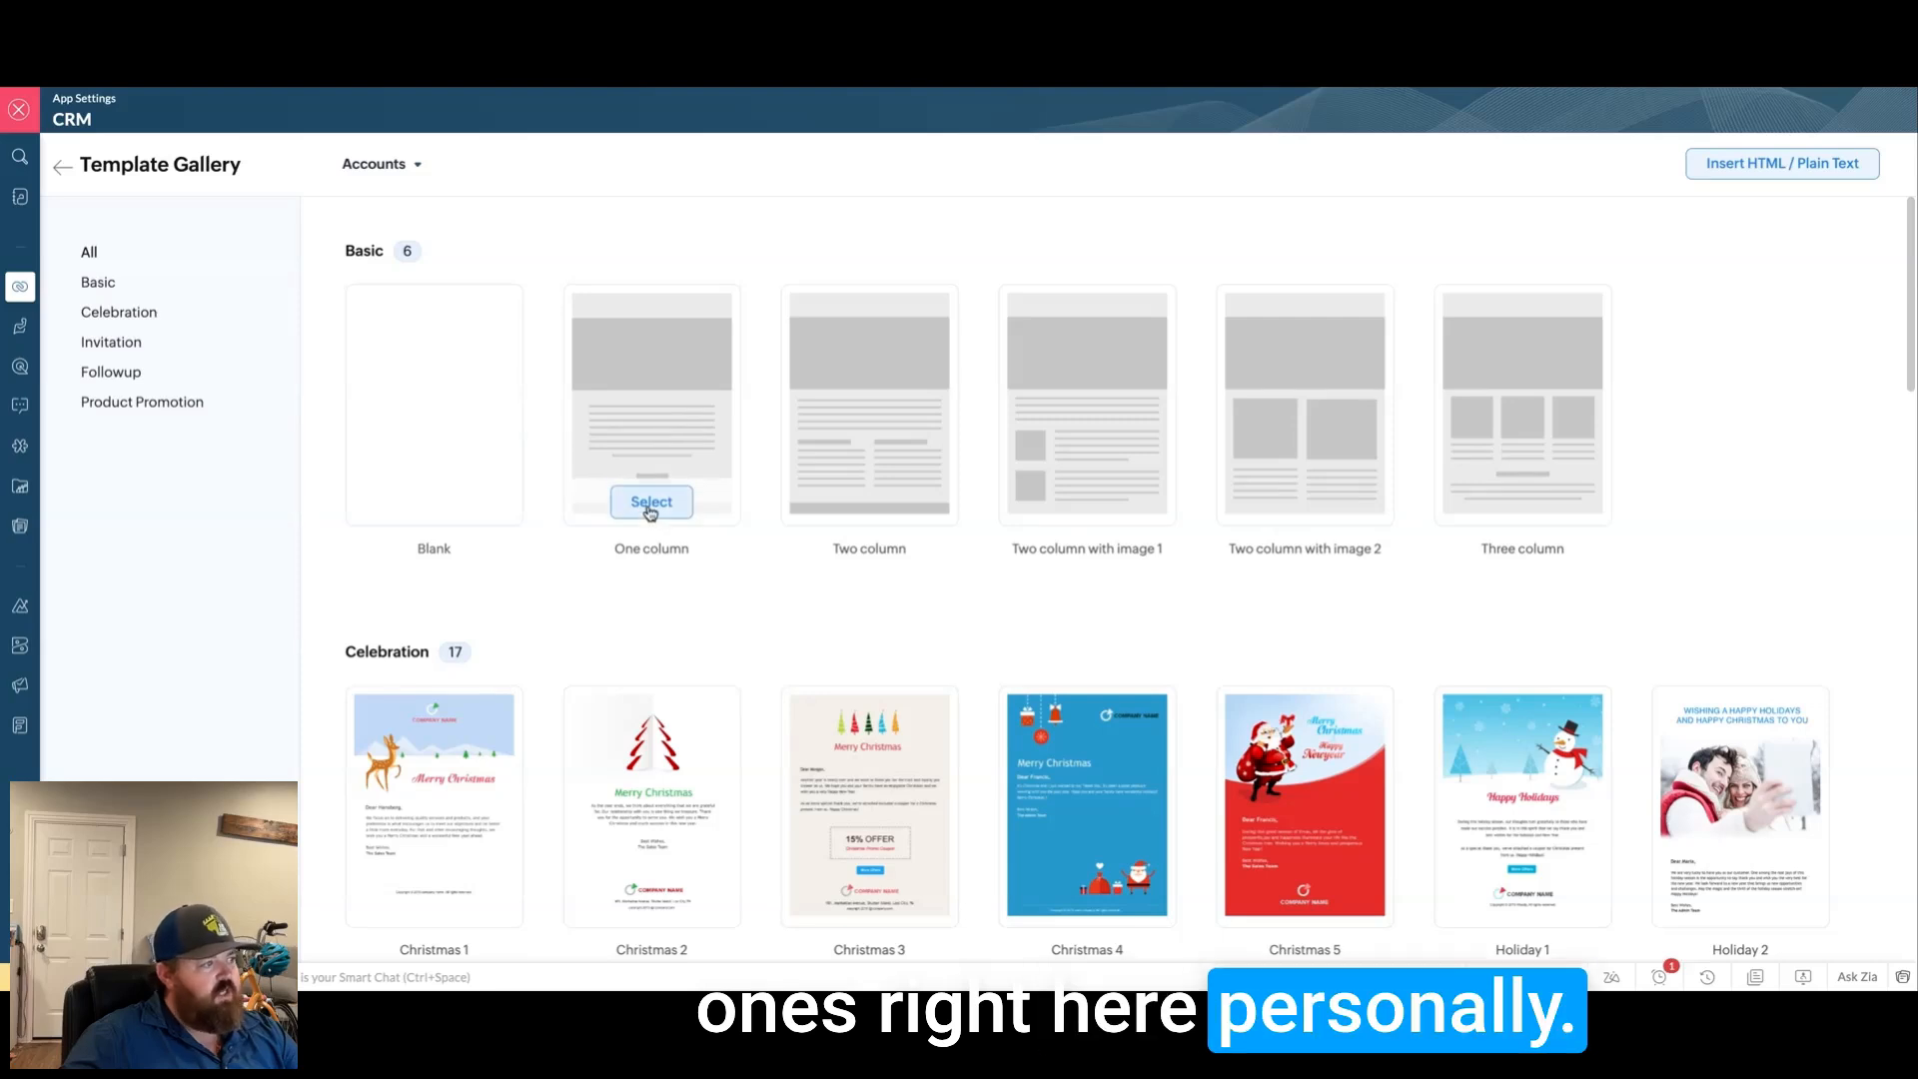
click(651, 507)
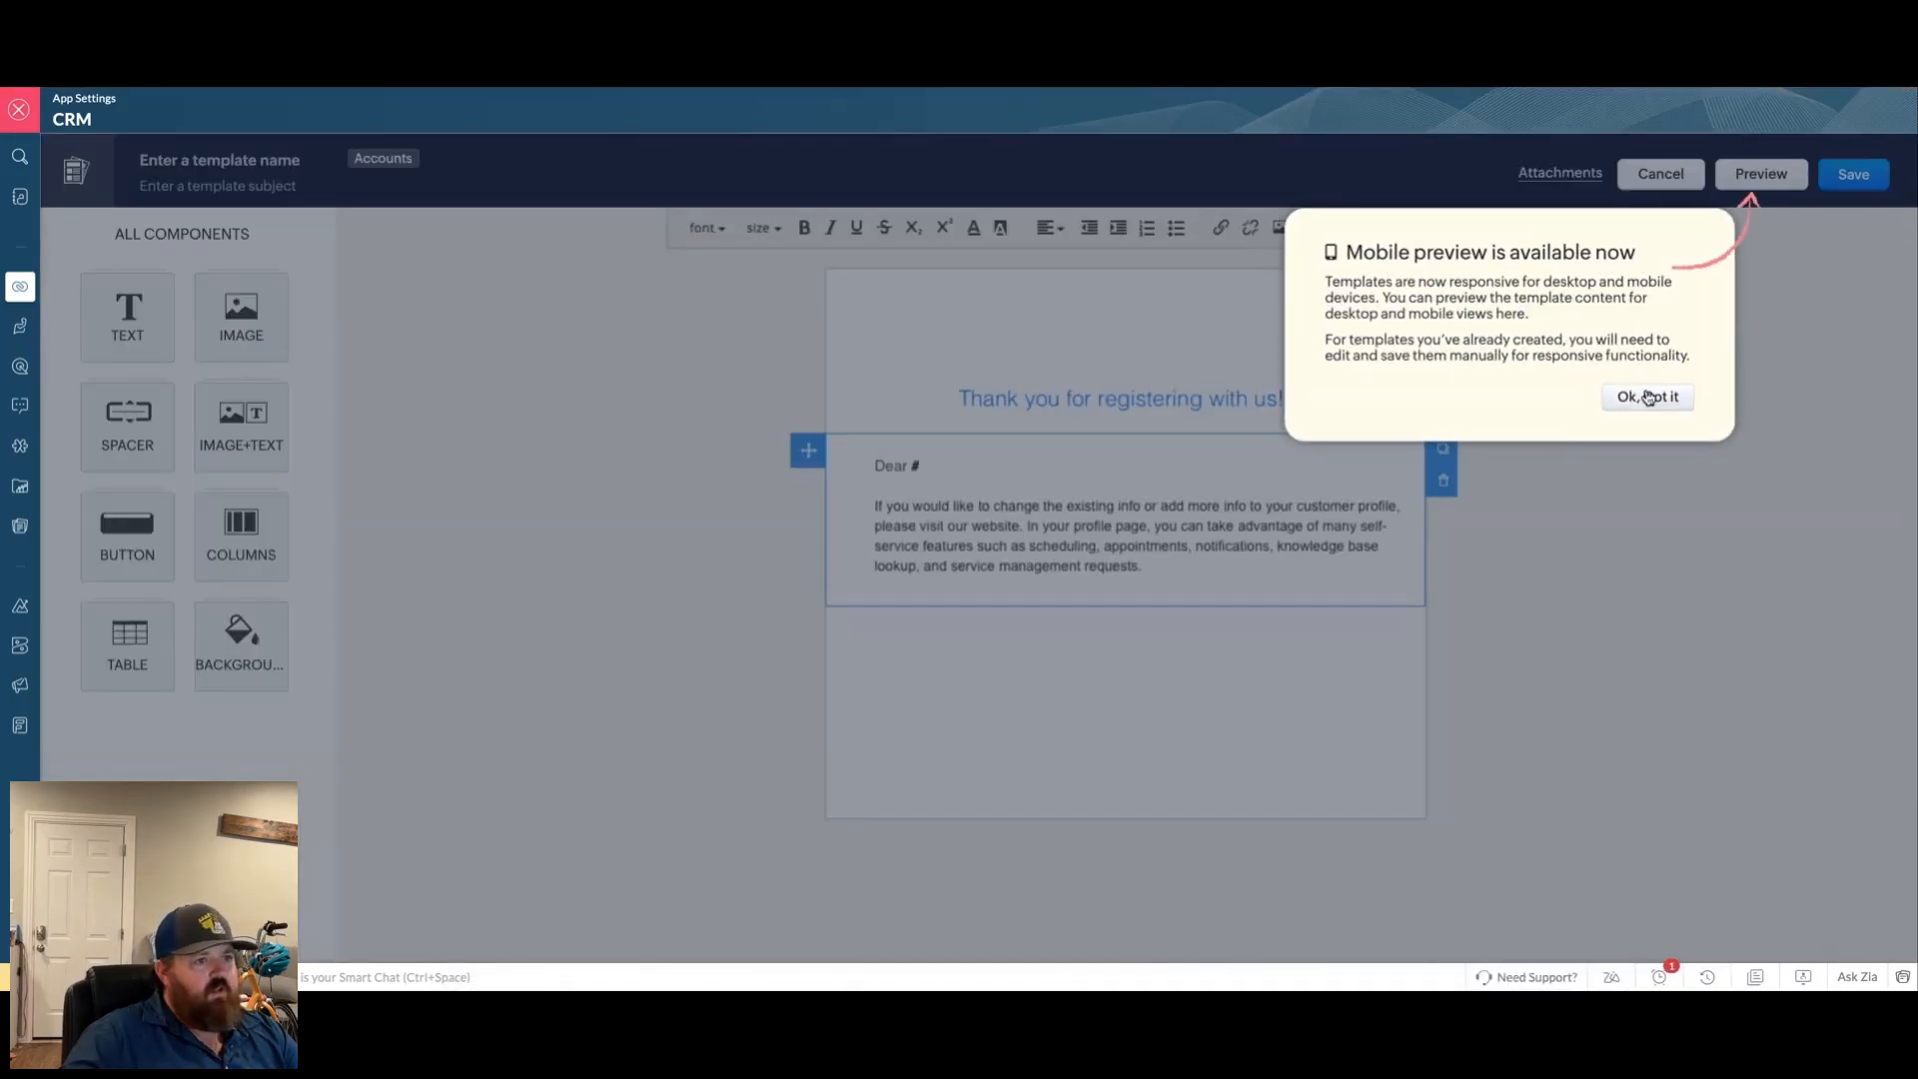
Step: Dismiss the mobile preview notice and delete the blank space and Company Name header blocks
click(1644, 397)
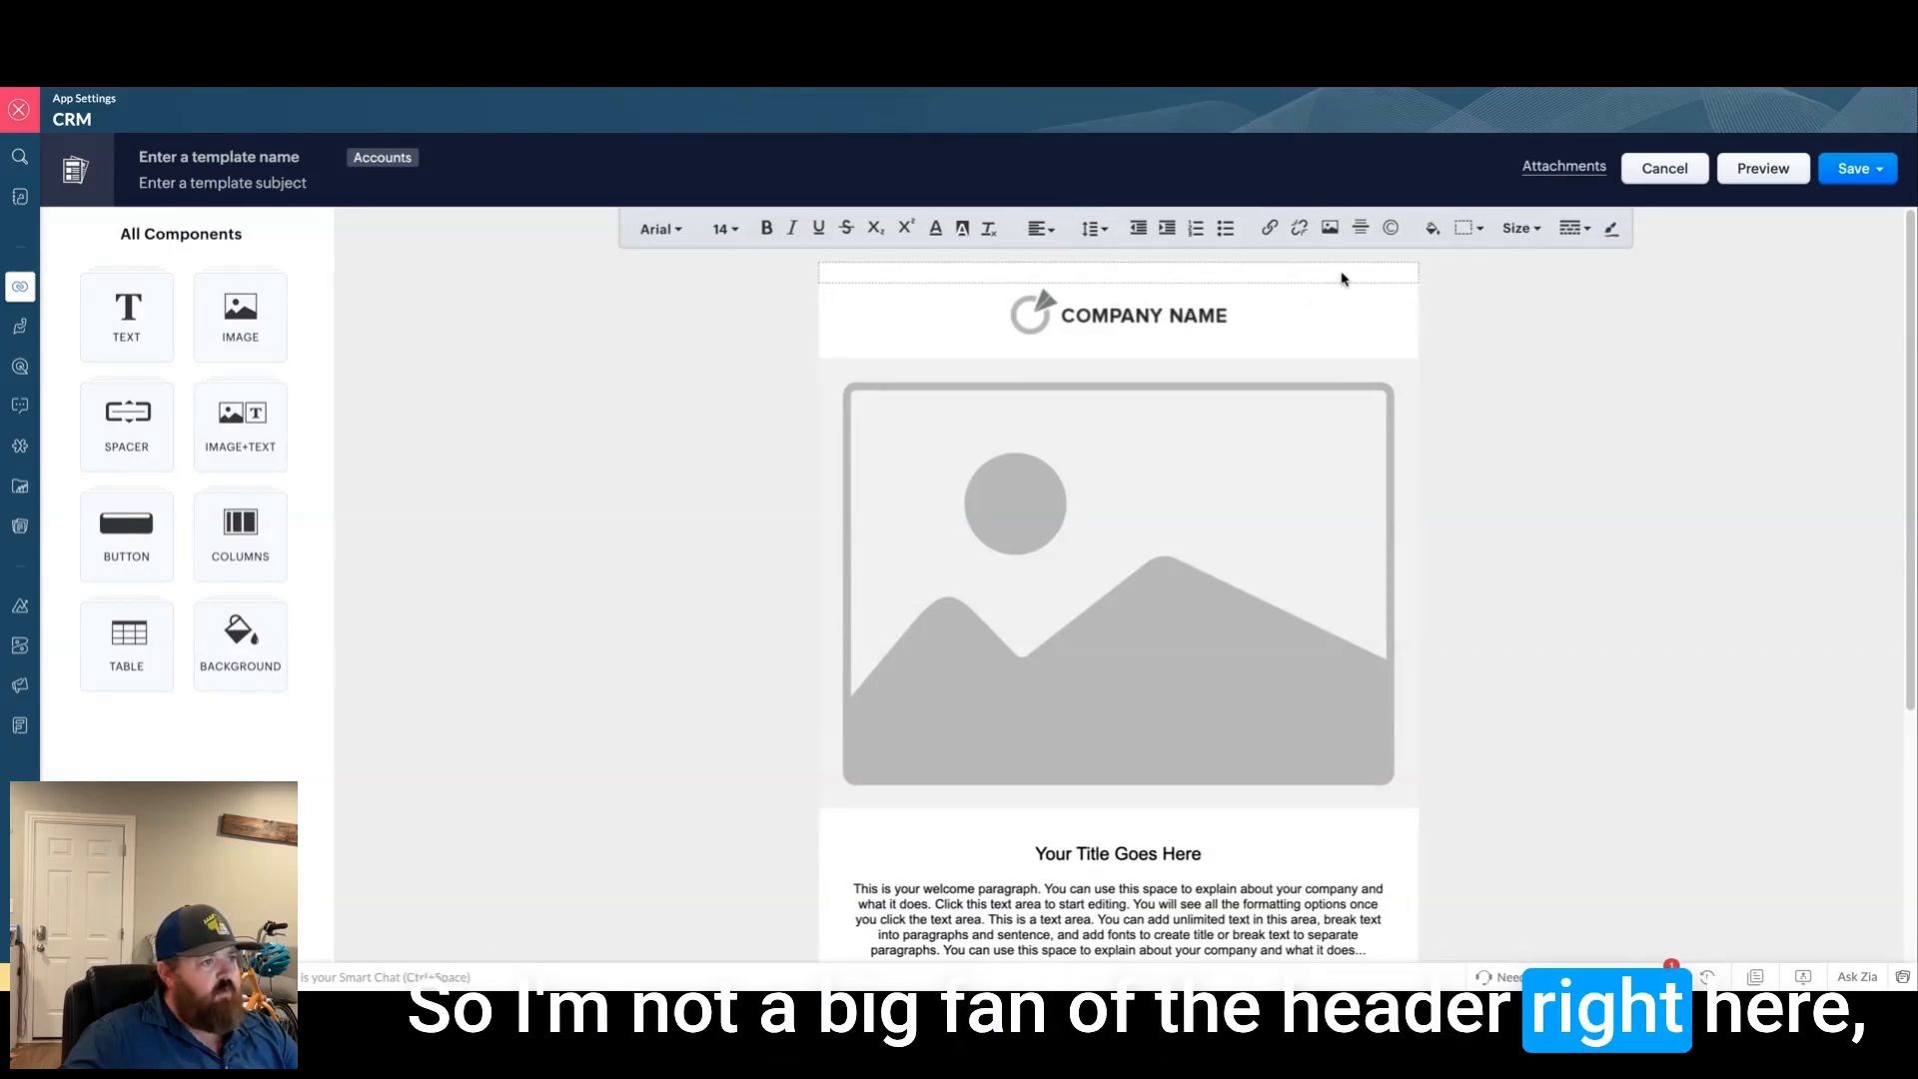
click(1340, 276)
click(1434, 314)
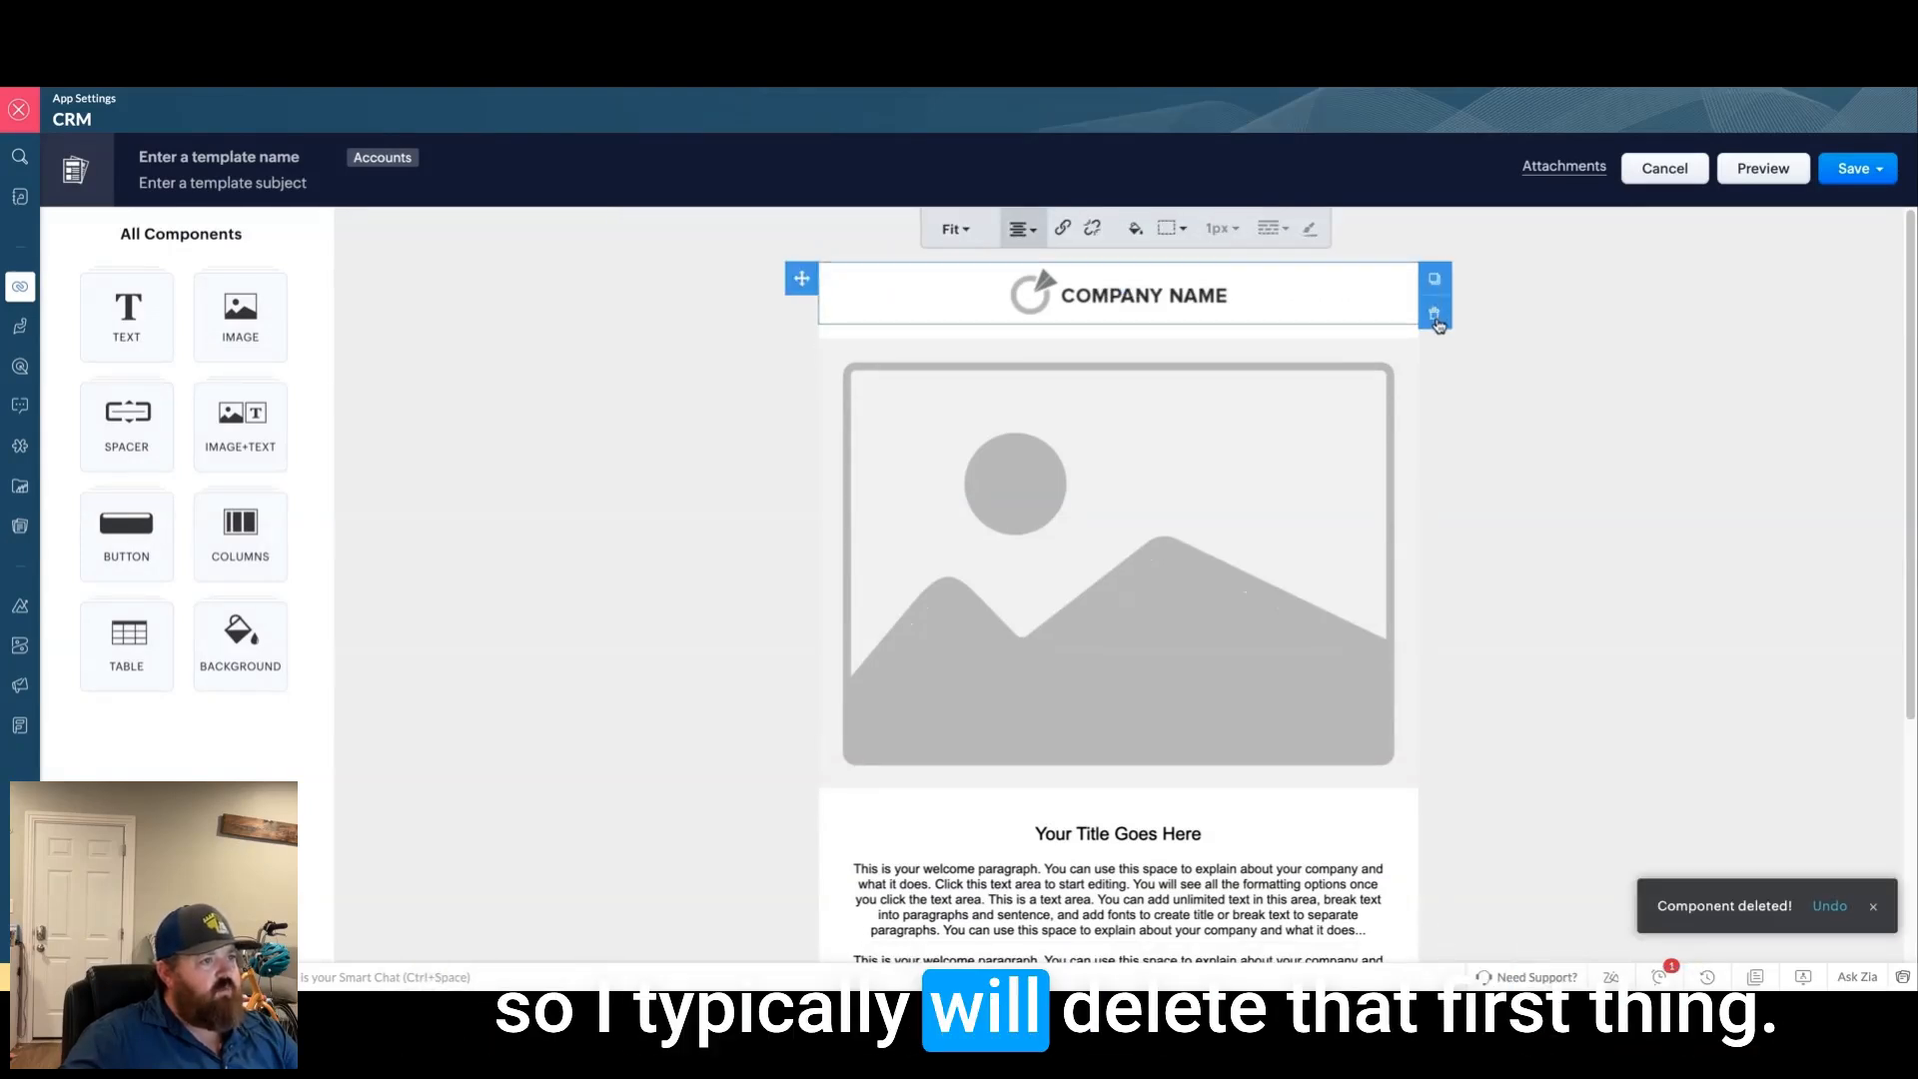
click(1432, 315)
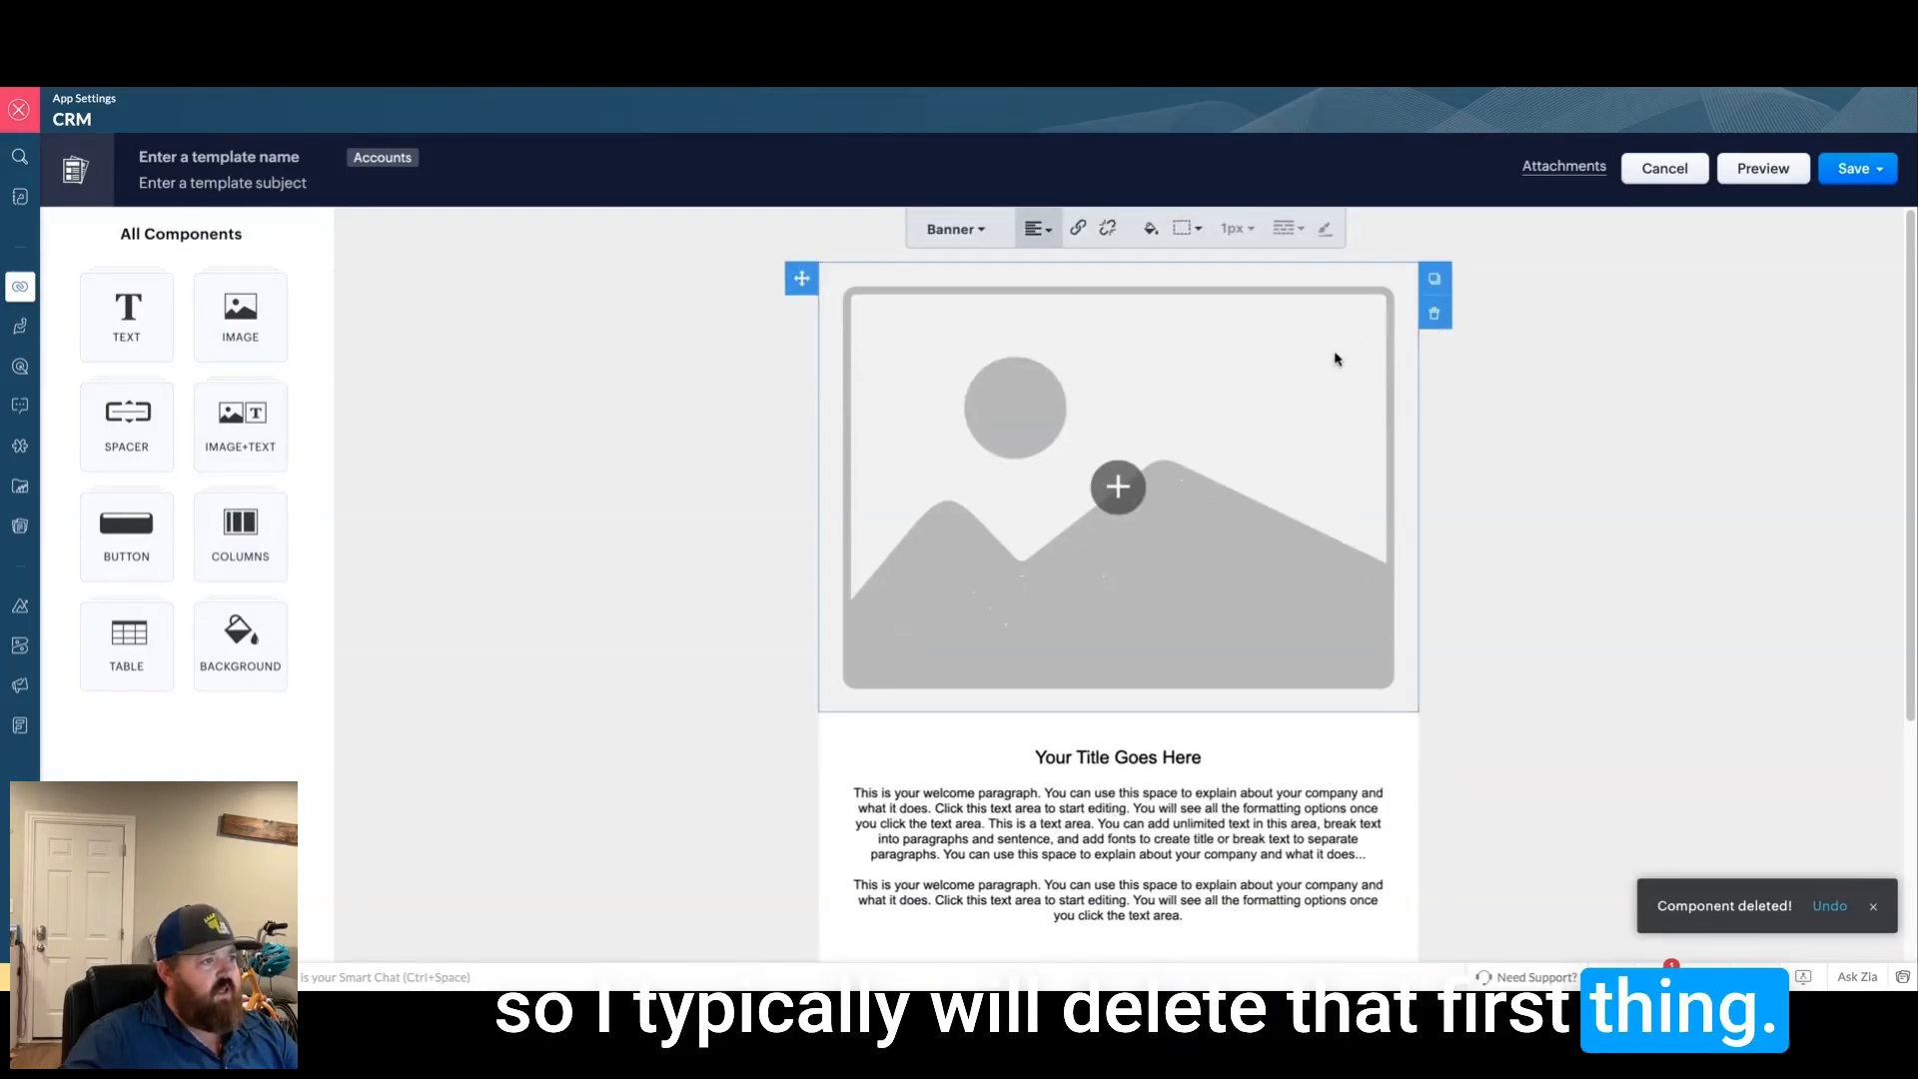
Step: Open image selection for the banner placeholder, then cancel without inserting an image
click(1118, 486)
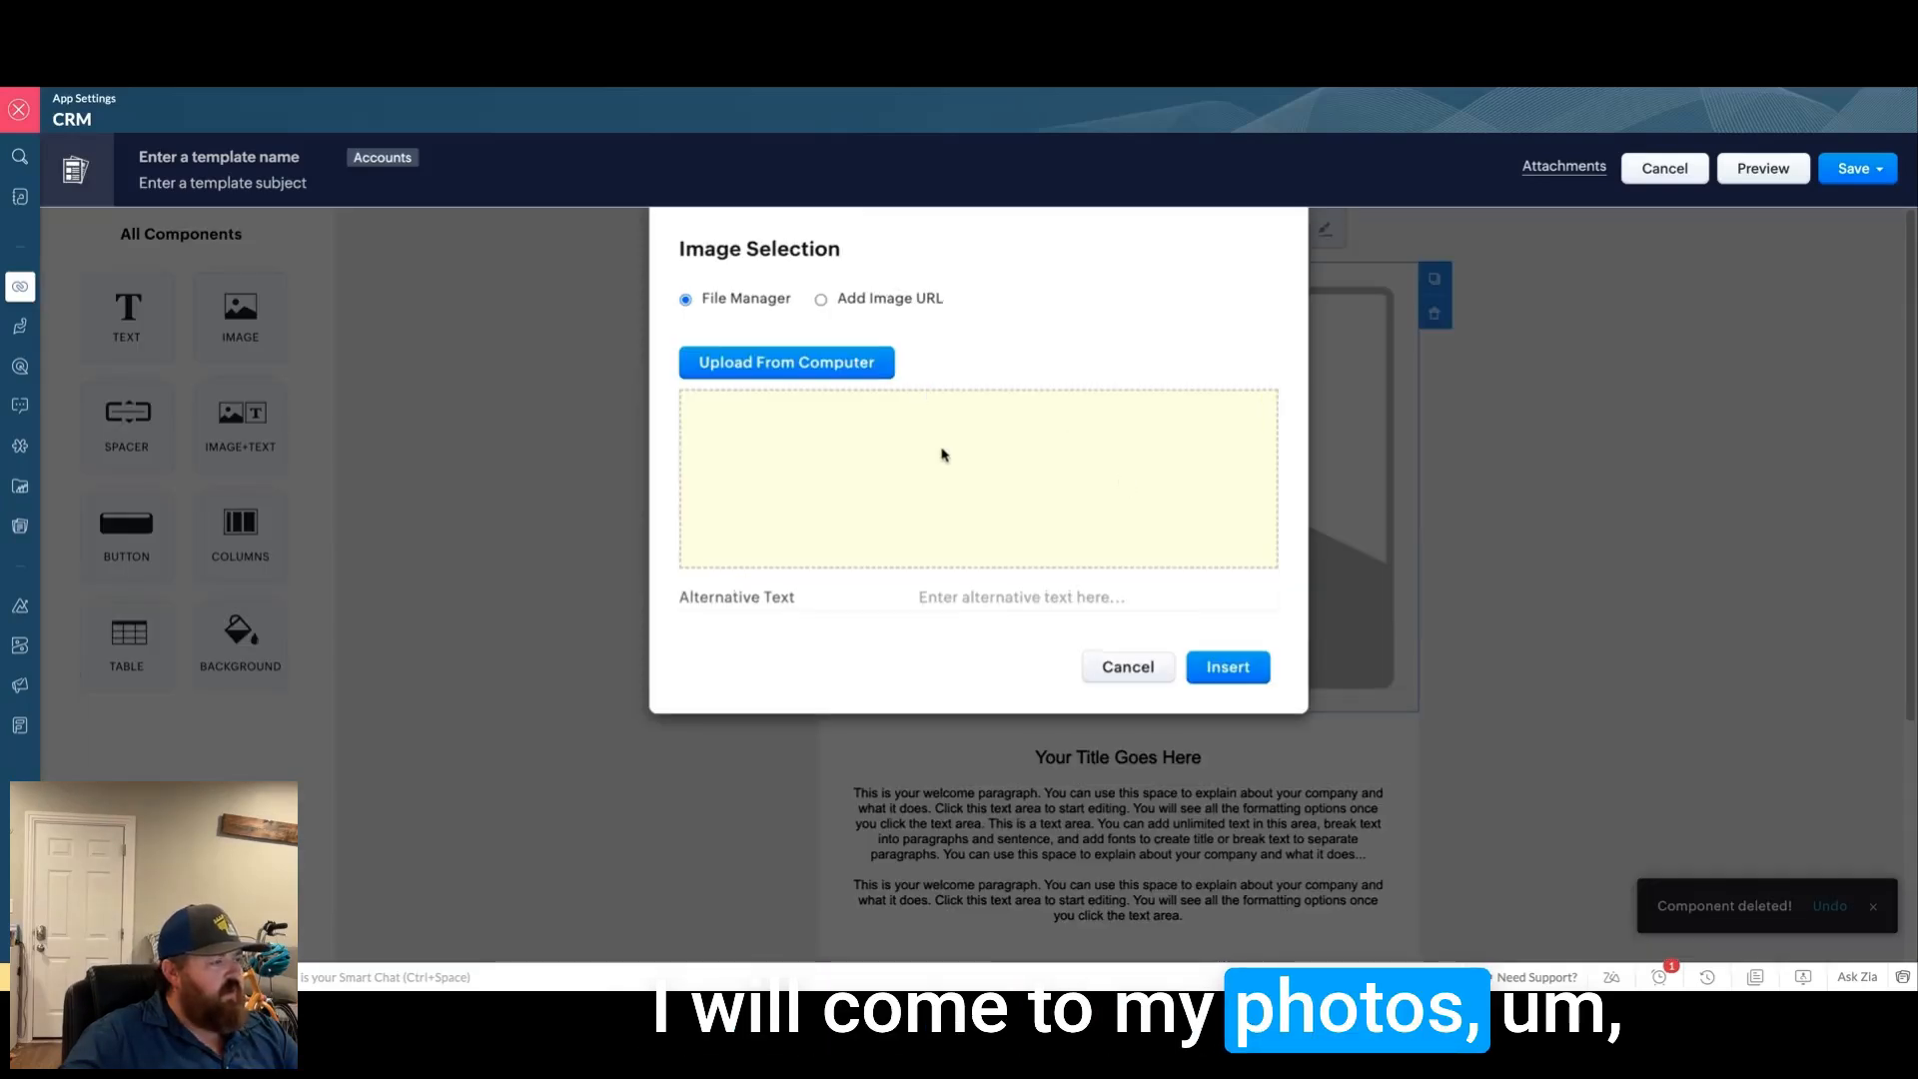
click(799, 373)
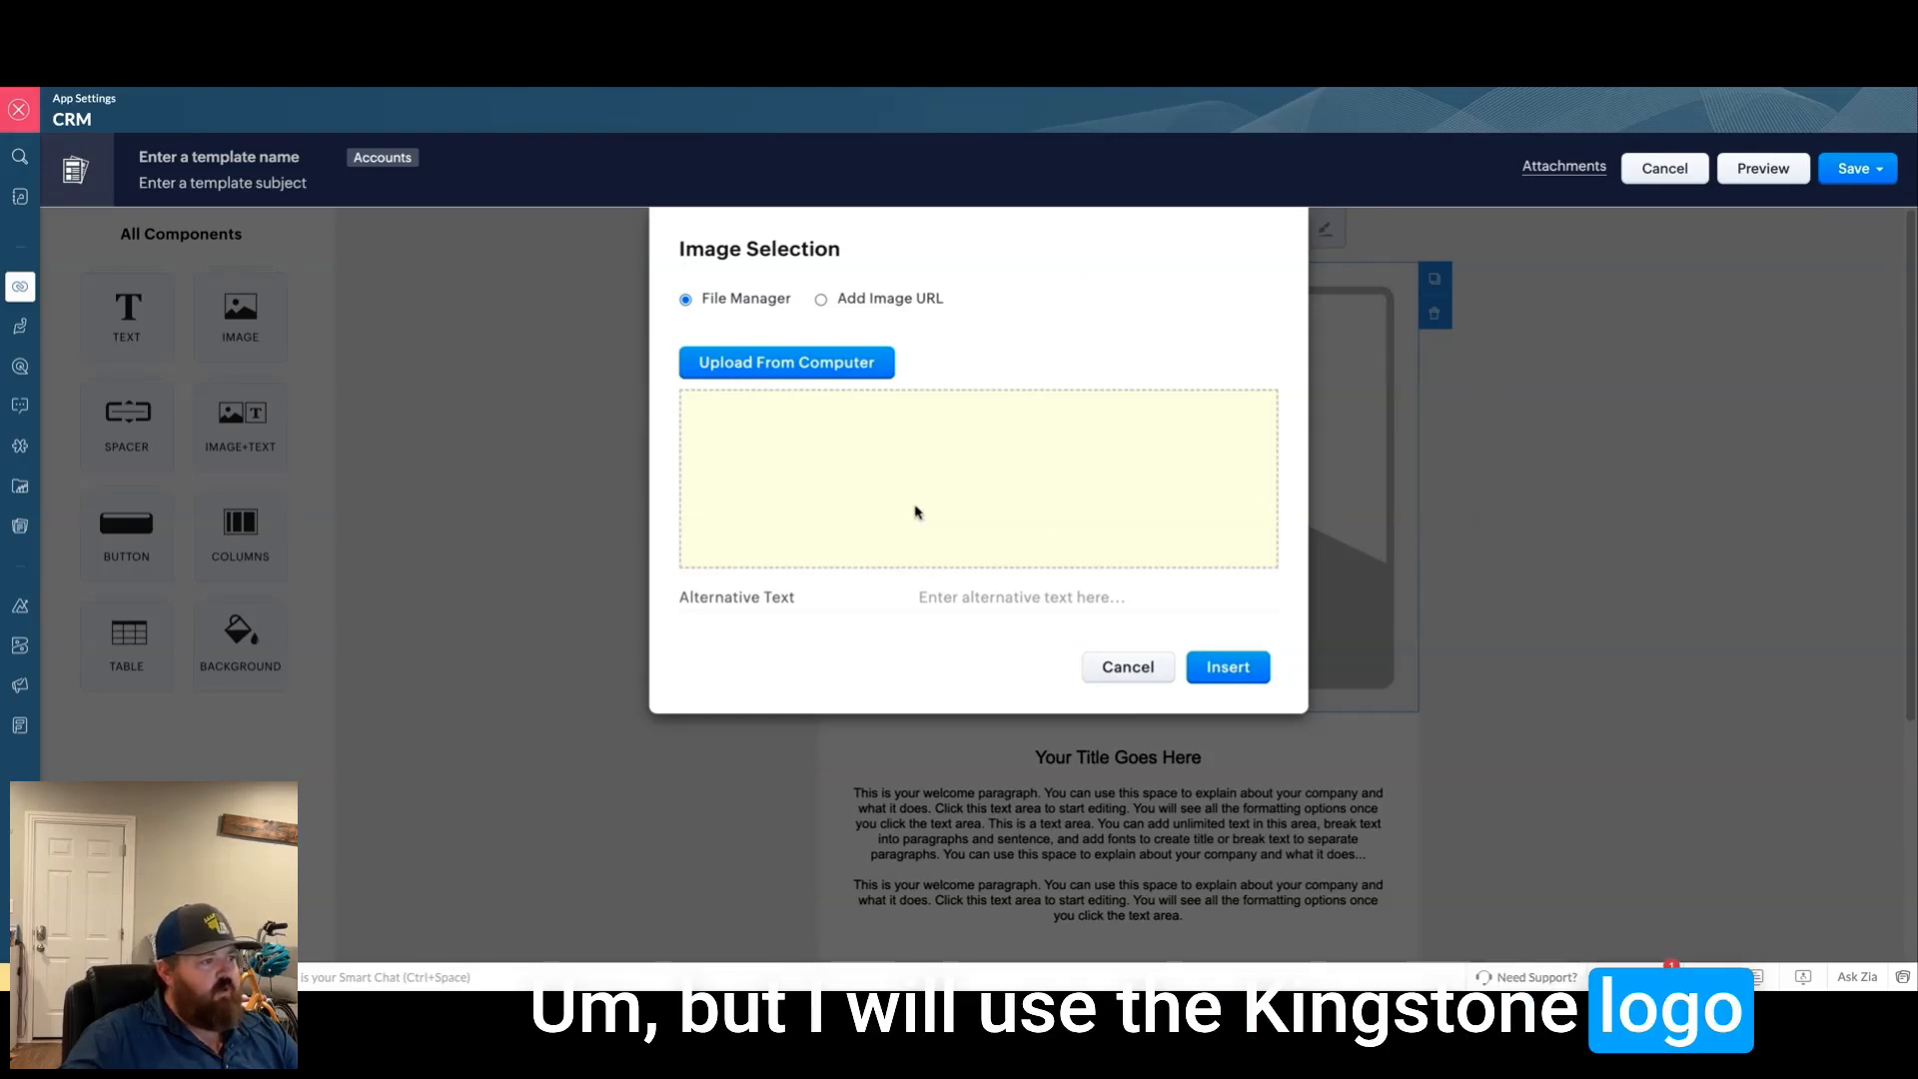
click(1109, 668)
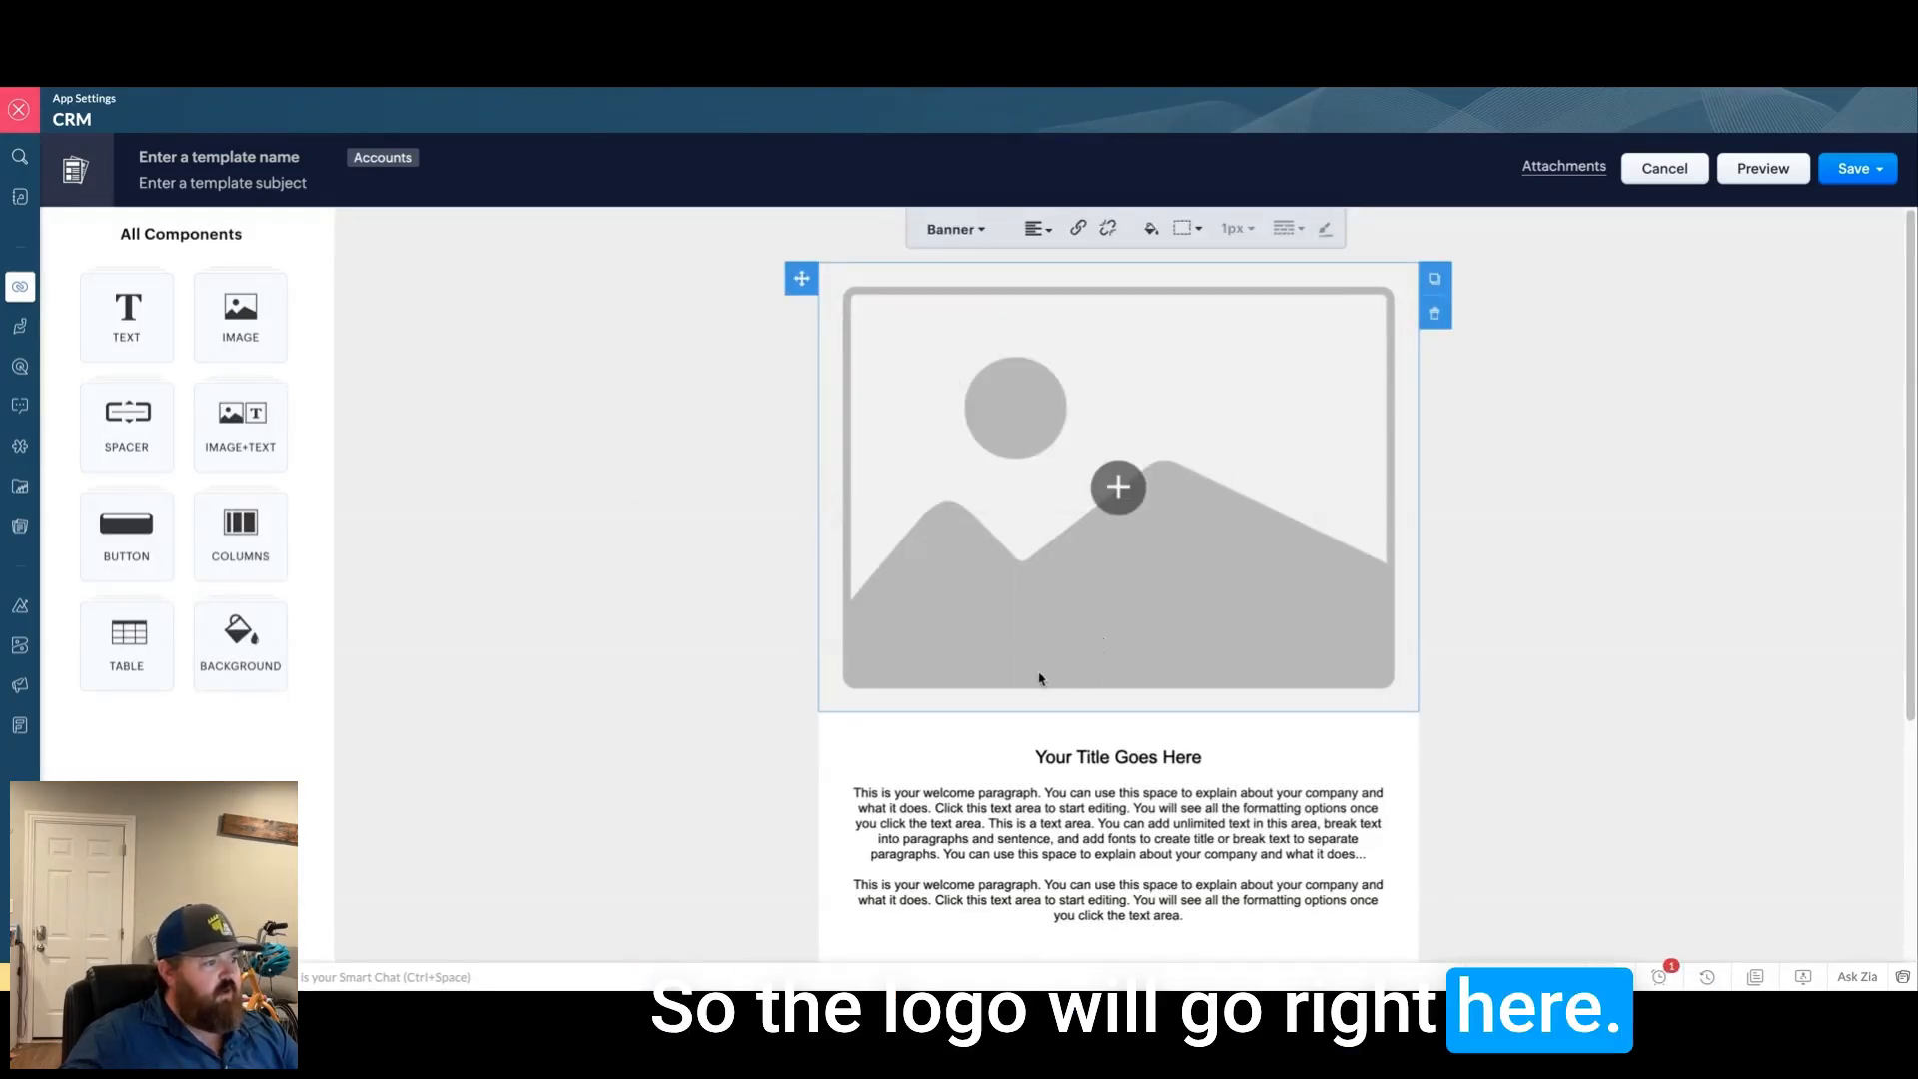
scroll(1040, 676, down, 4)
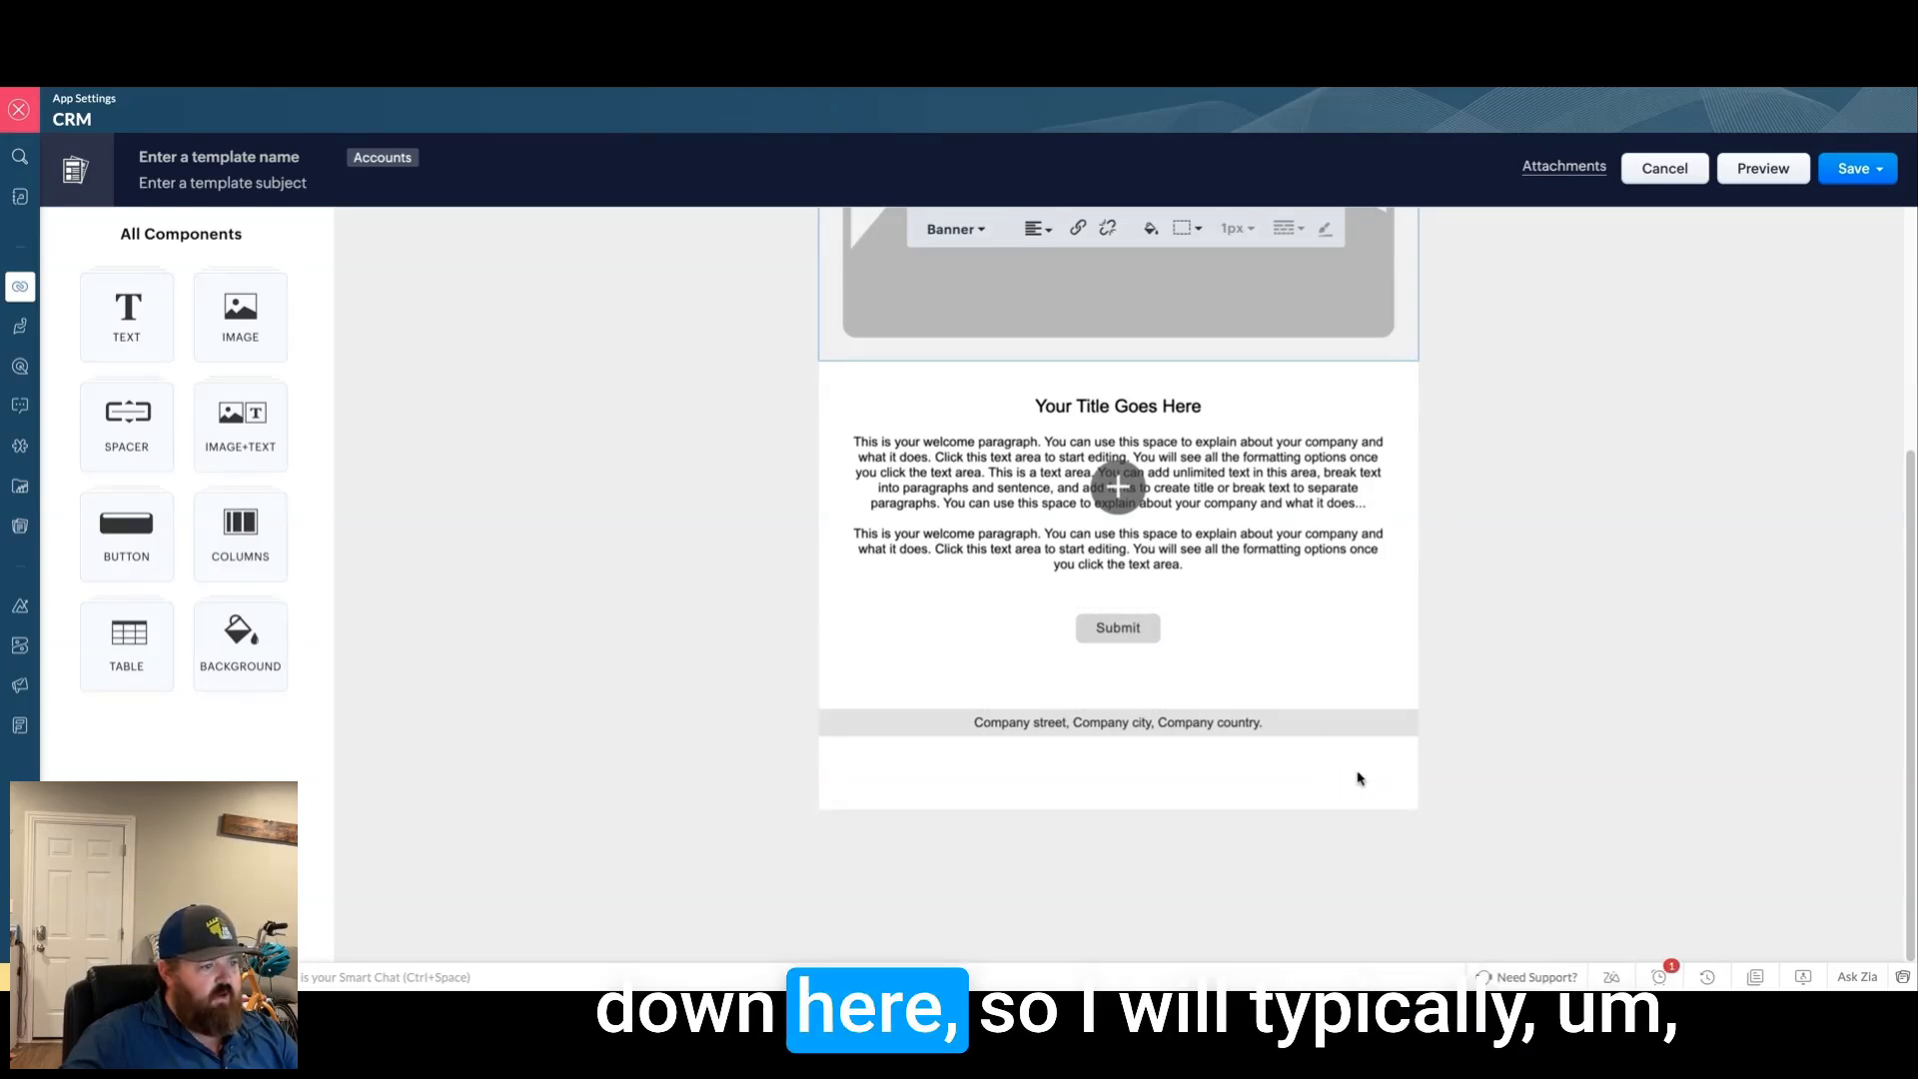
Step: Inspect the footer, Submit row and blank spacer, then view the available button styles
click(1386, 727)
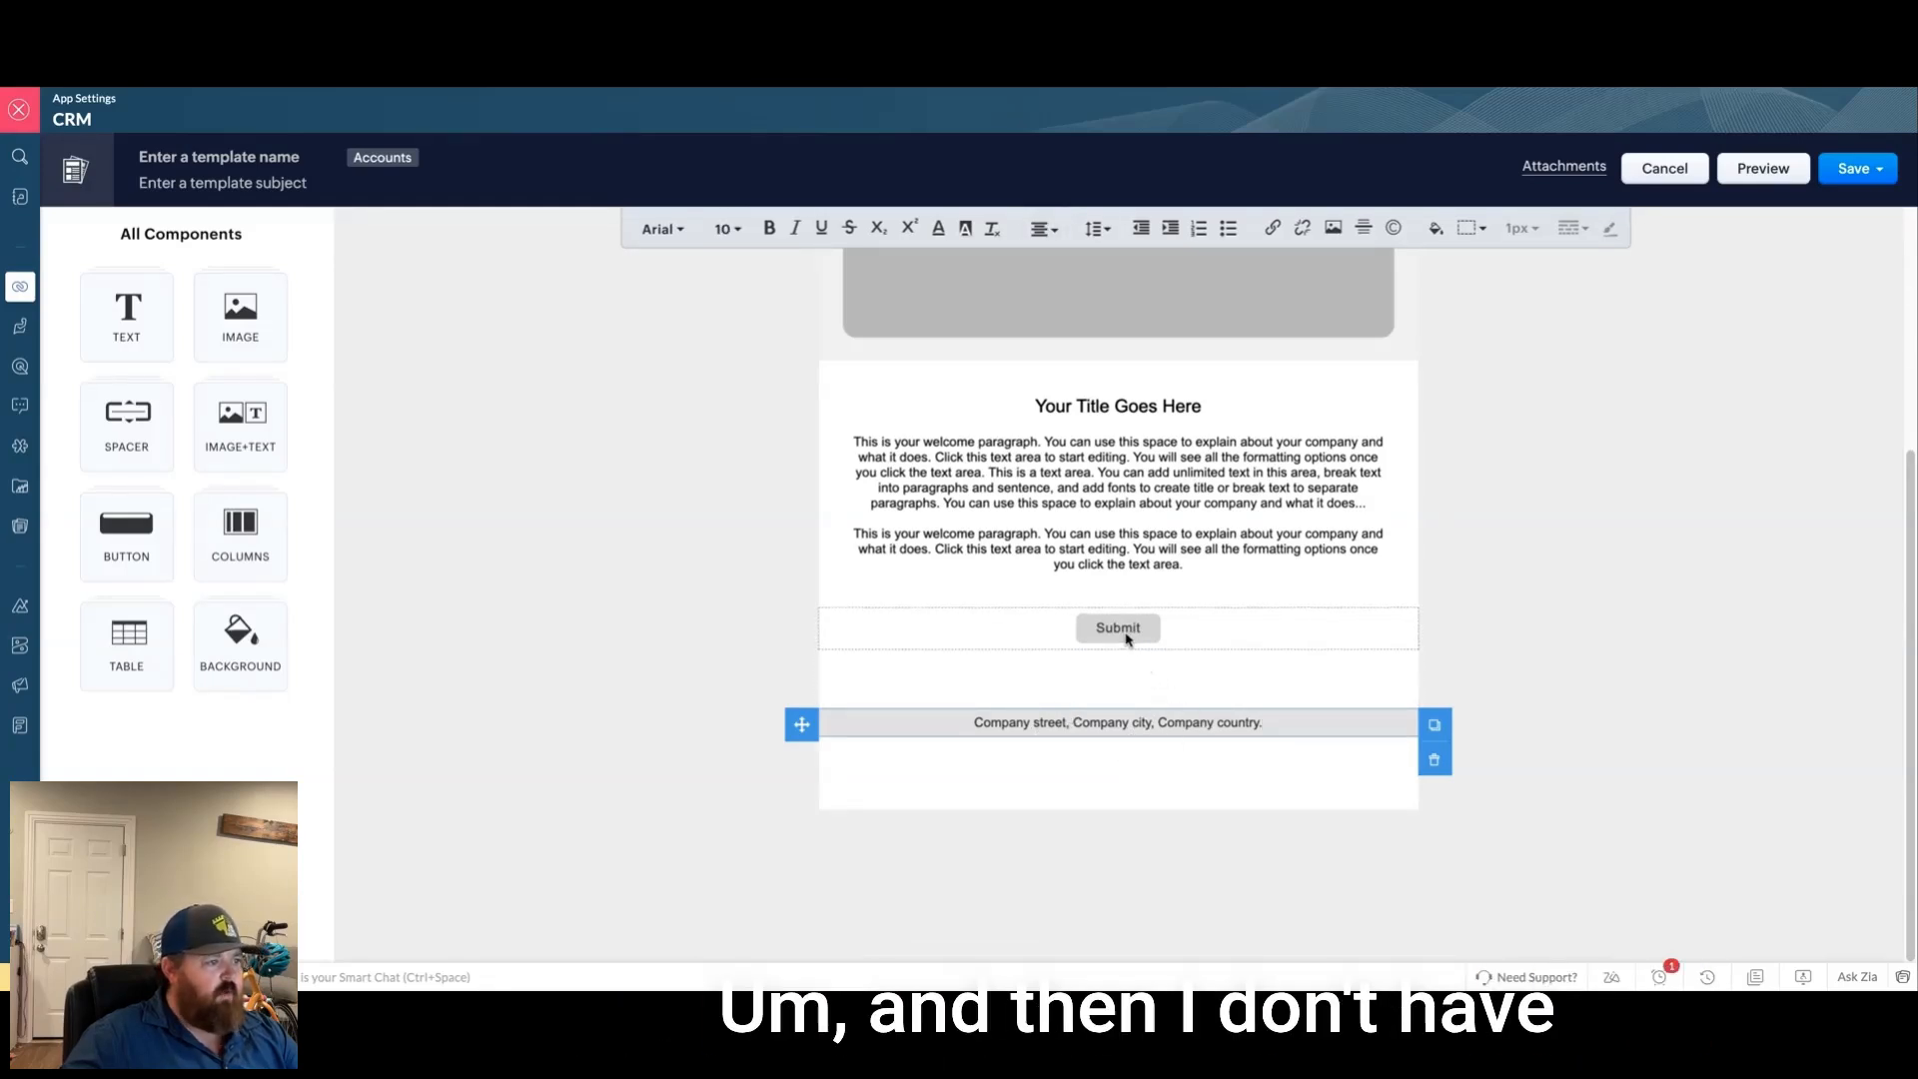
click(1216, 640)
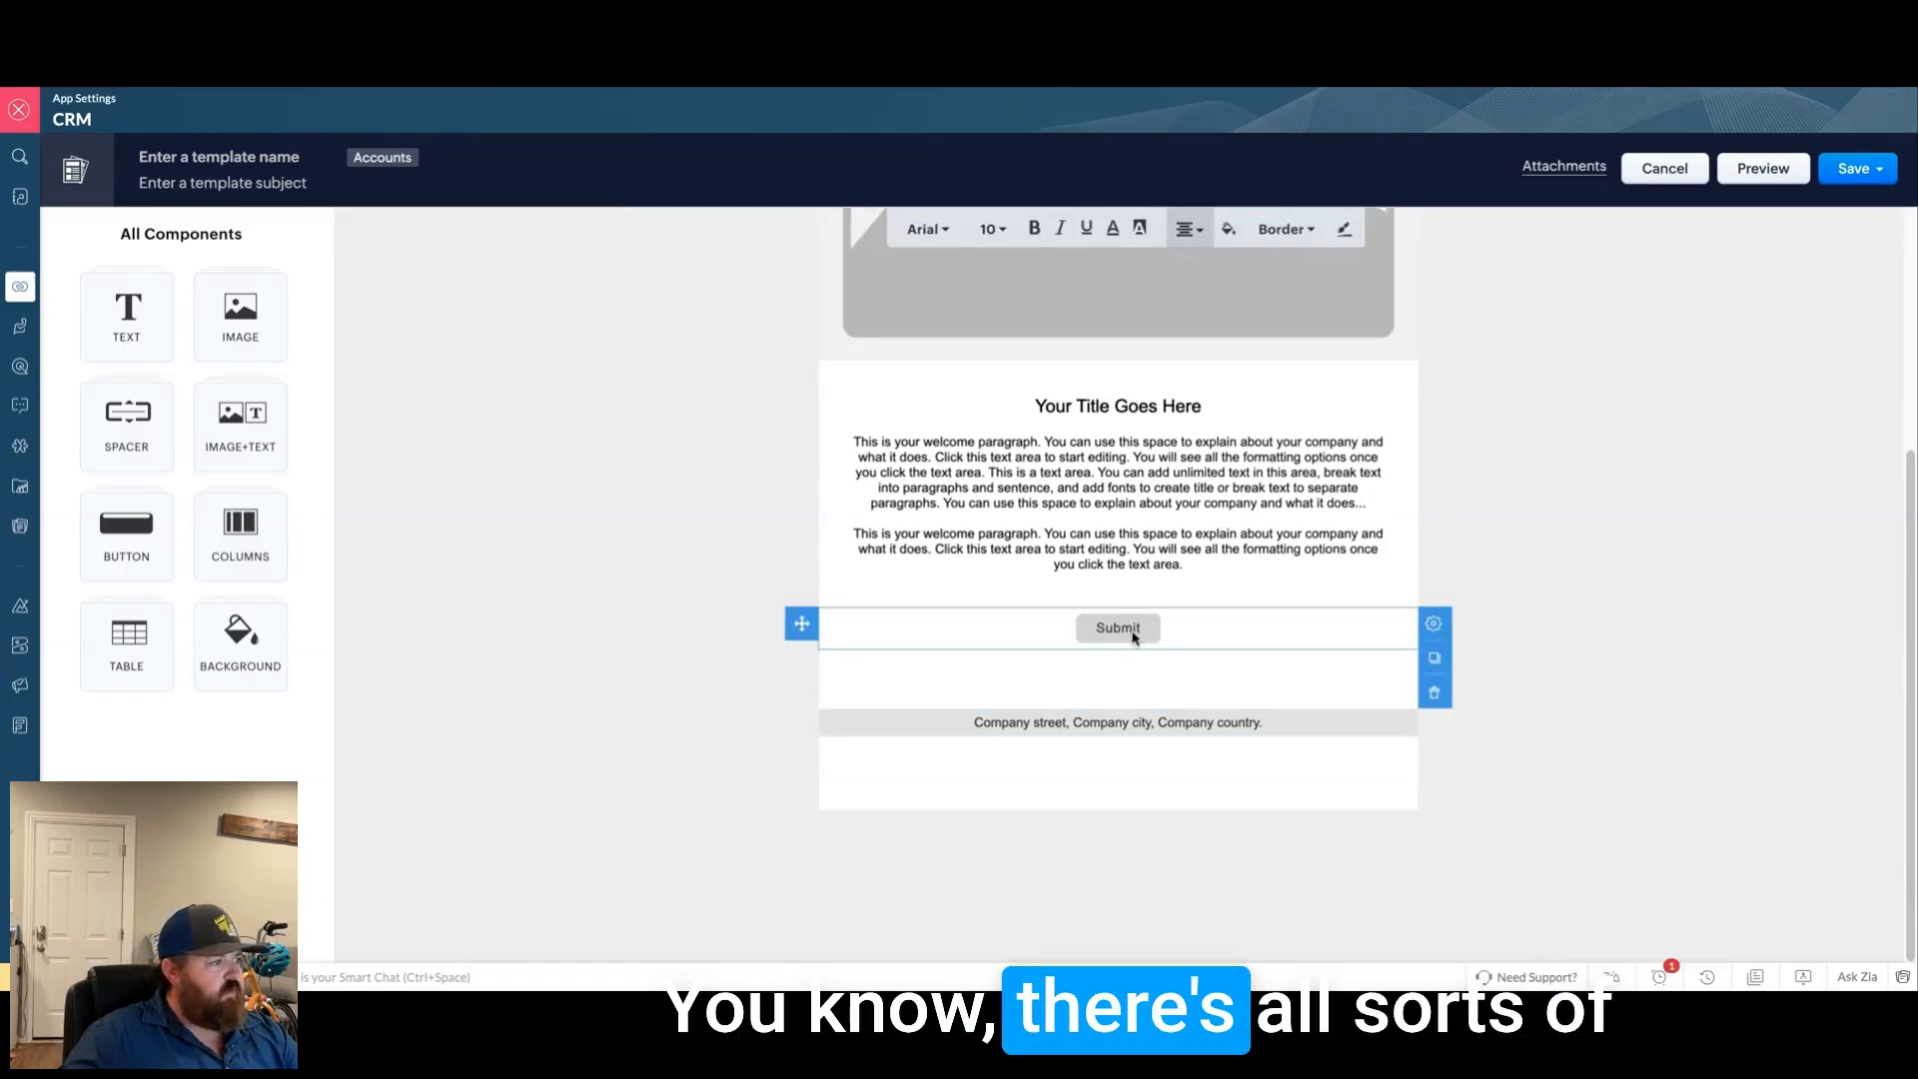
click(1155, 675)
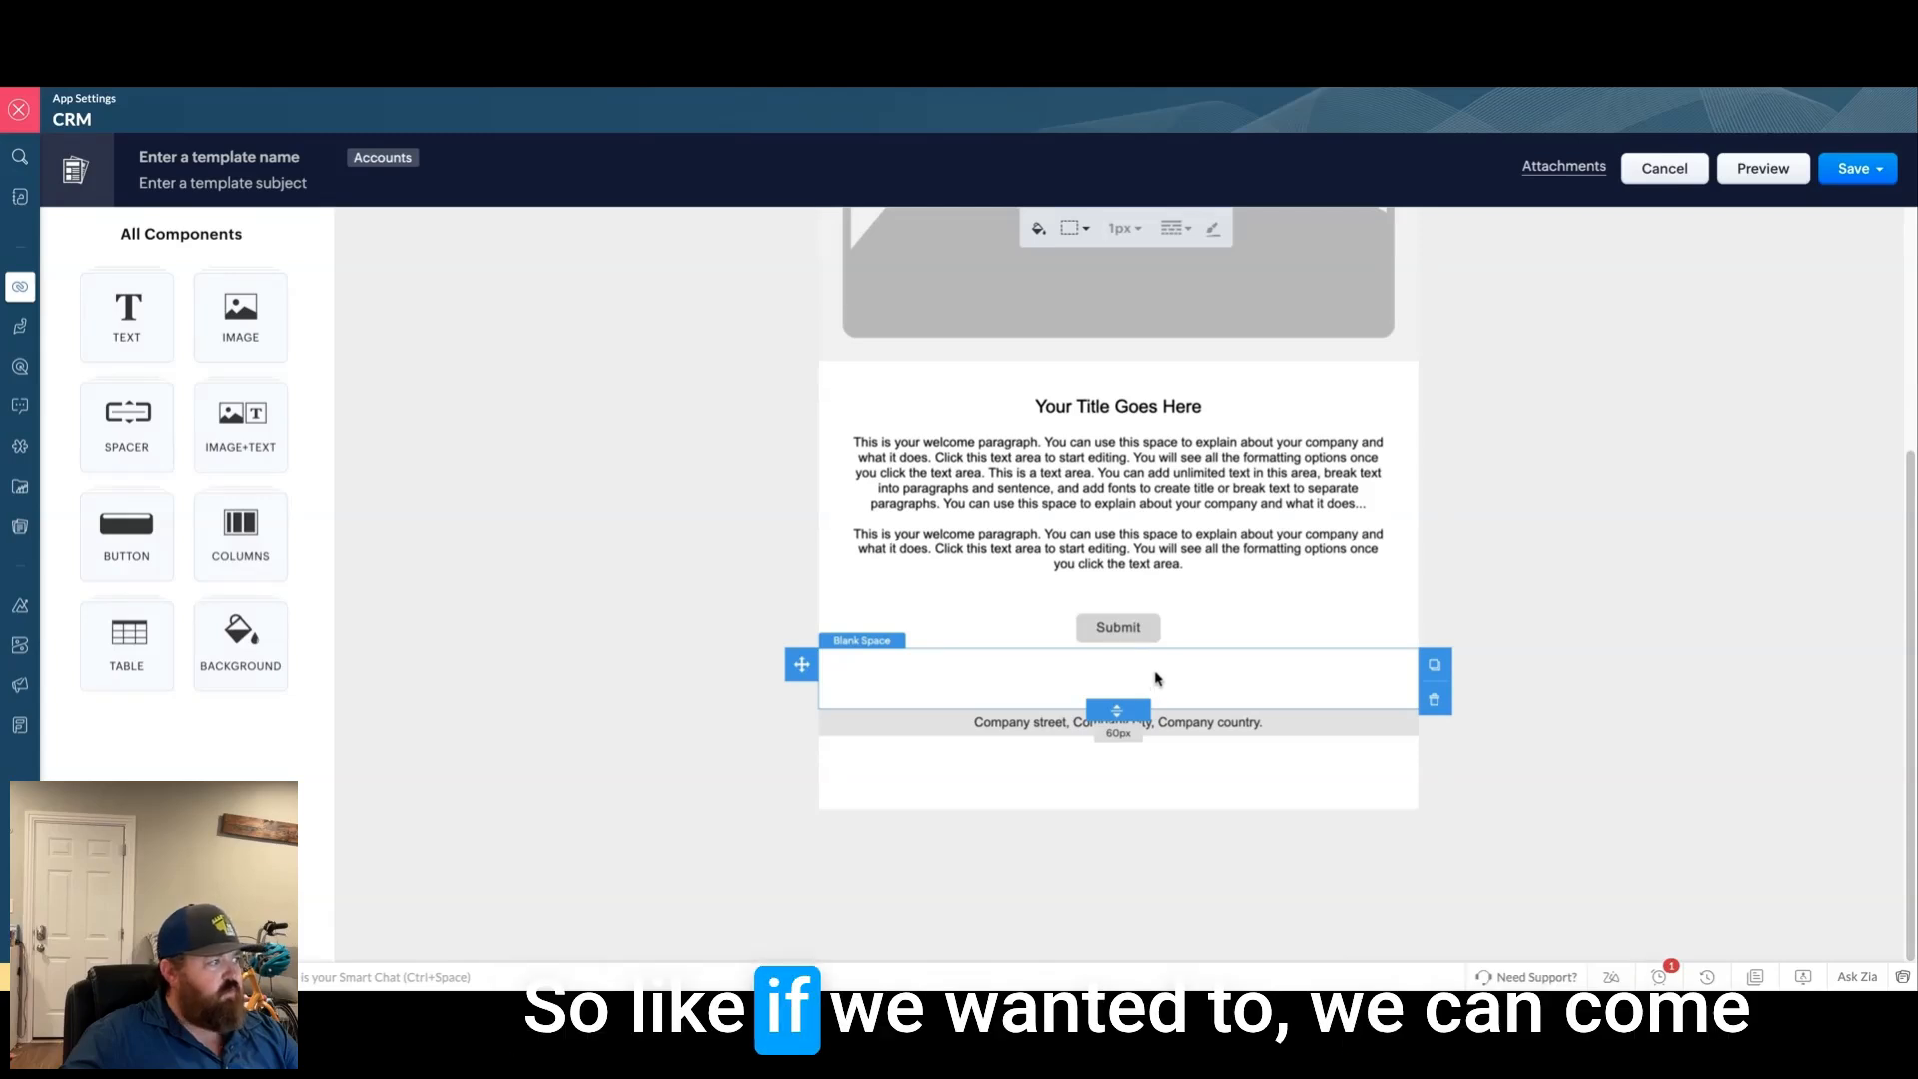
click(145, 555)
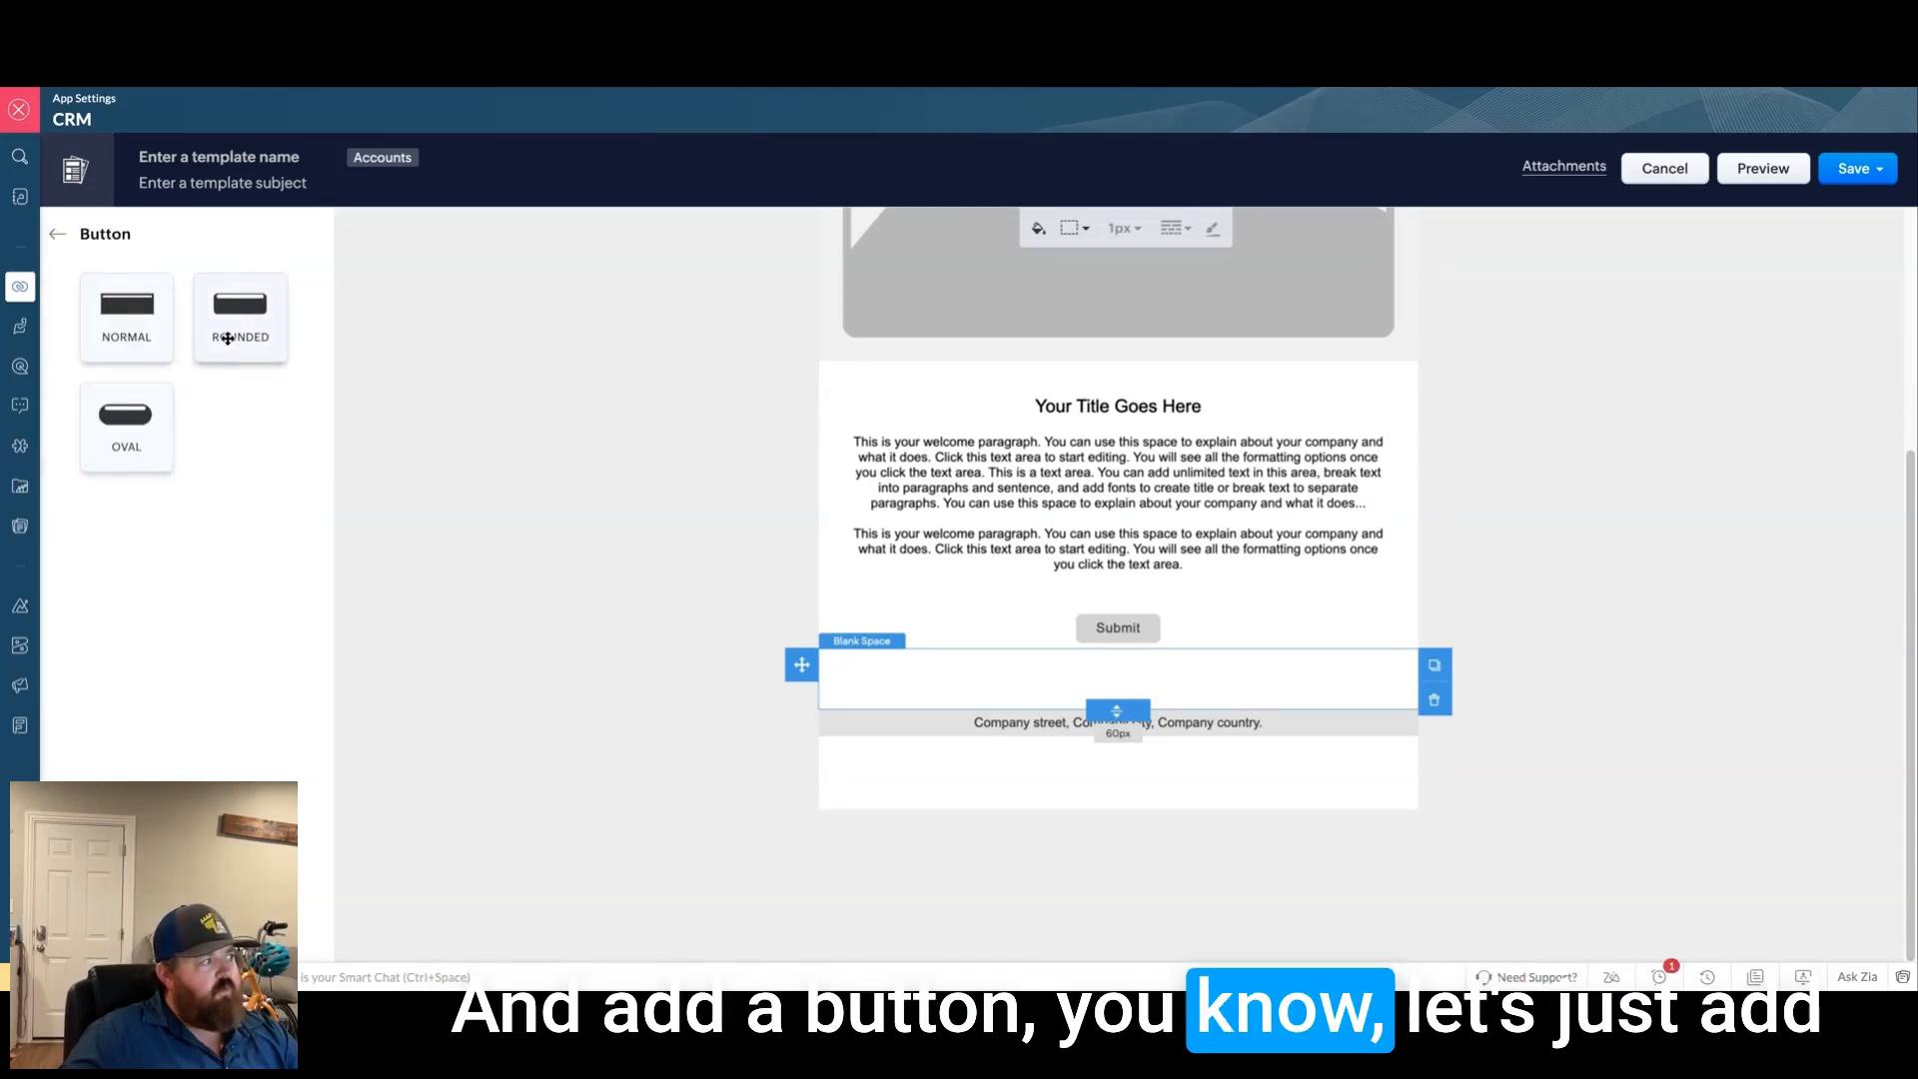
Step: Add a rounded 'Email Back' button emailing the contact's address with subject 'Return Email'
drag(228, 338, 1068, 652)
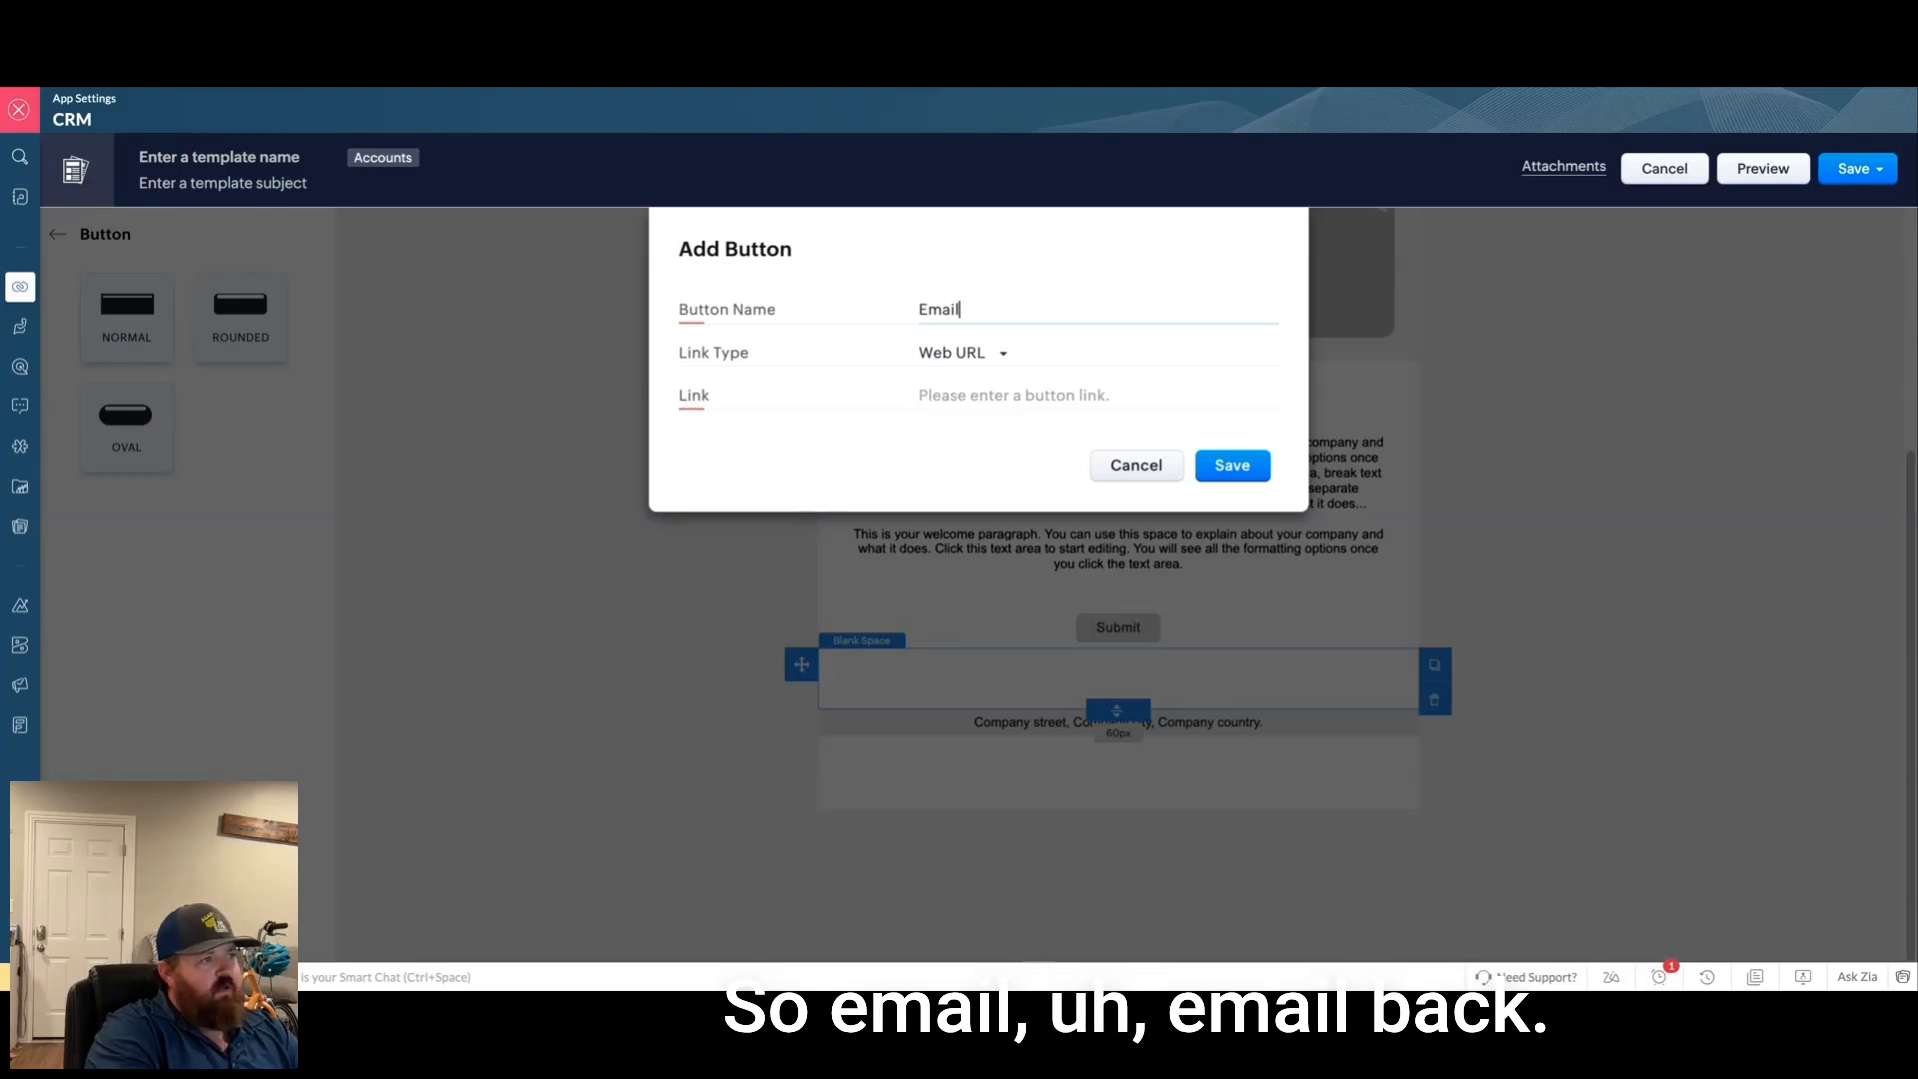
text(Email Back)
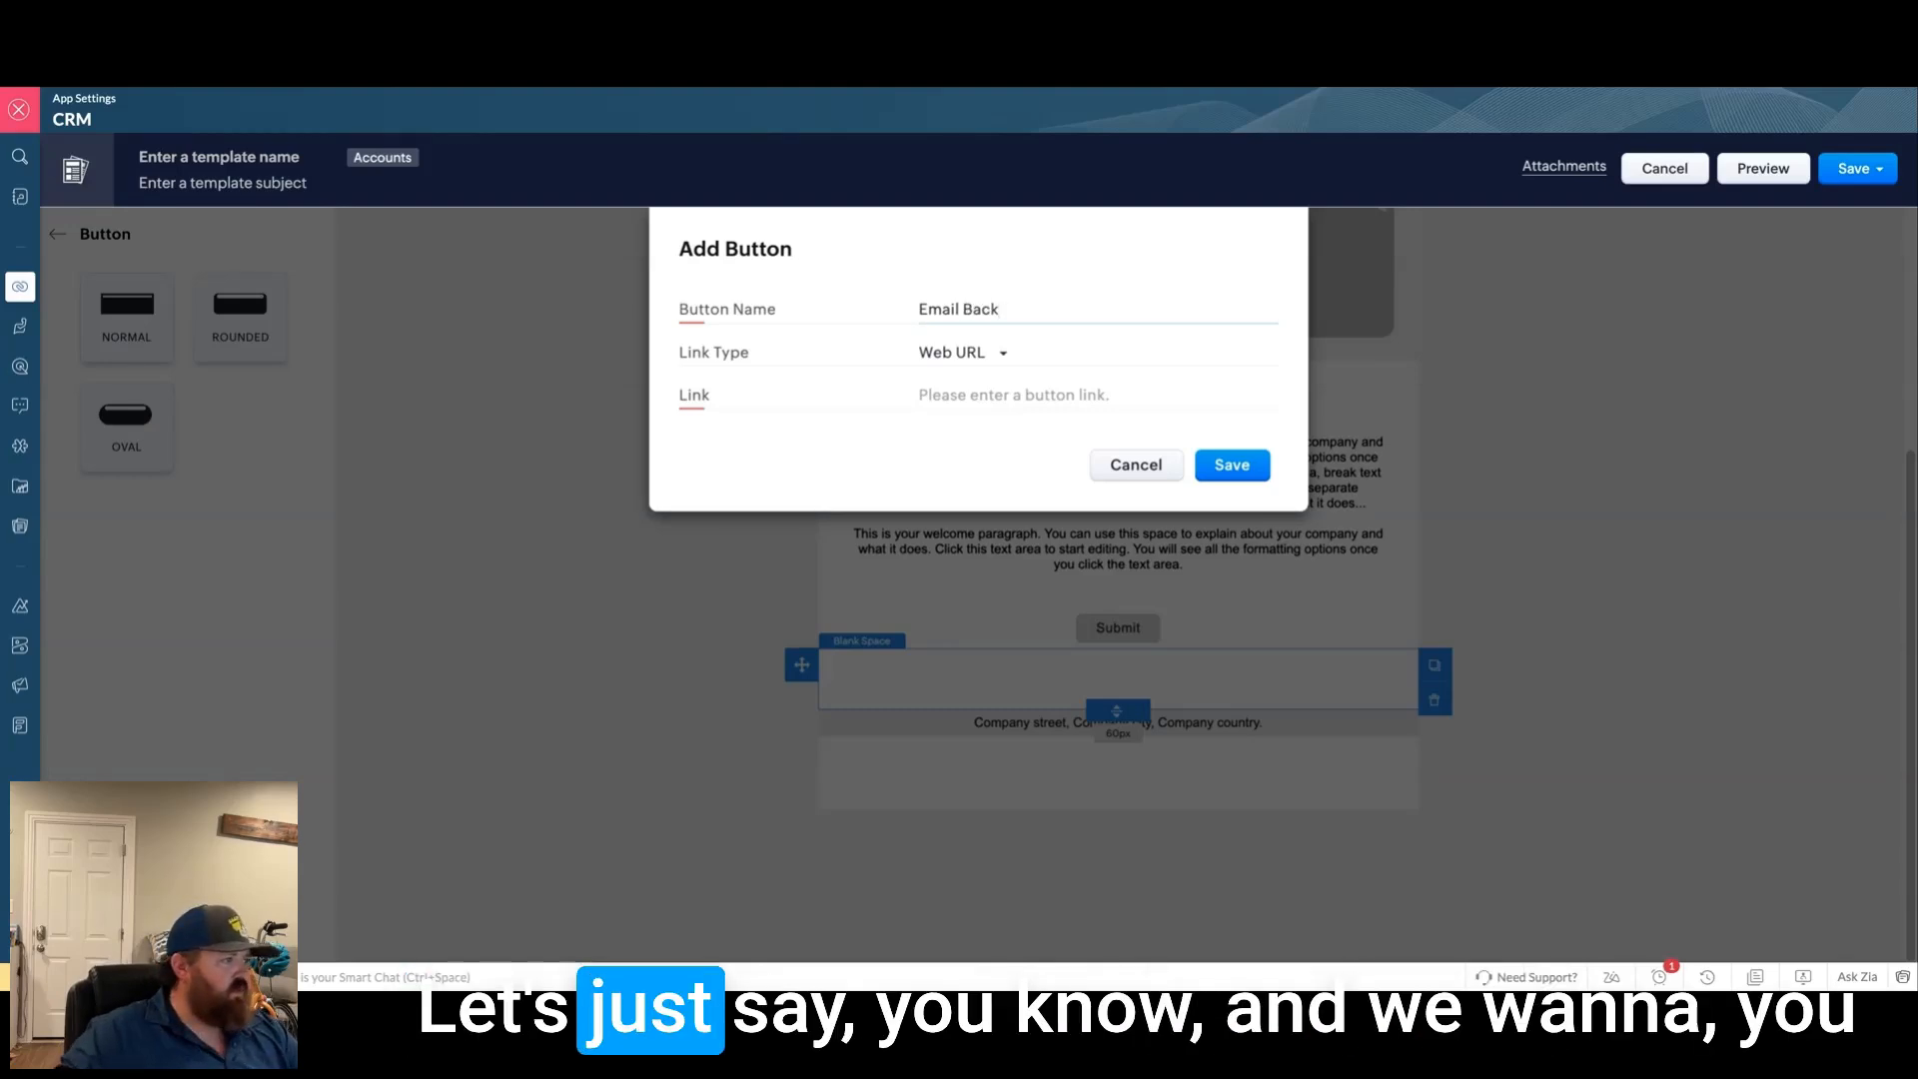
click(1014, 354)
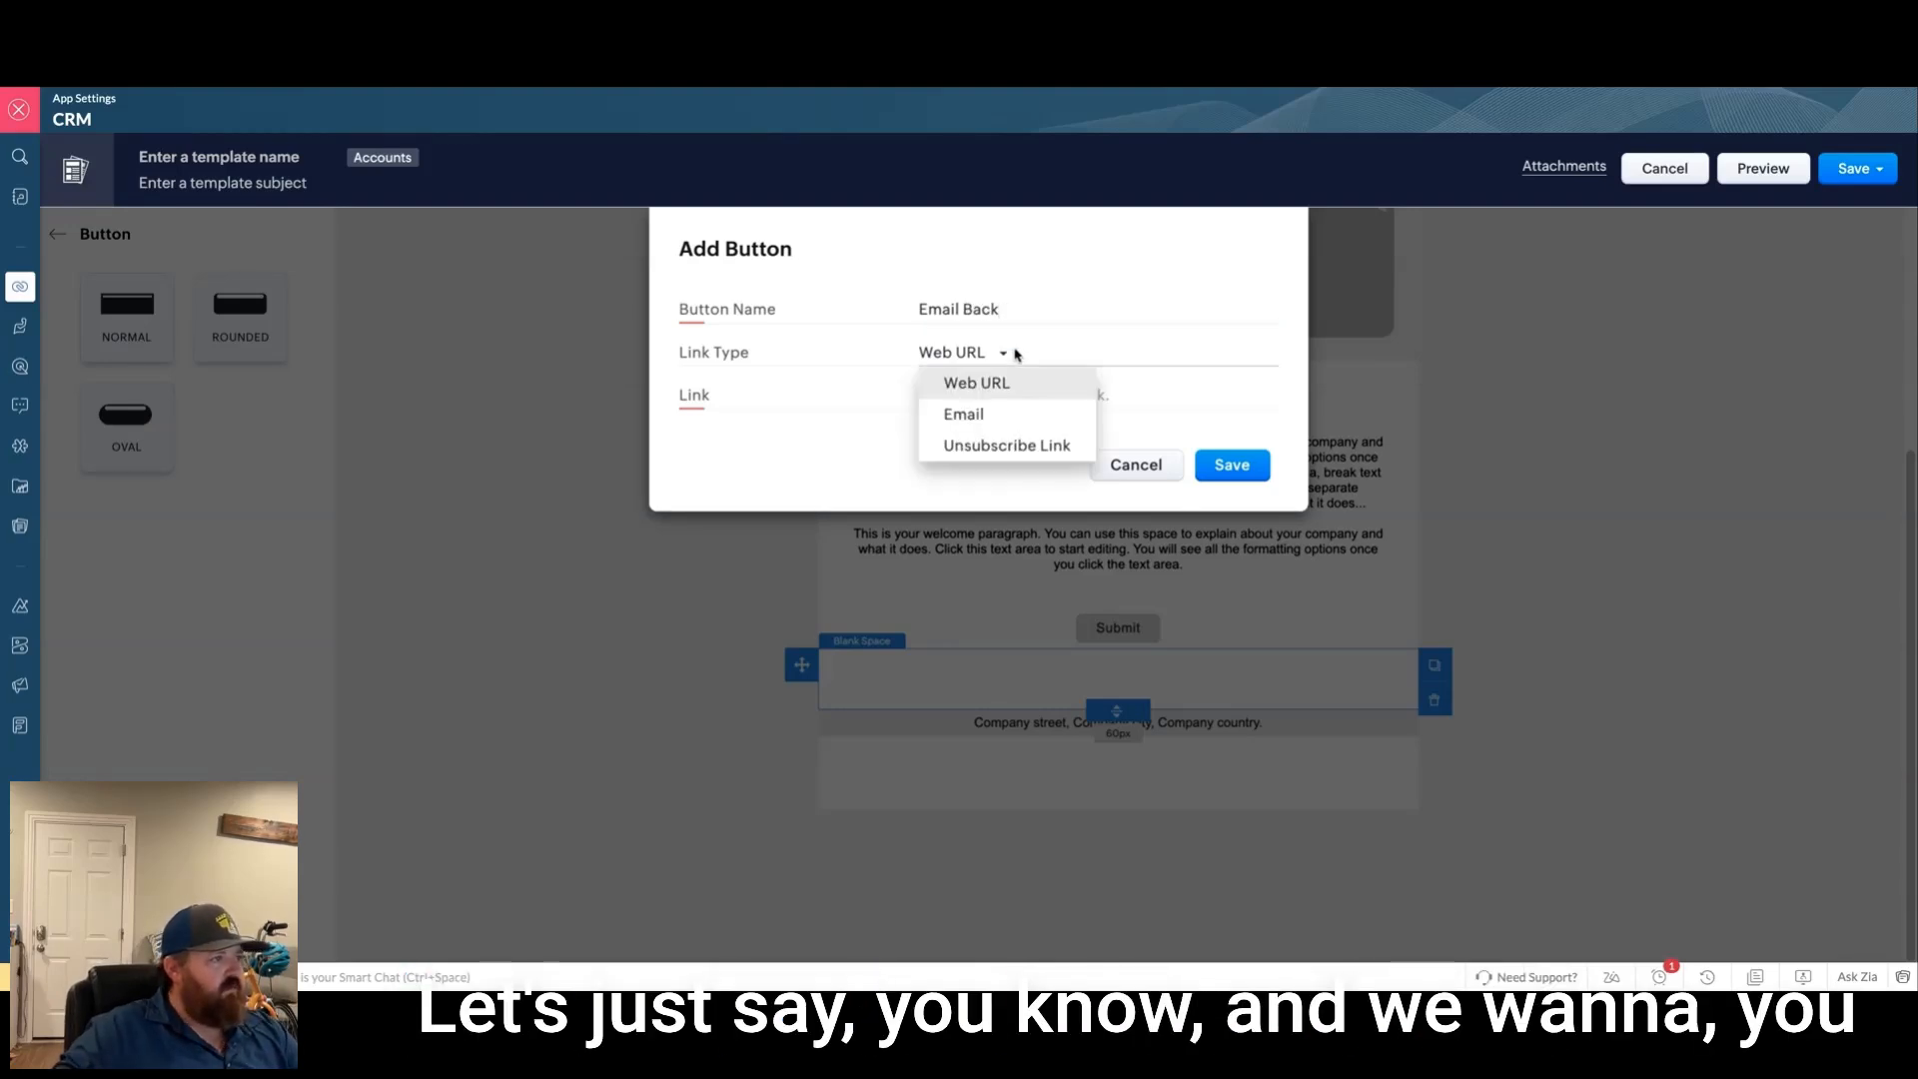
click(1011, 412)
click(978, 395)
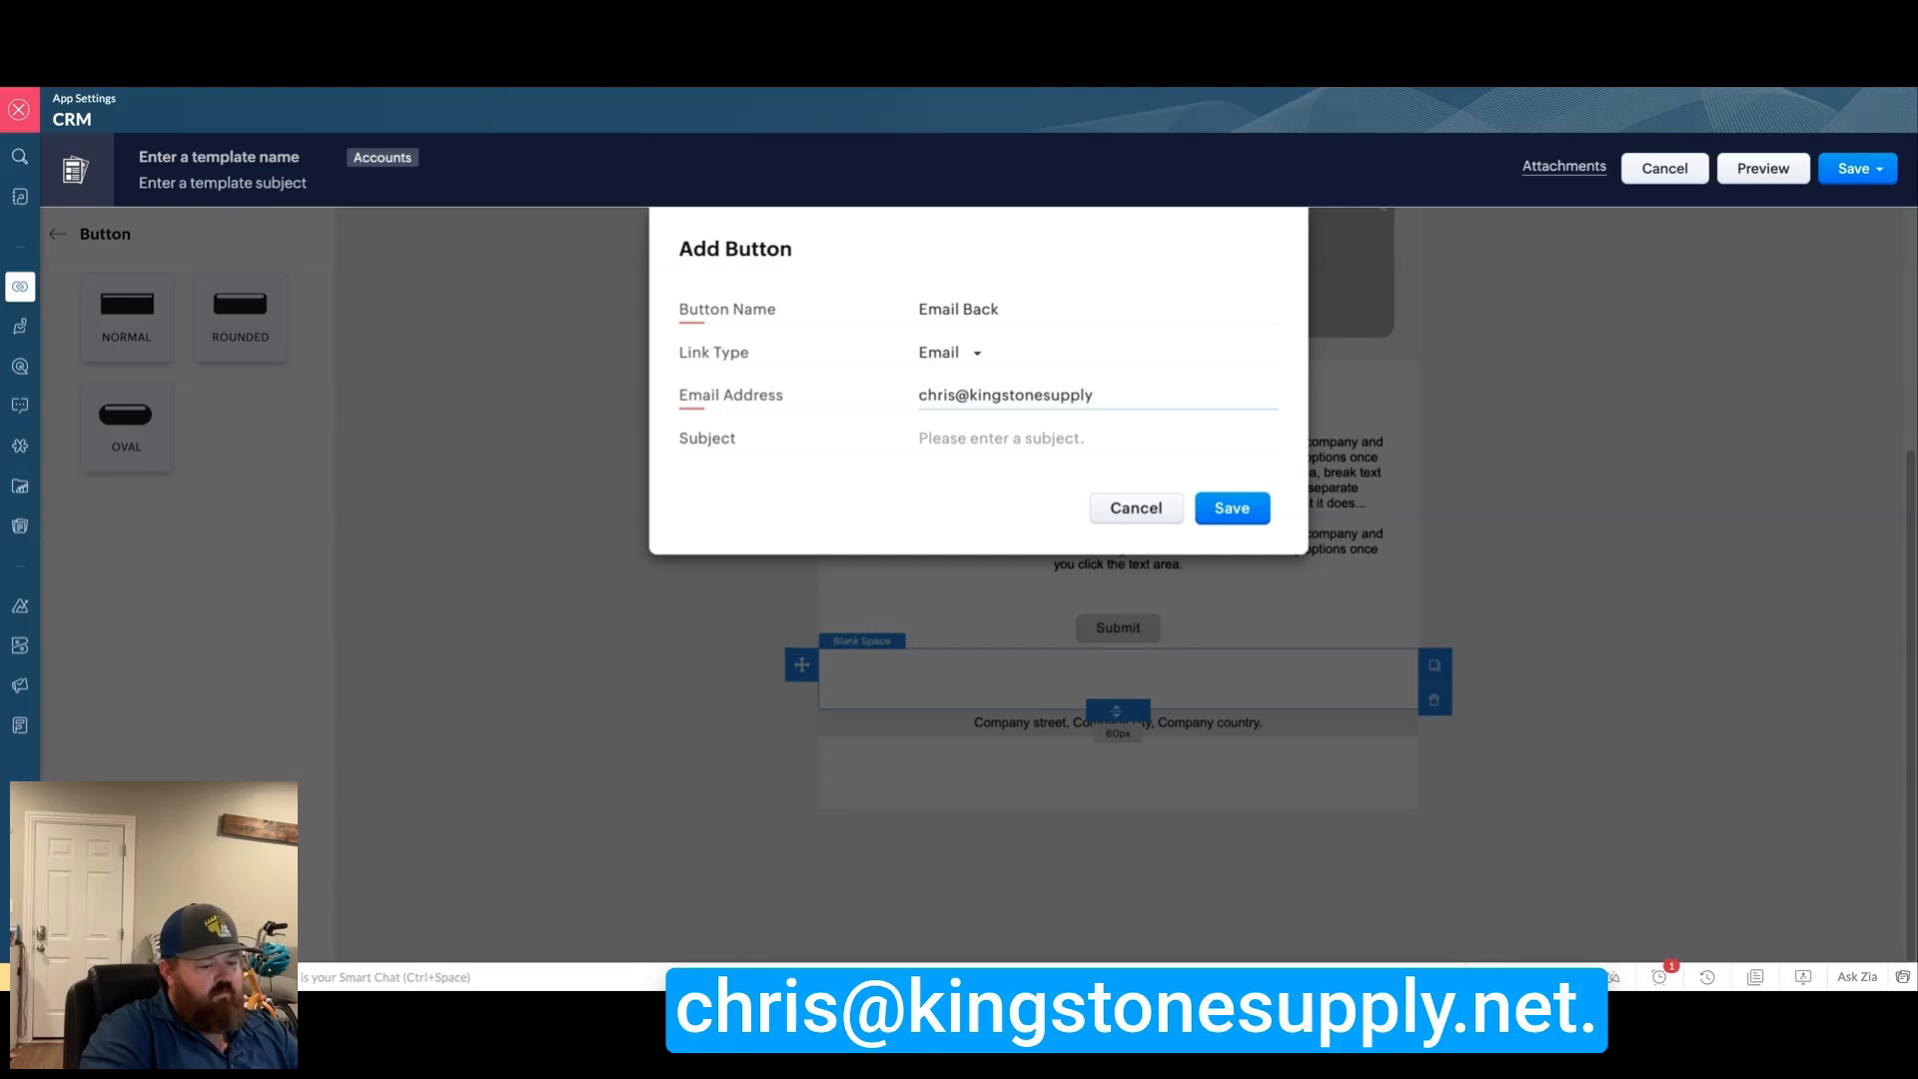
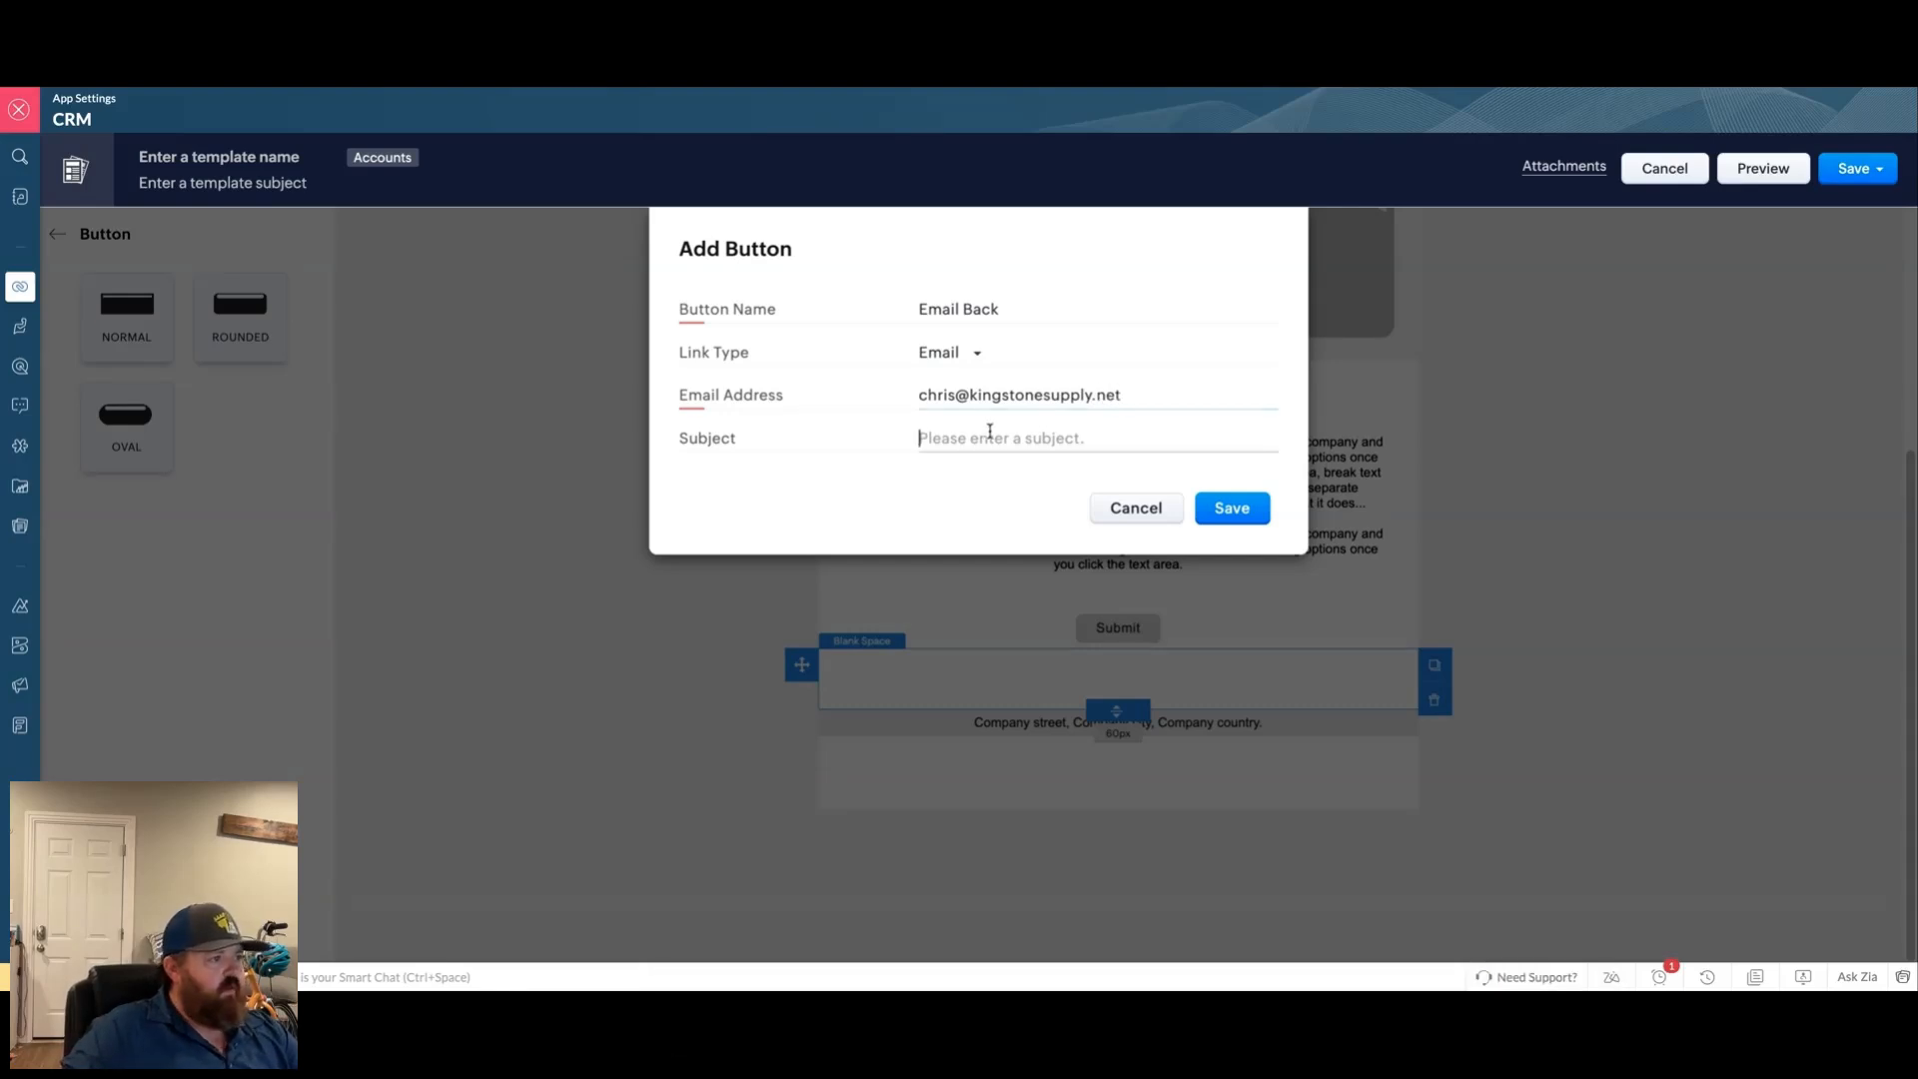
text(Return Email)
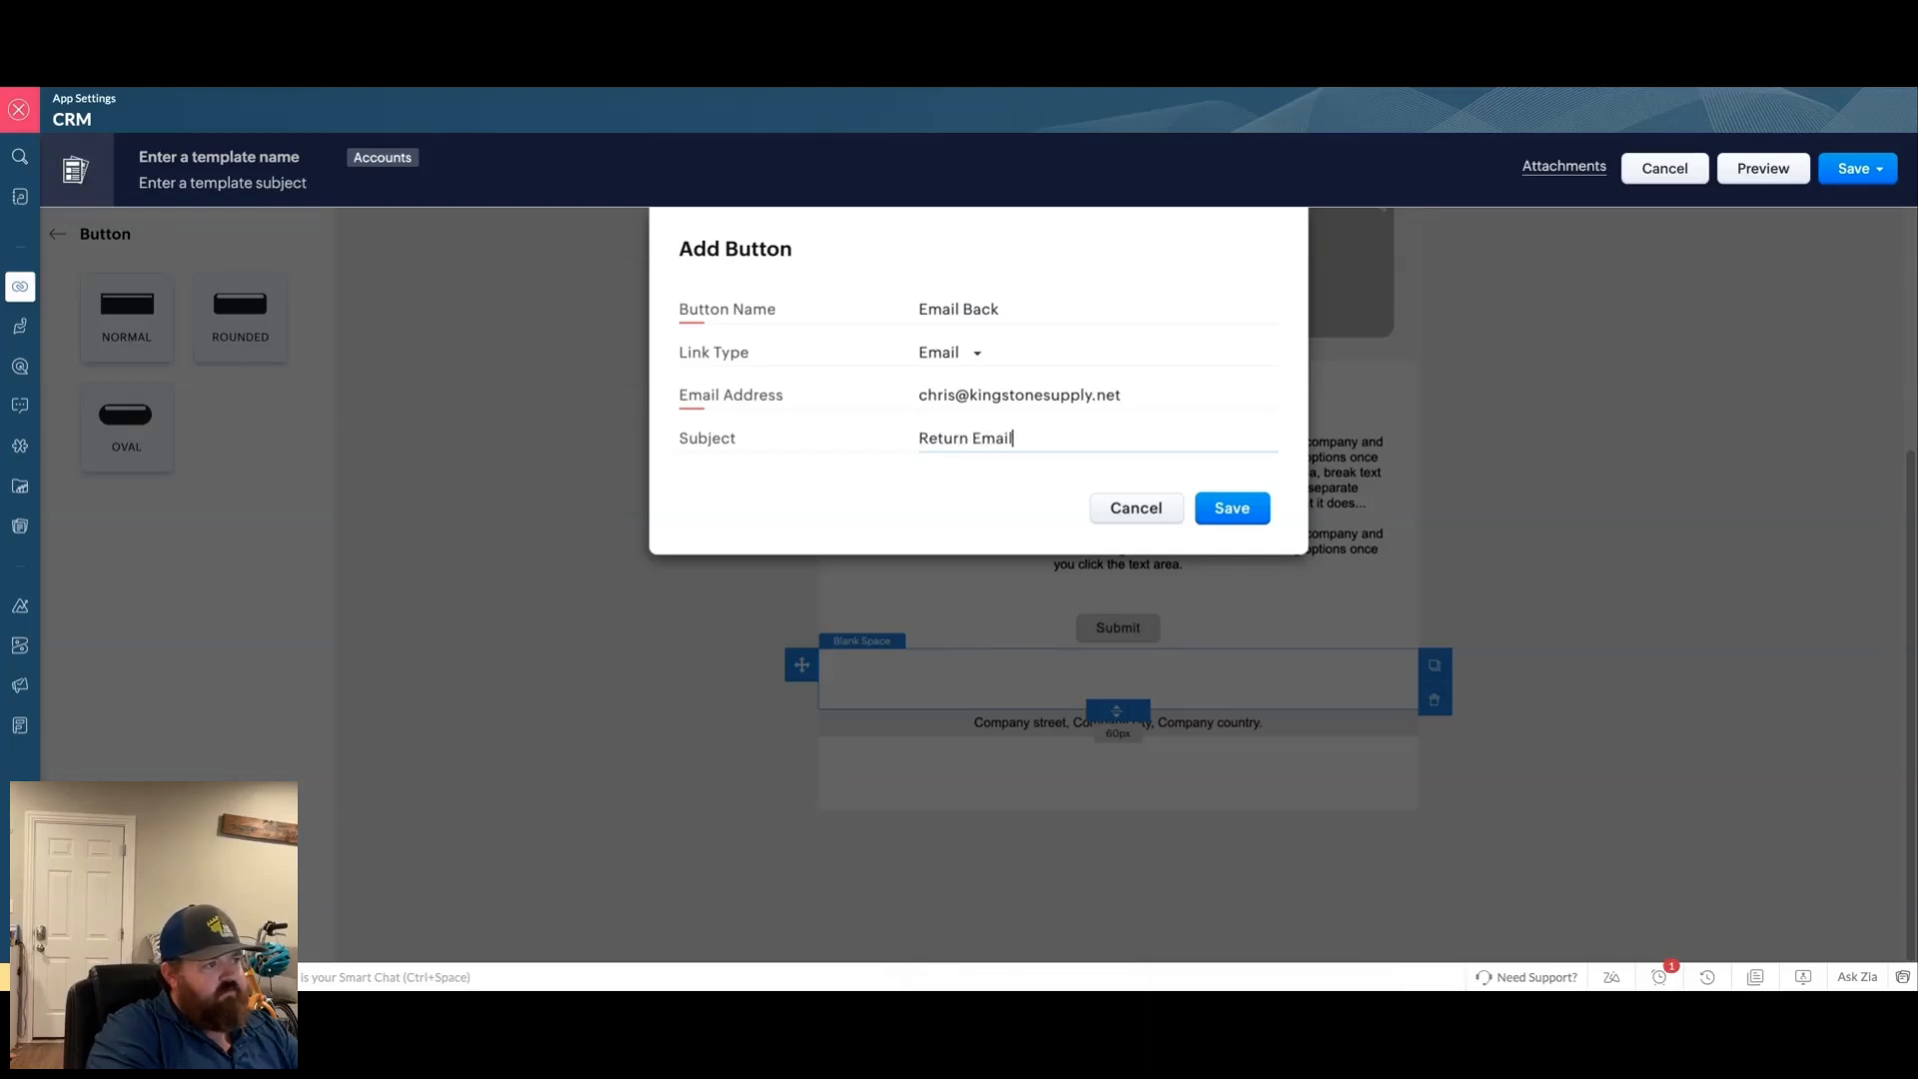
click(1232, 509)
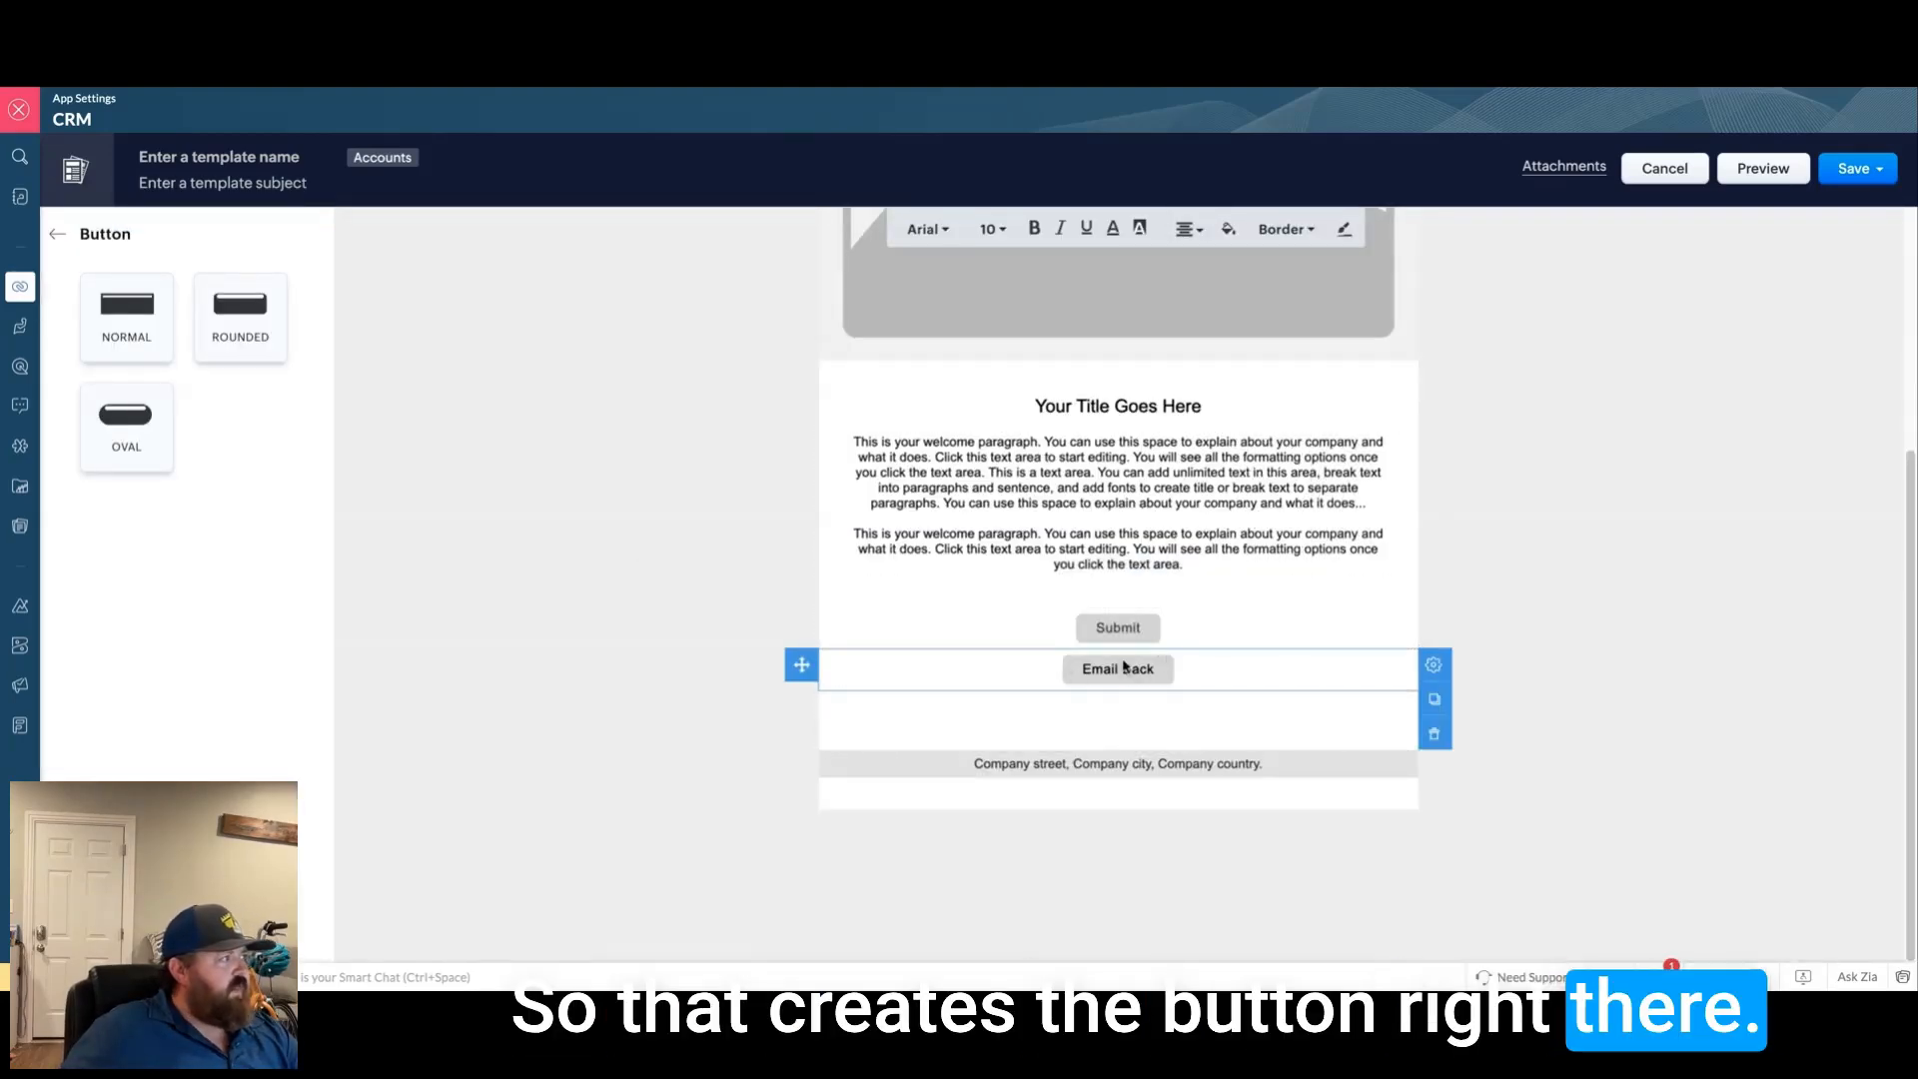
click(62, 237)
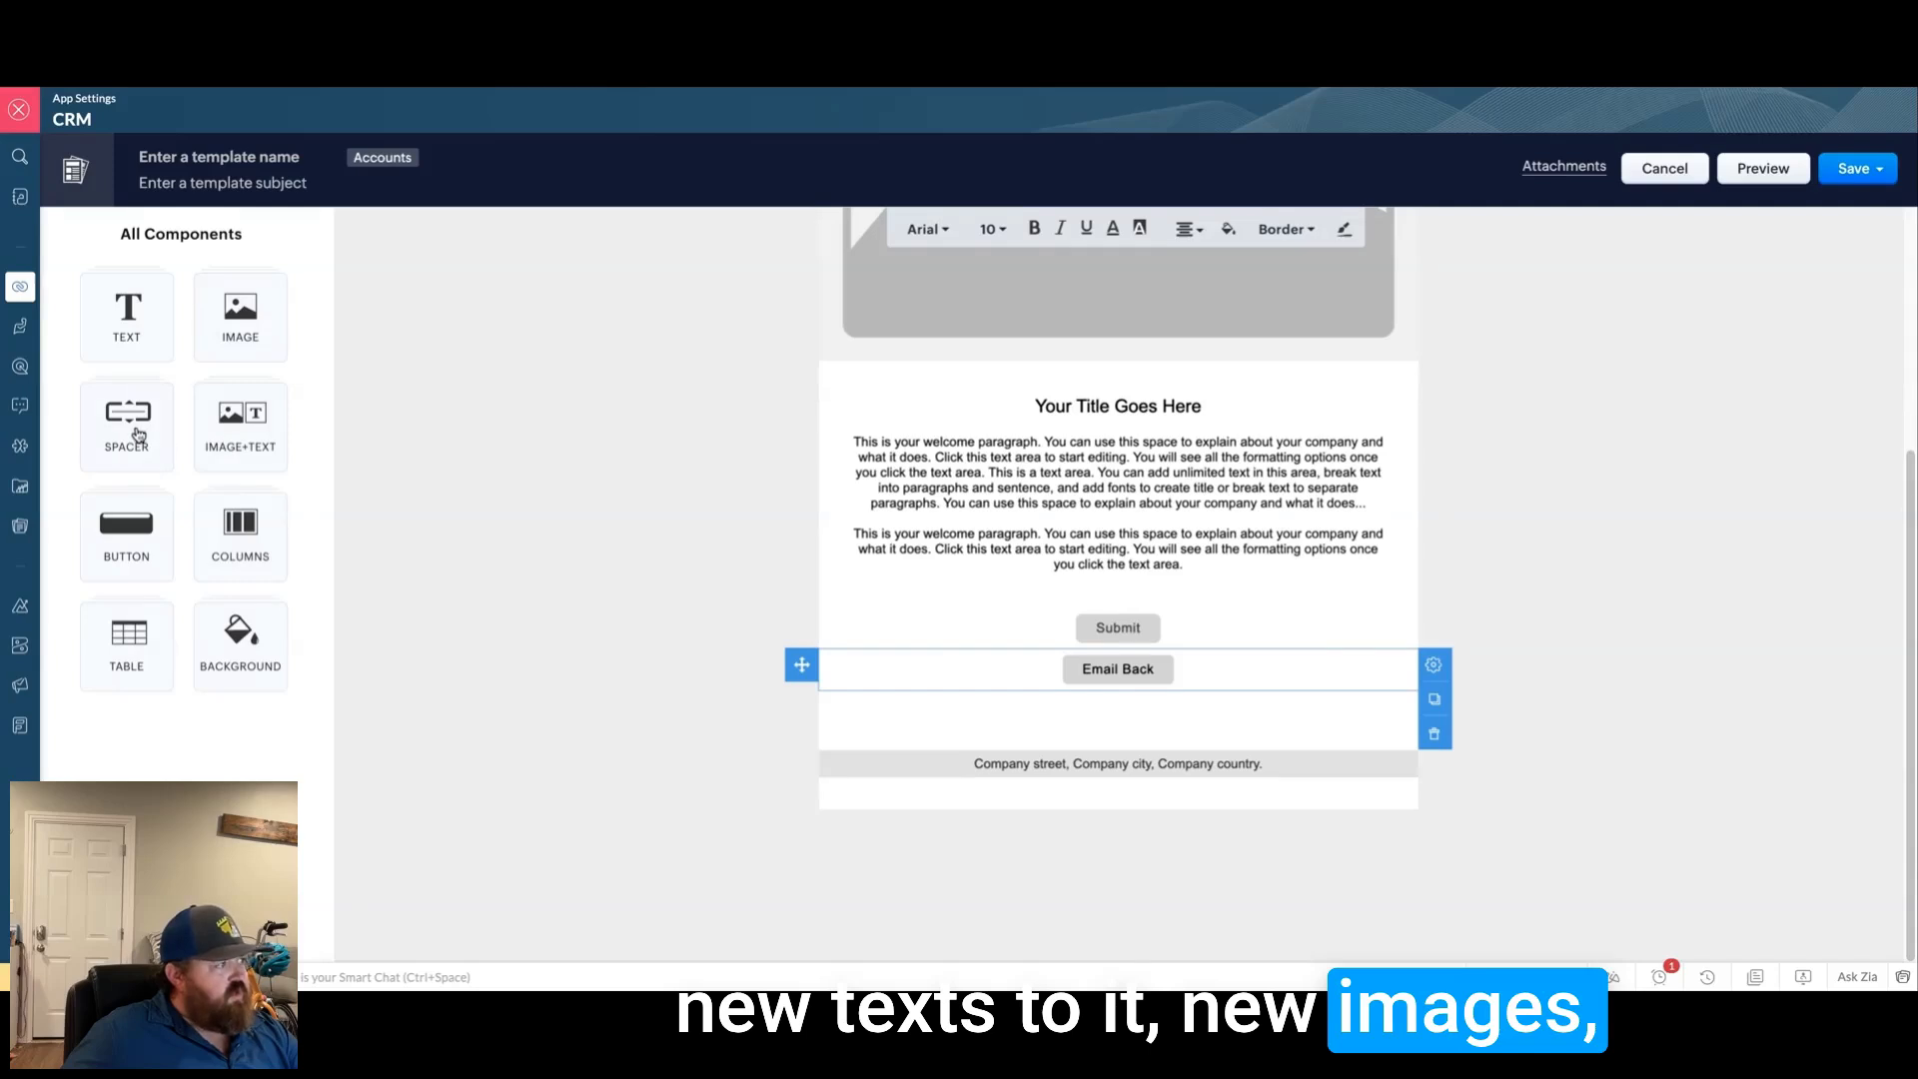
Step: Insert a Subform 1 table with the S.NO field below the Email Back button
click(230, 466)
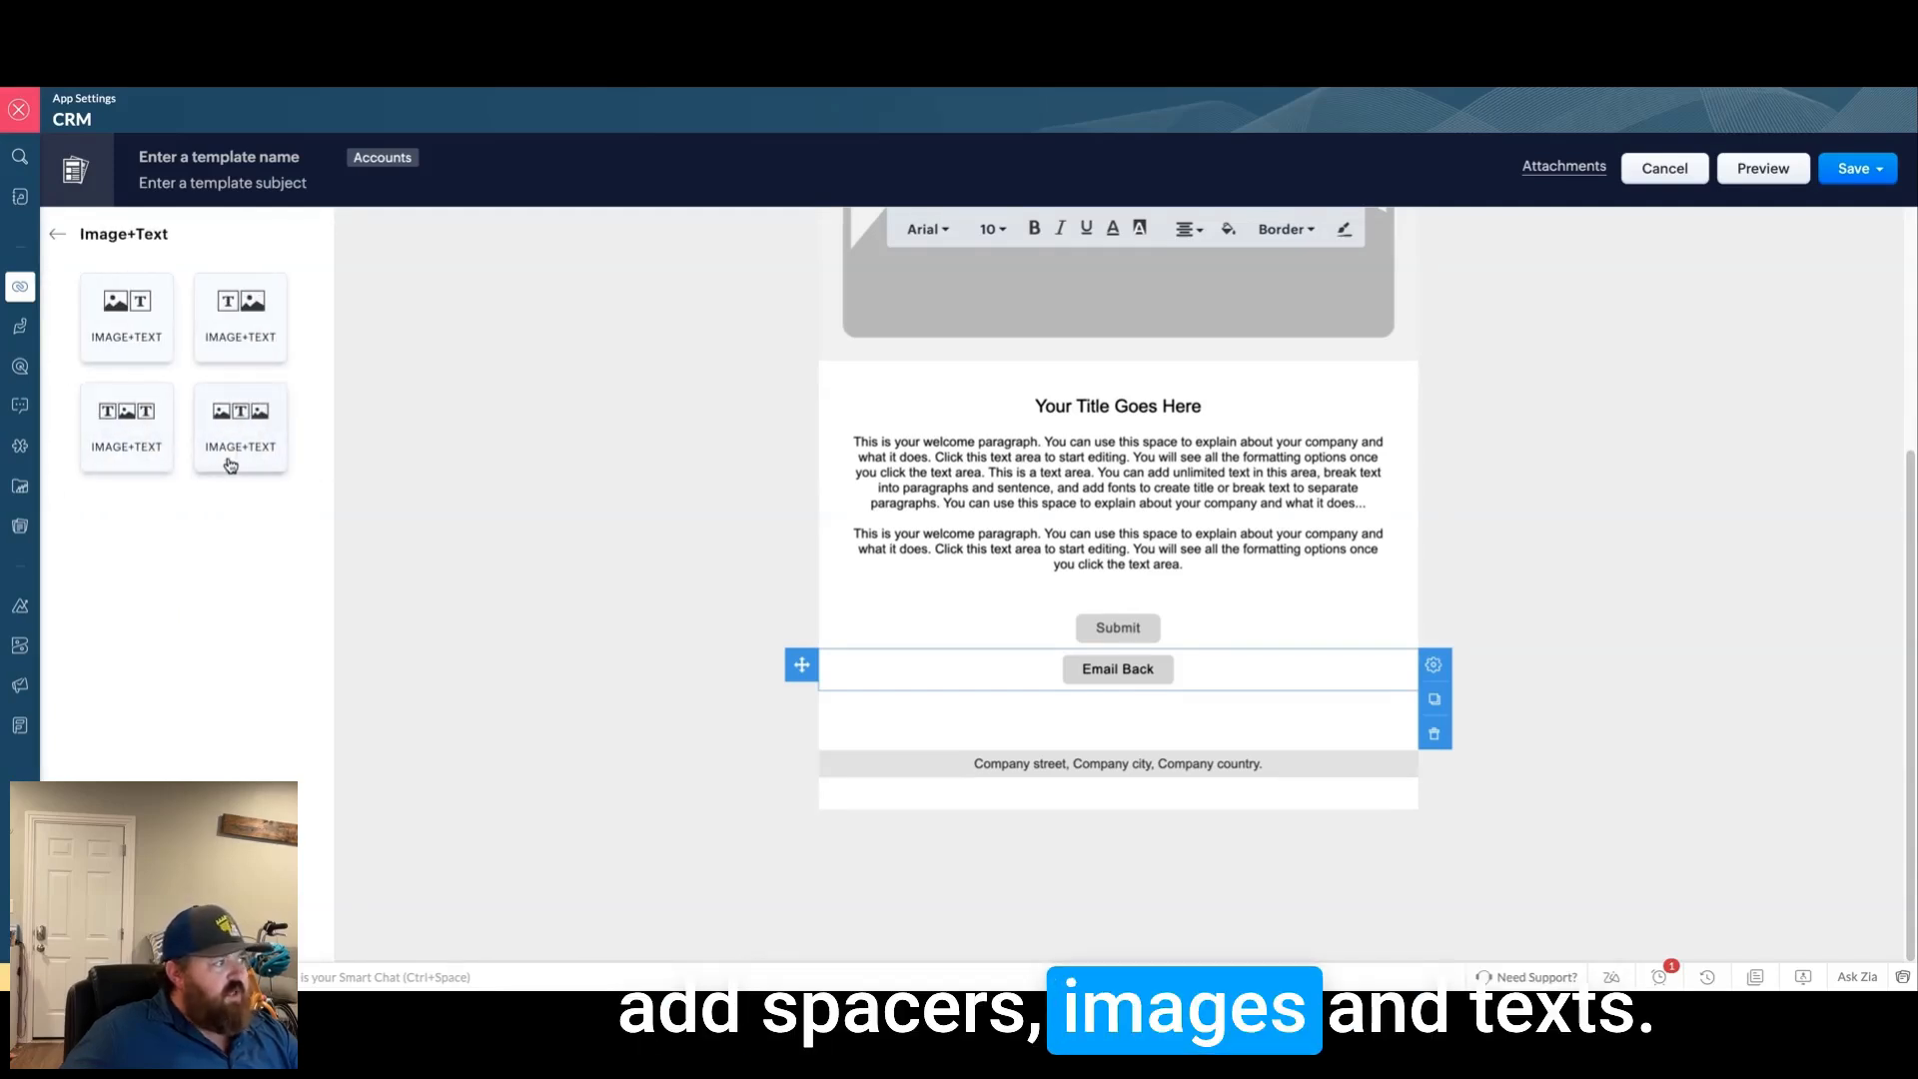
click(57, 233)
click(250, 556)
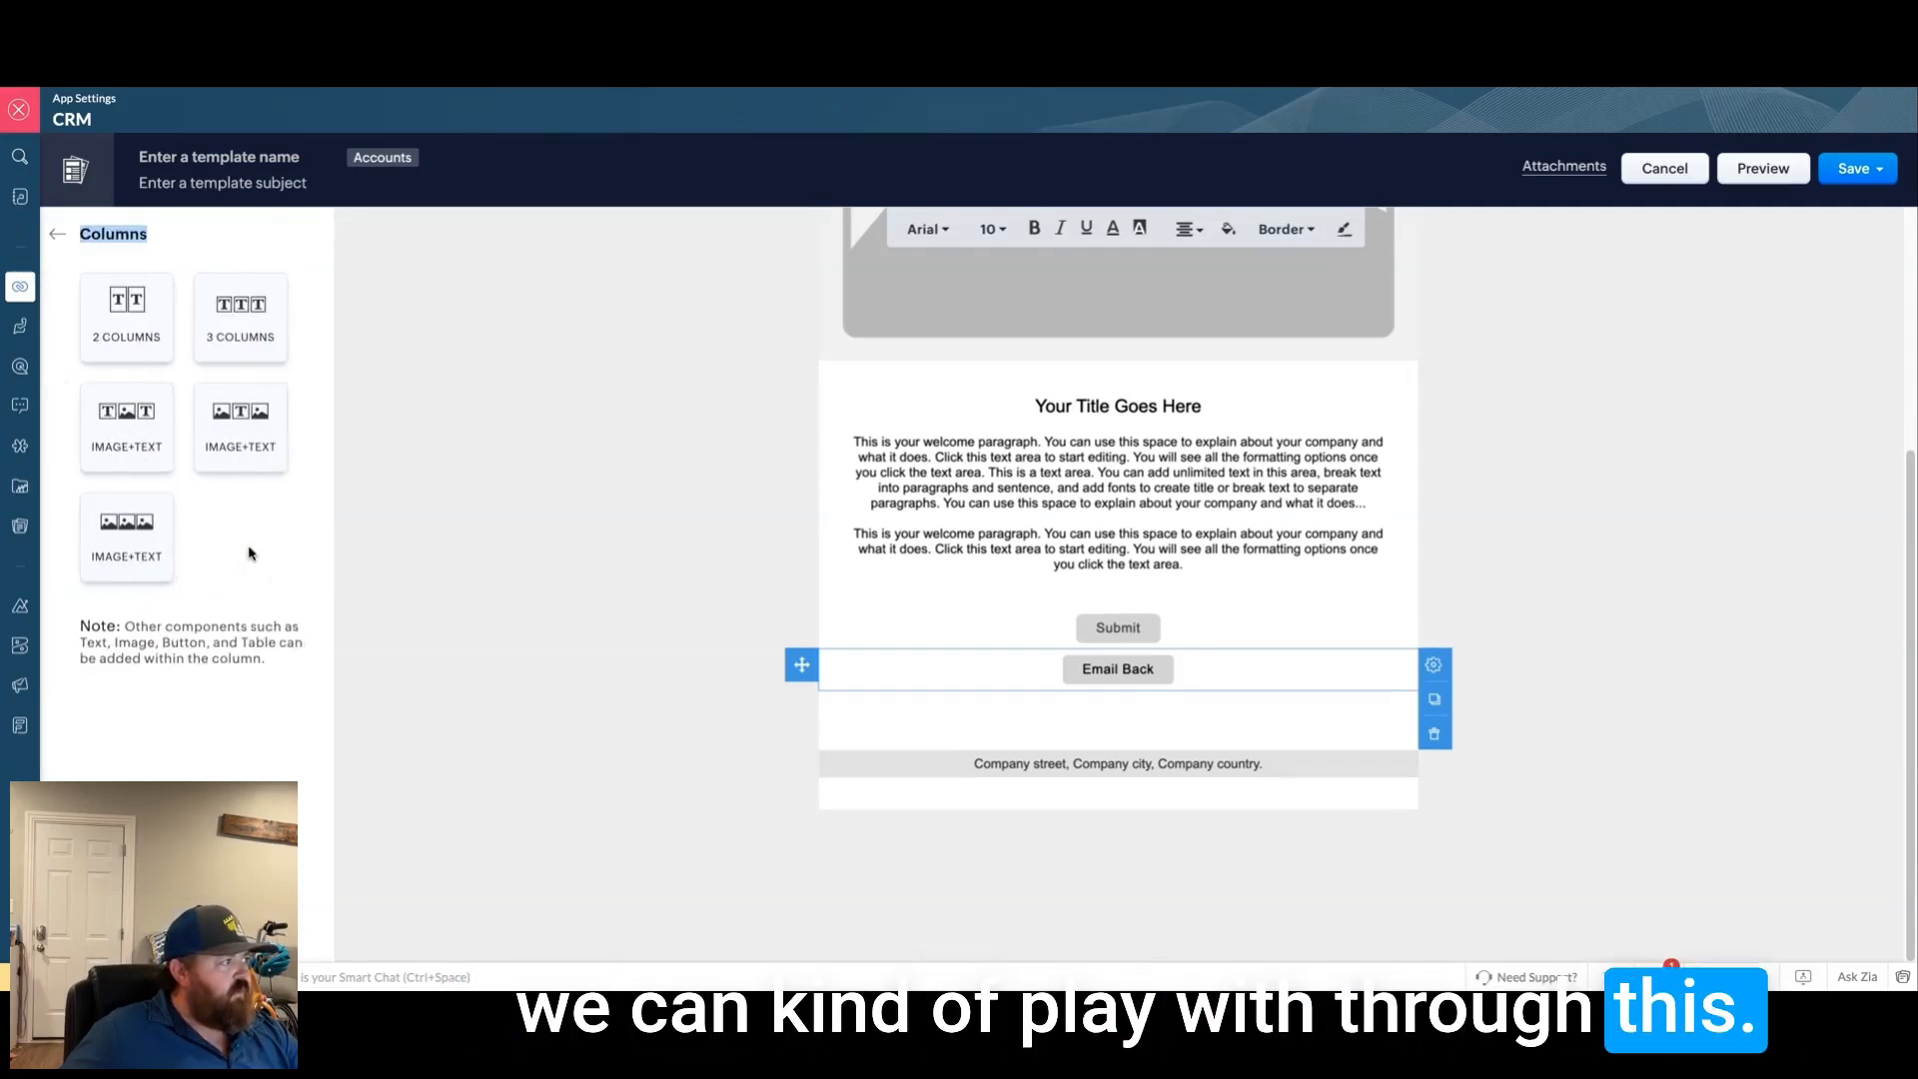
click(57, 234)
click(125, 632)
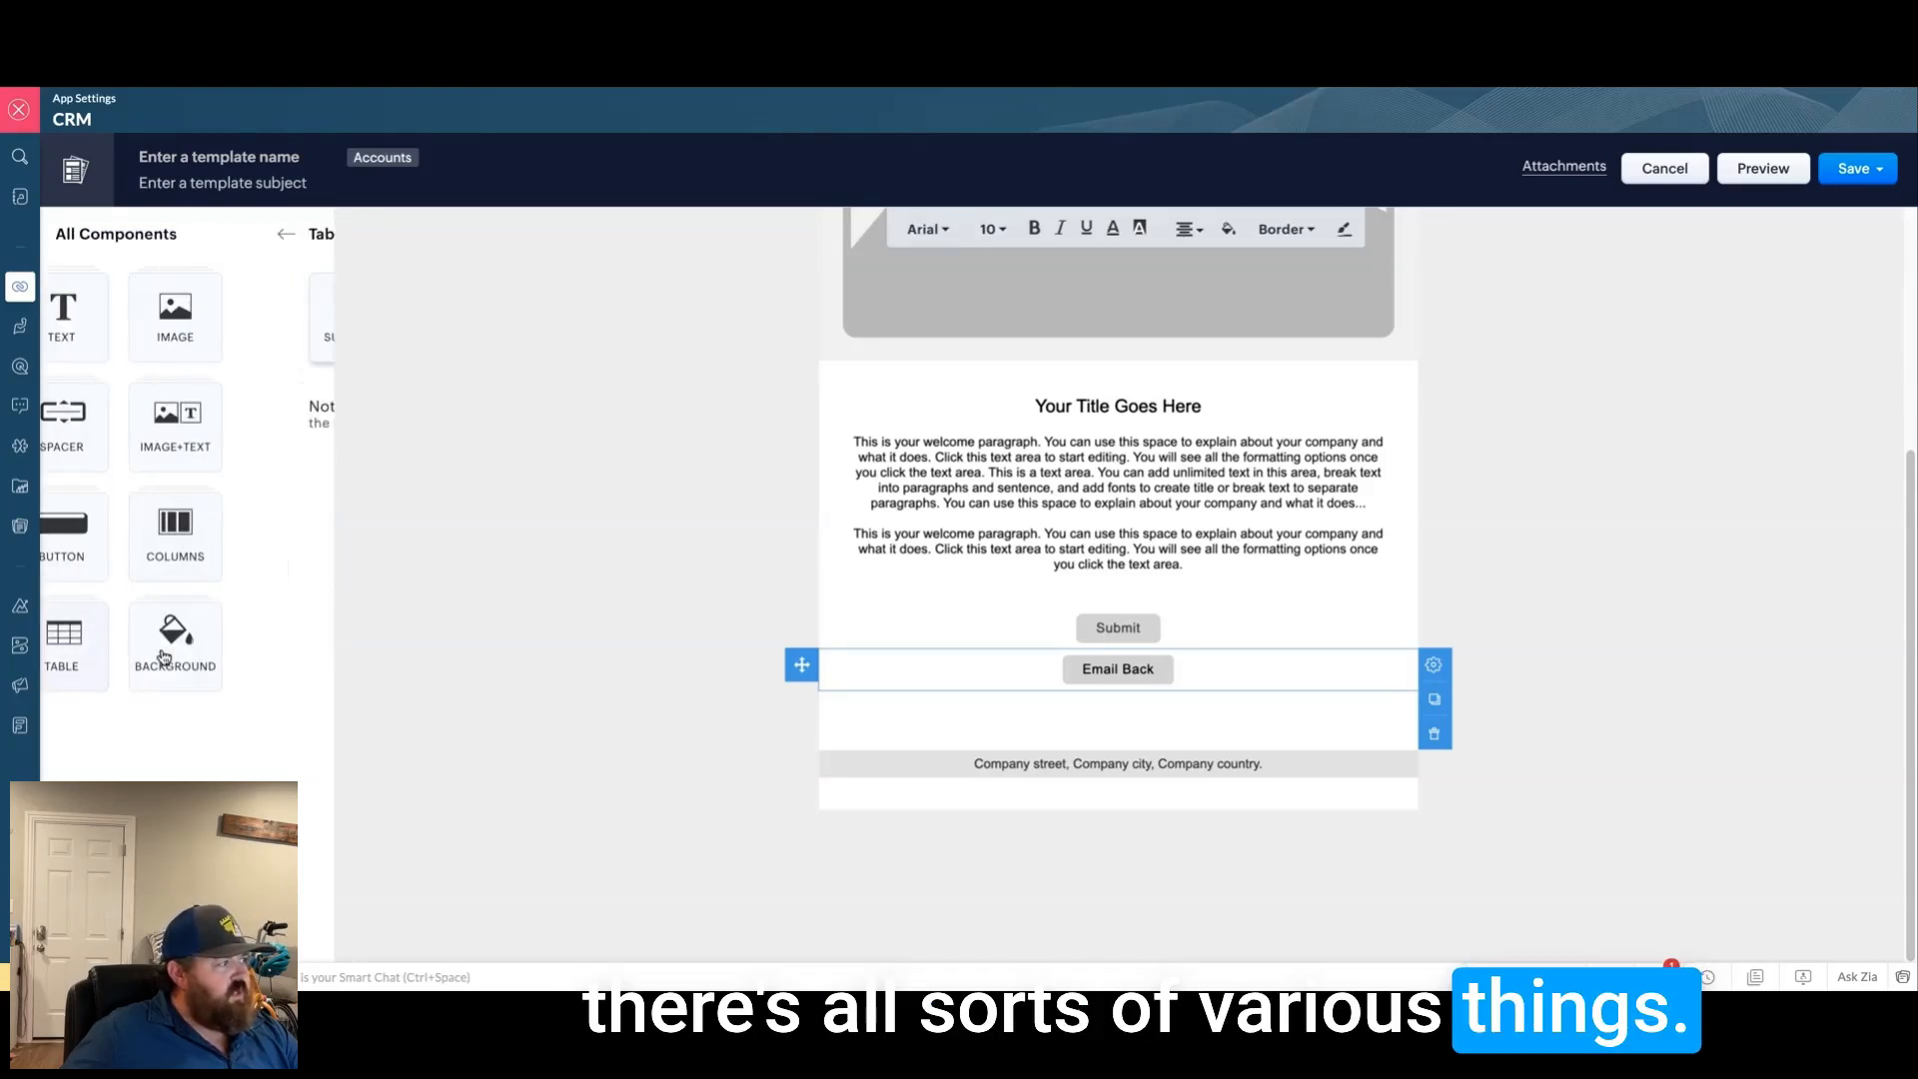
drag(128, 333, 1106, 723)
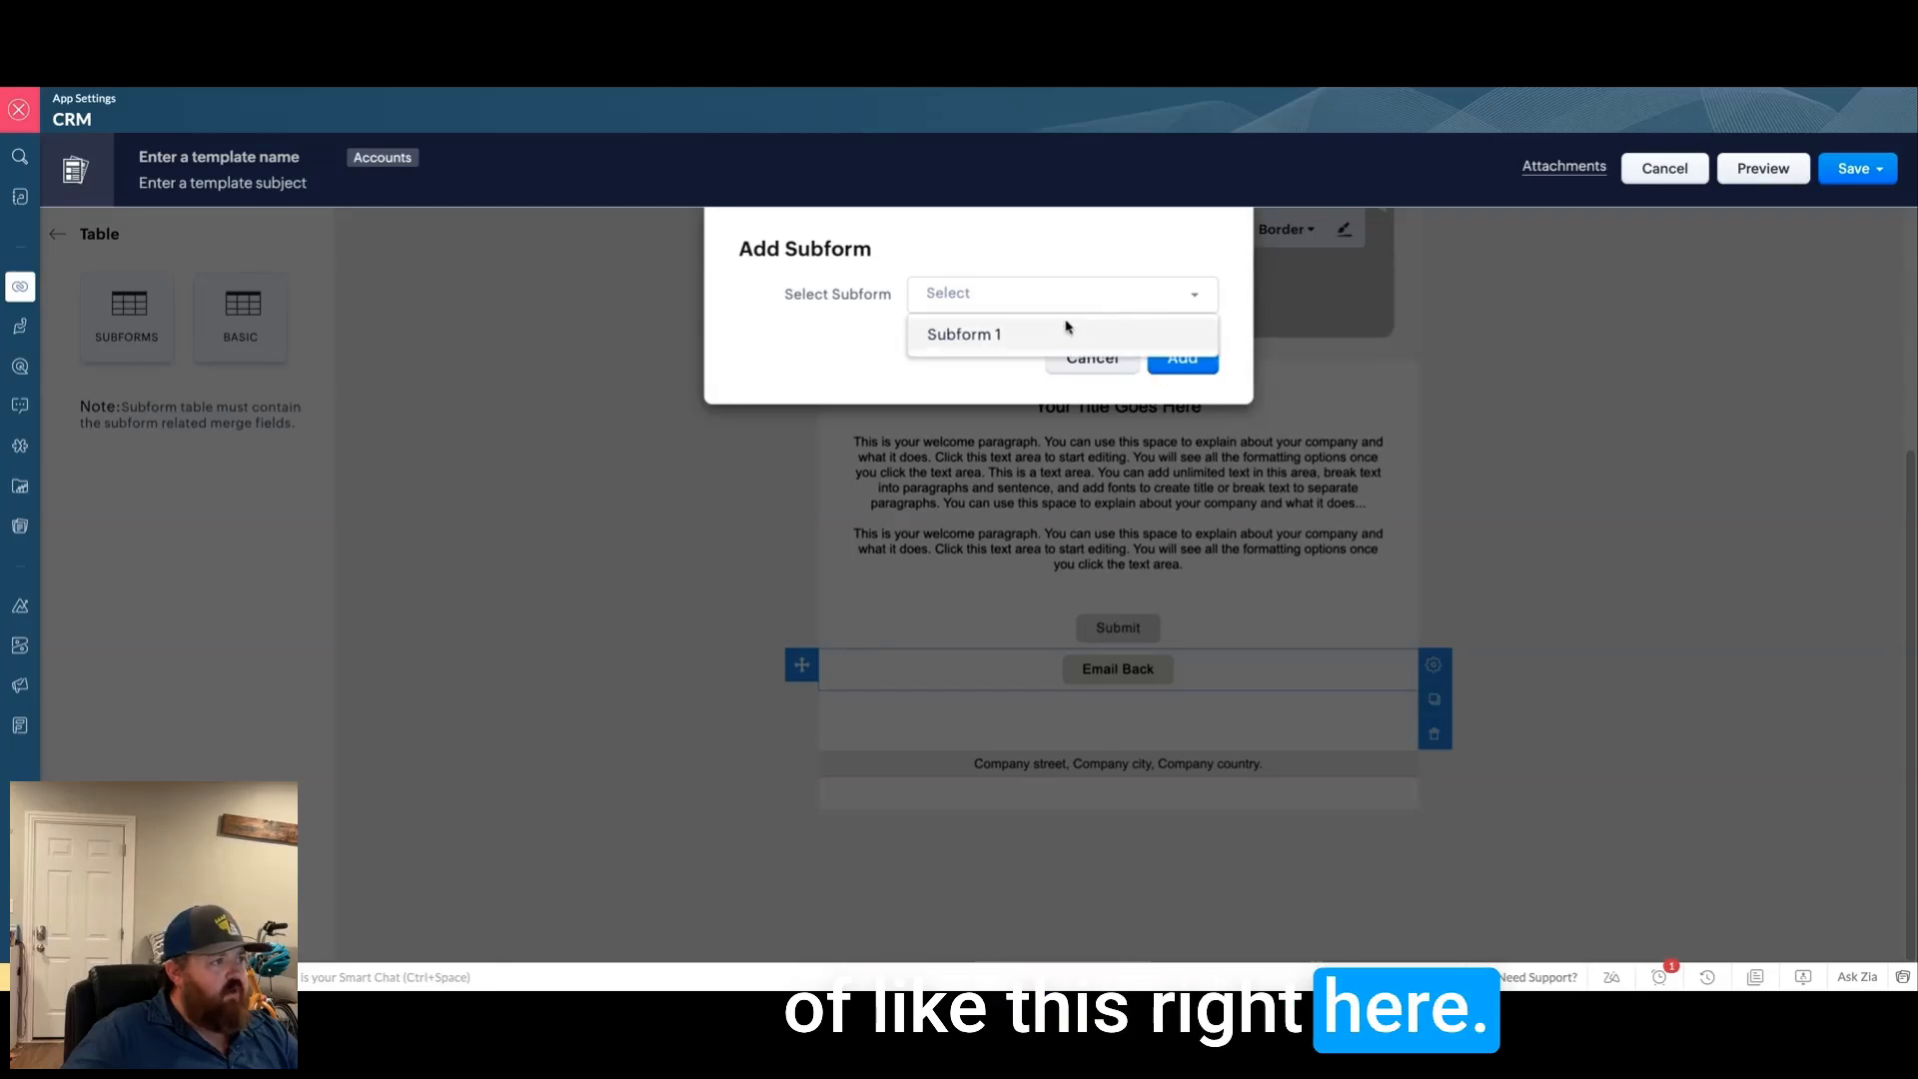
click(1067, 331)
click(941, 359)
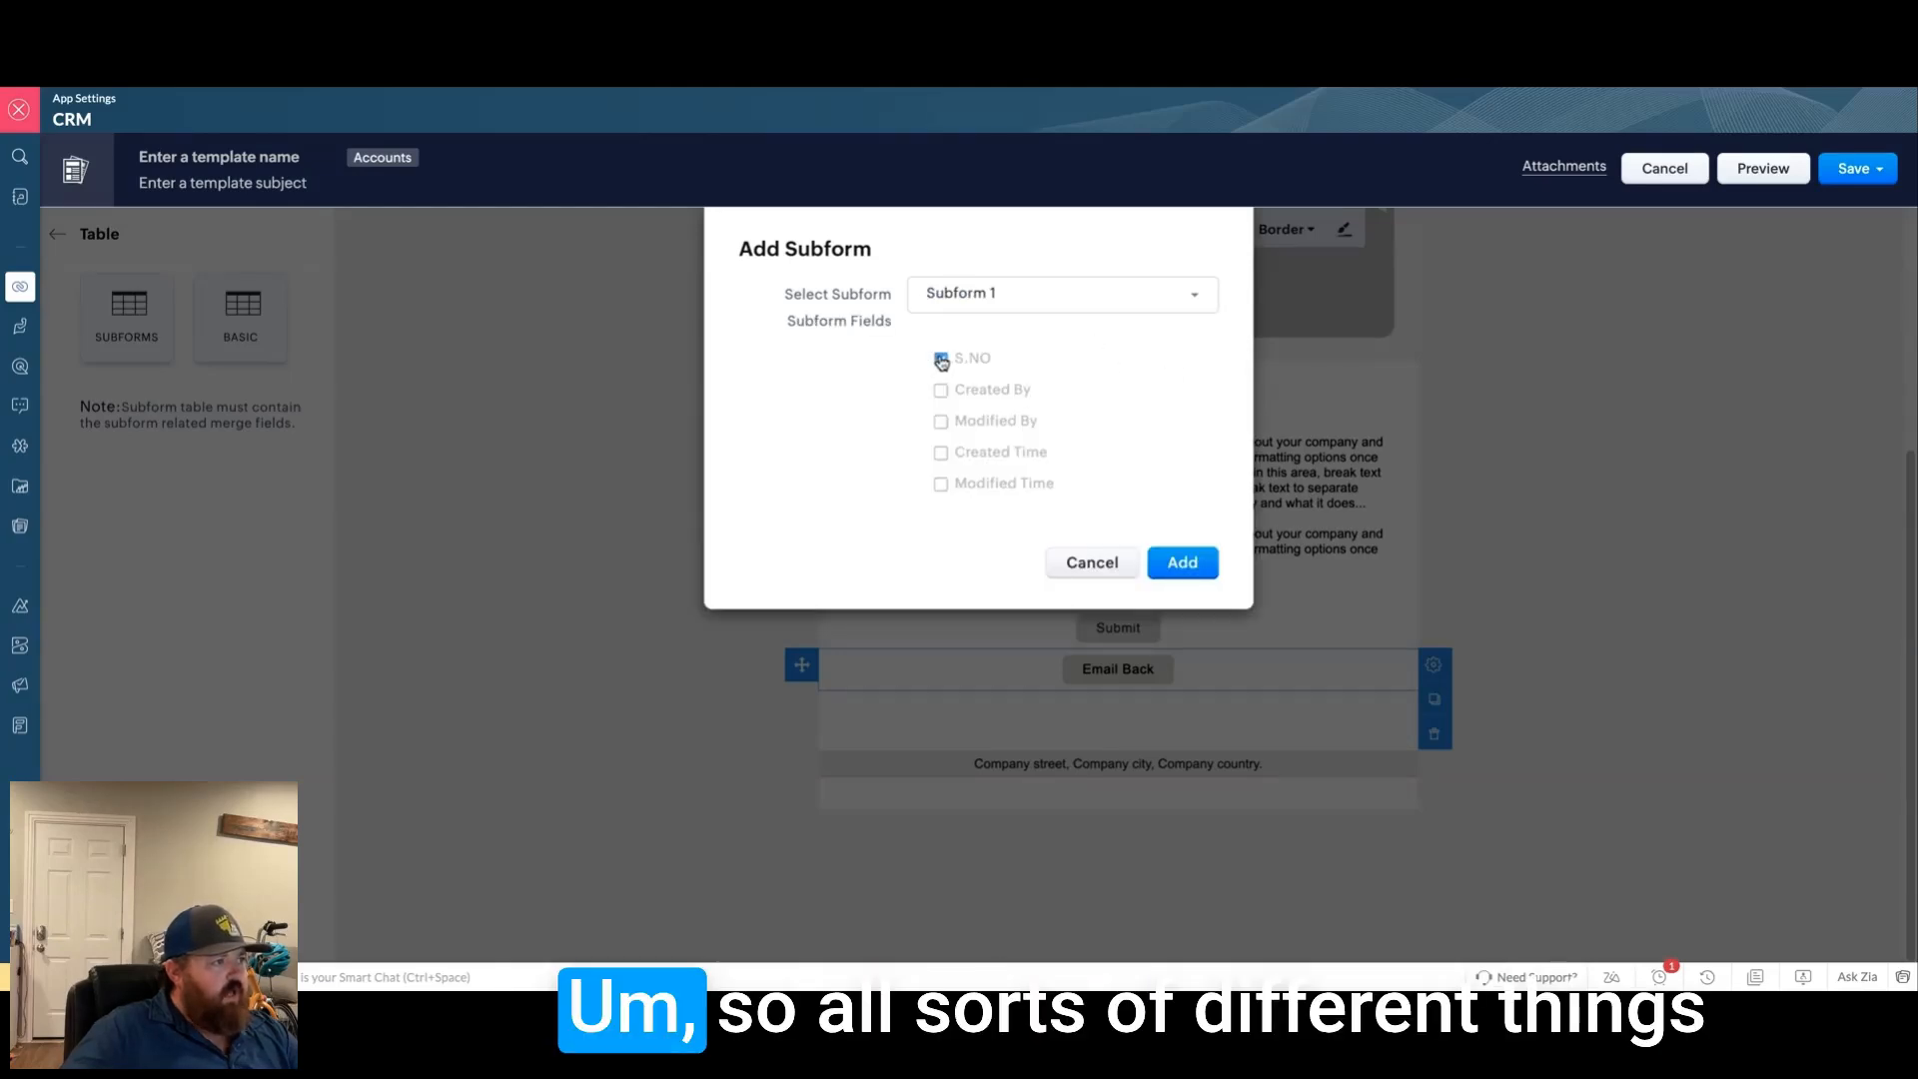
click(1181, 565)
Step: Delete the trial subform table so the address footer directly follows Email Back
scroll(955, 781, down, 1)
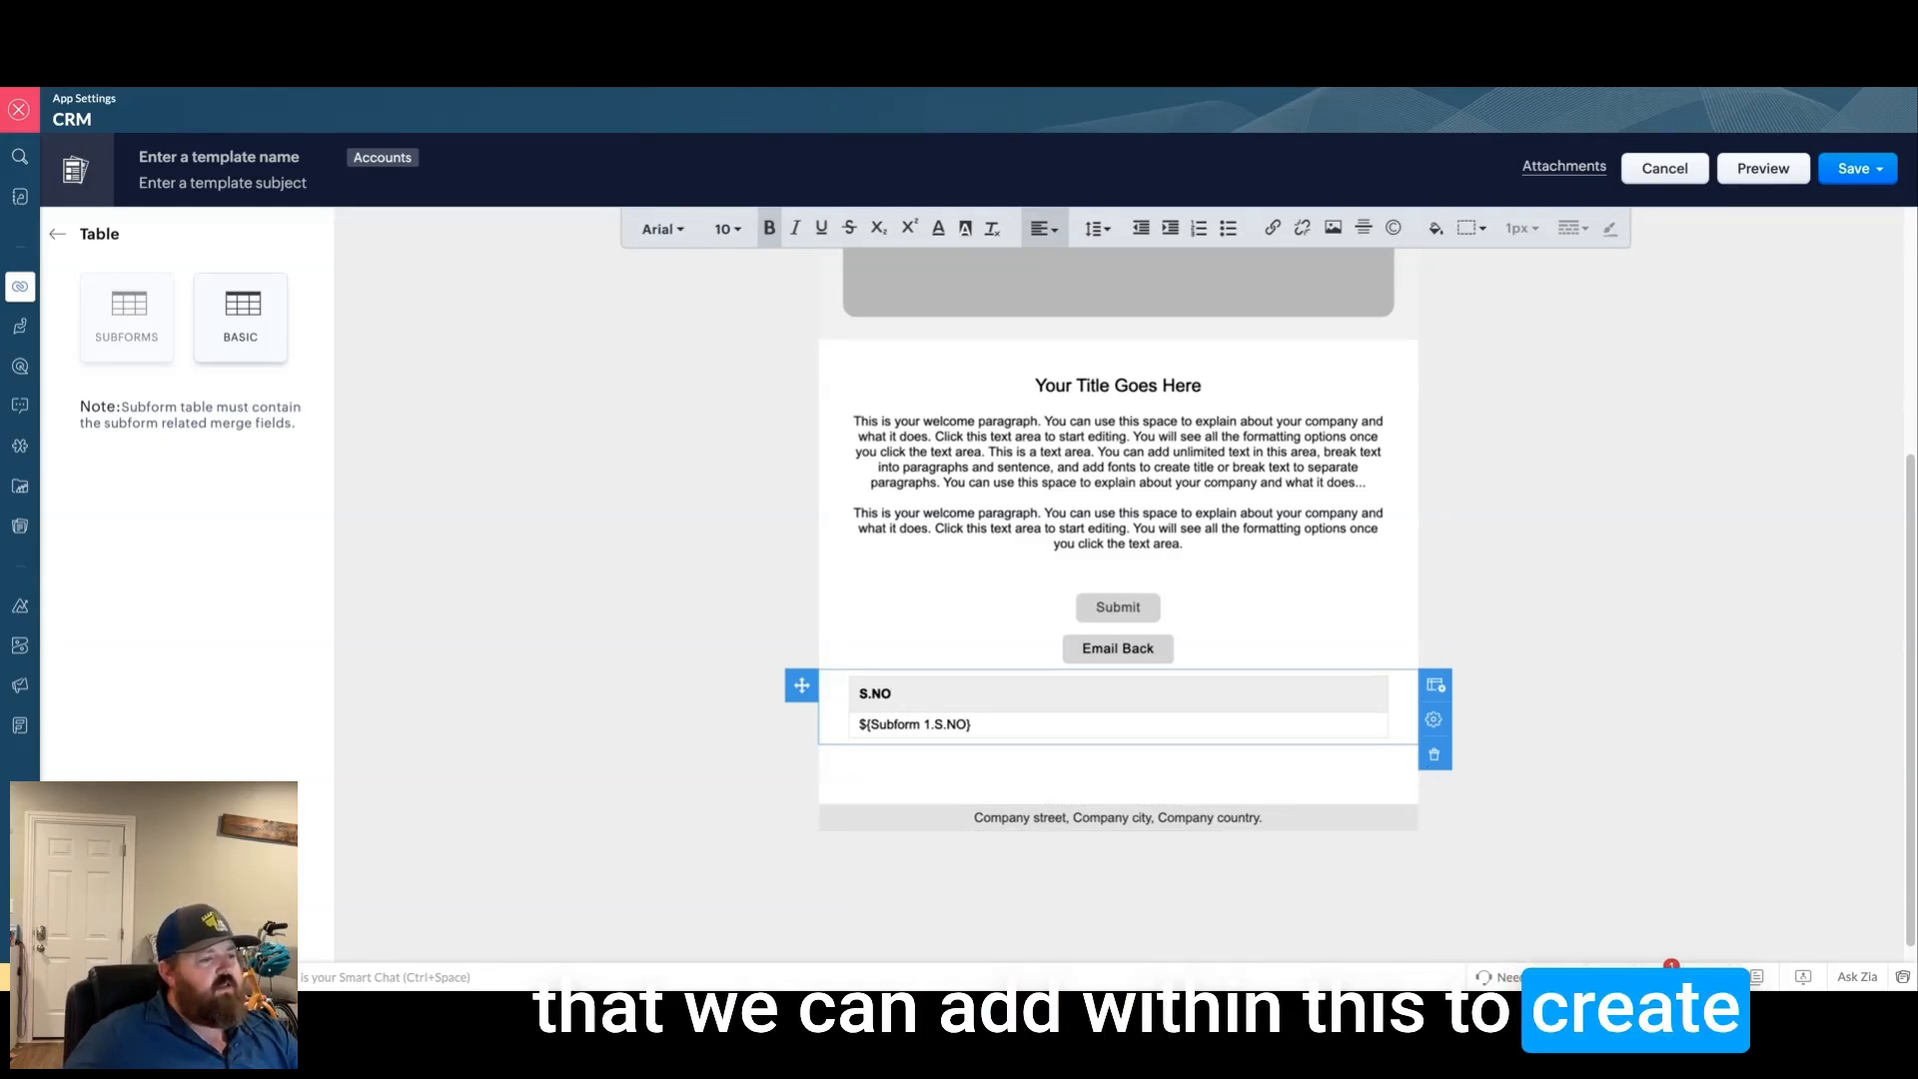
scroll(1370, 568, down, 1)
scroll(1370, 568, up, 4)
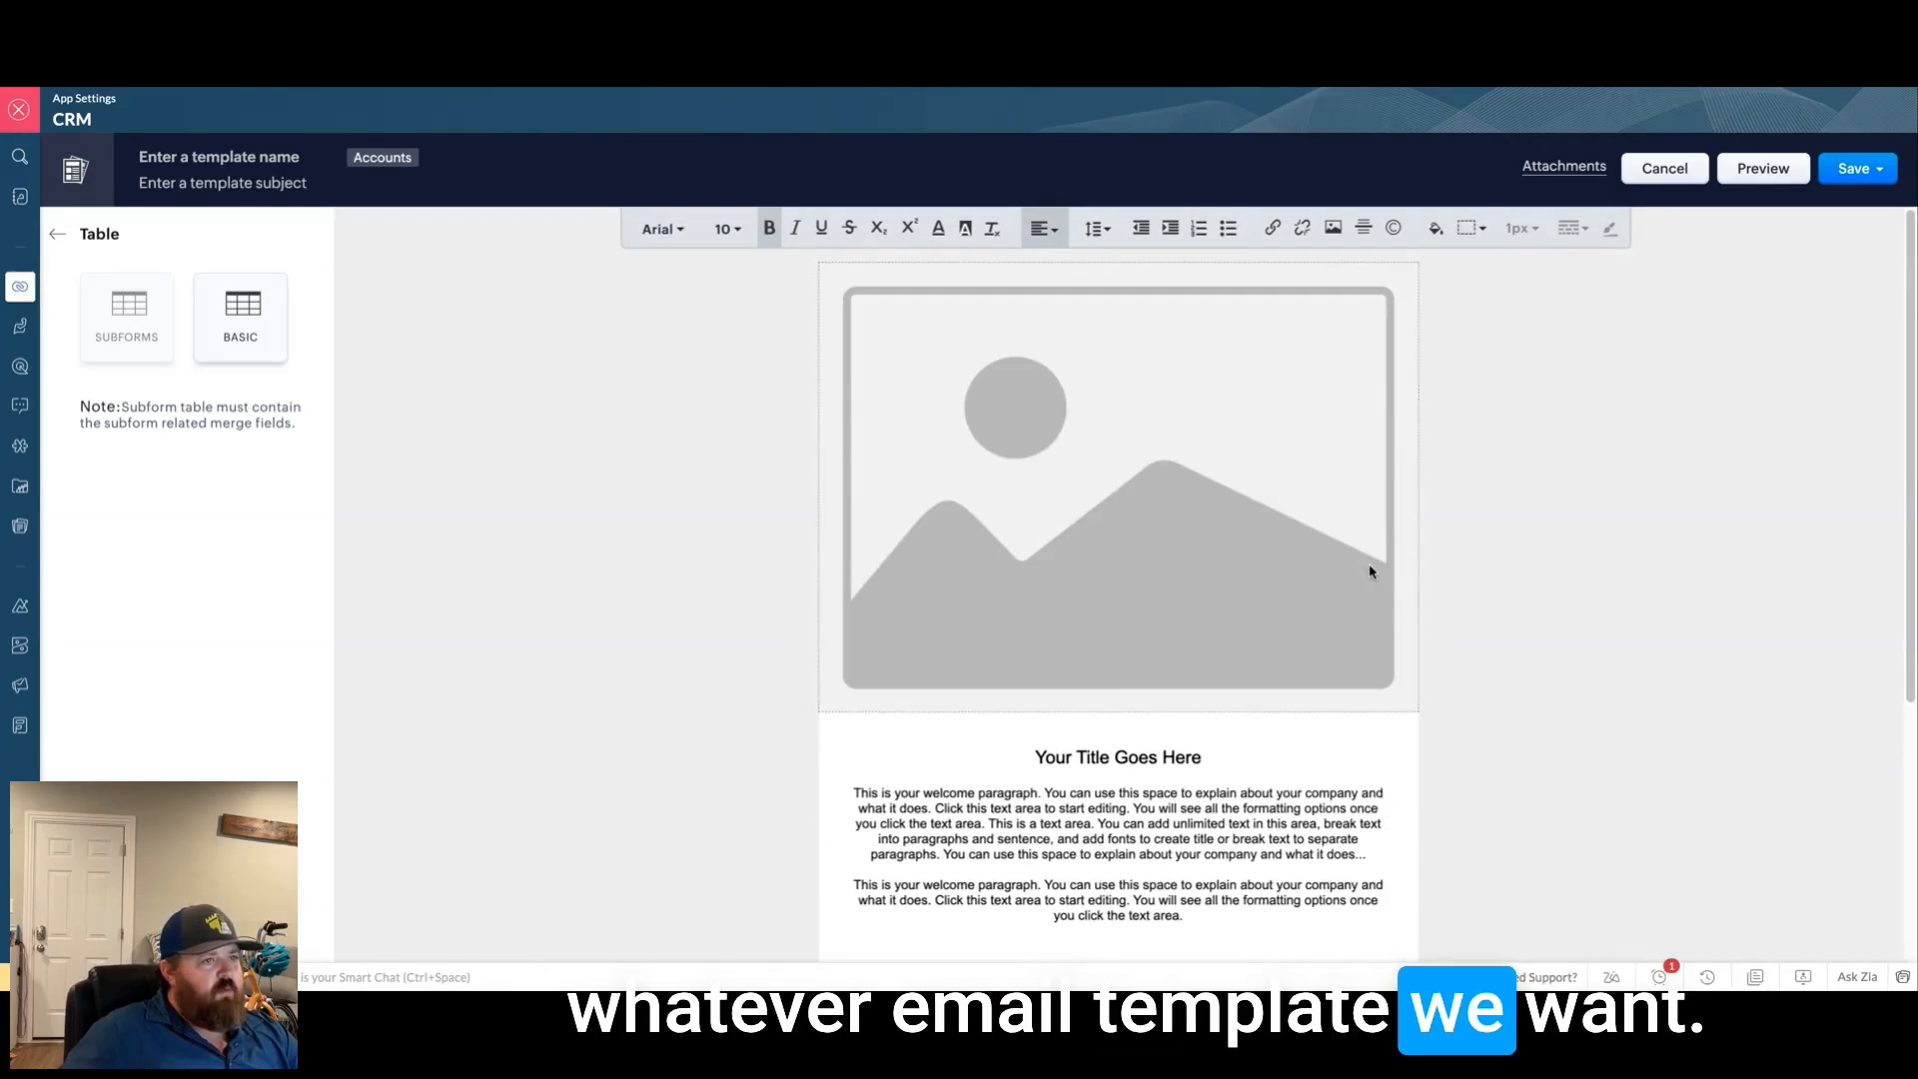
scroll(1574, 589, down, 4)
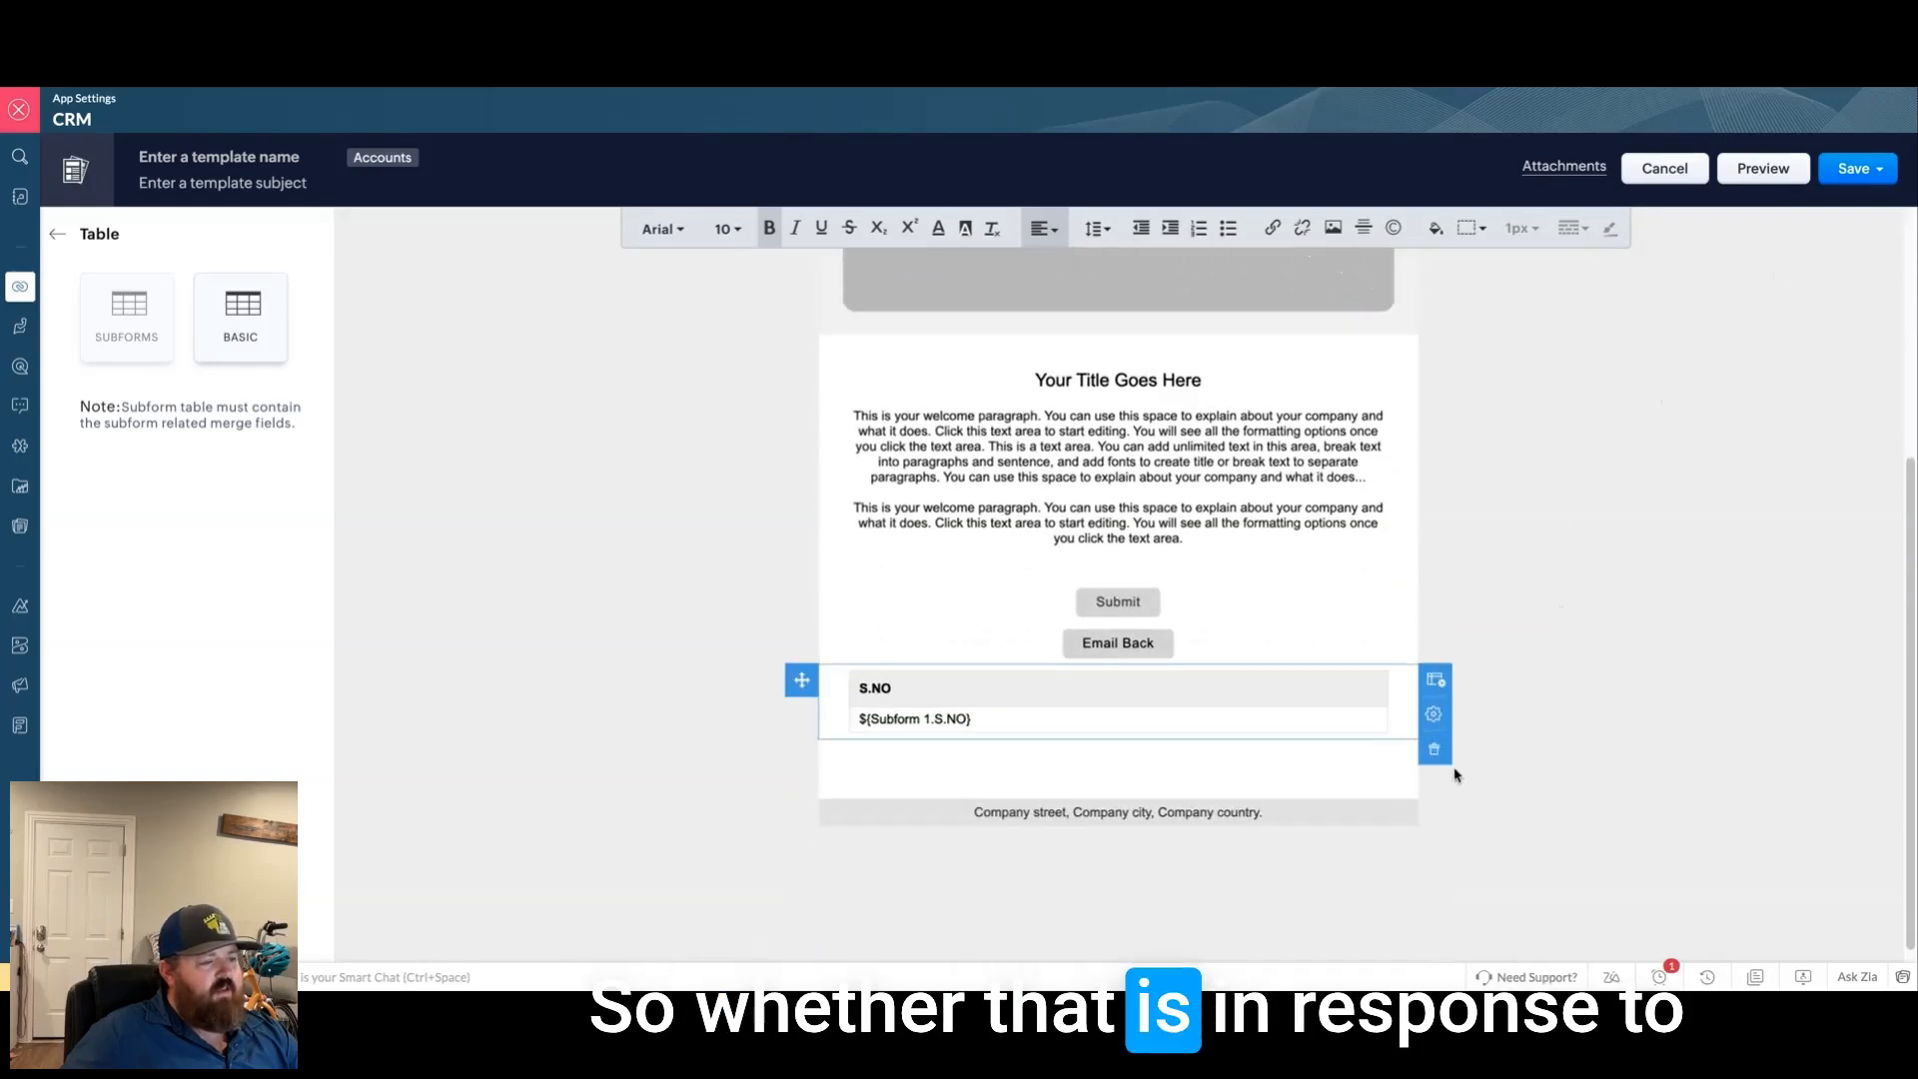
click(1436, 755)
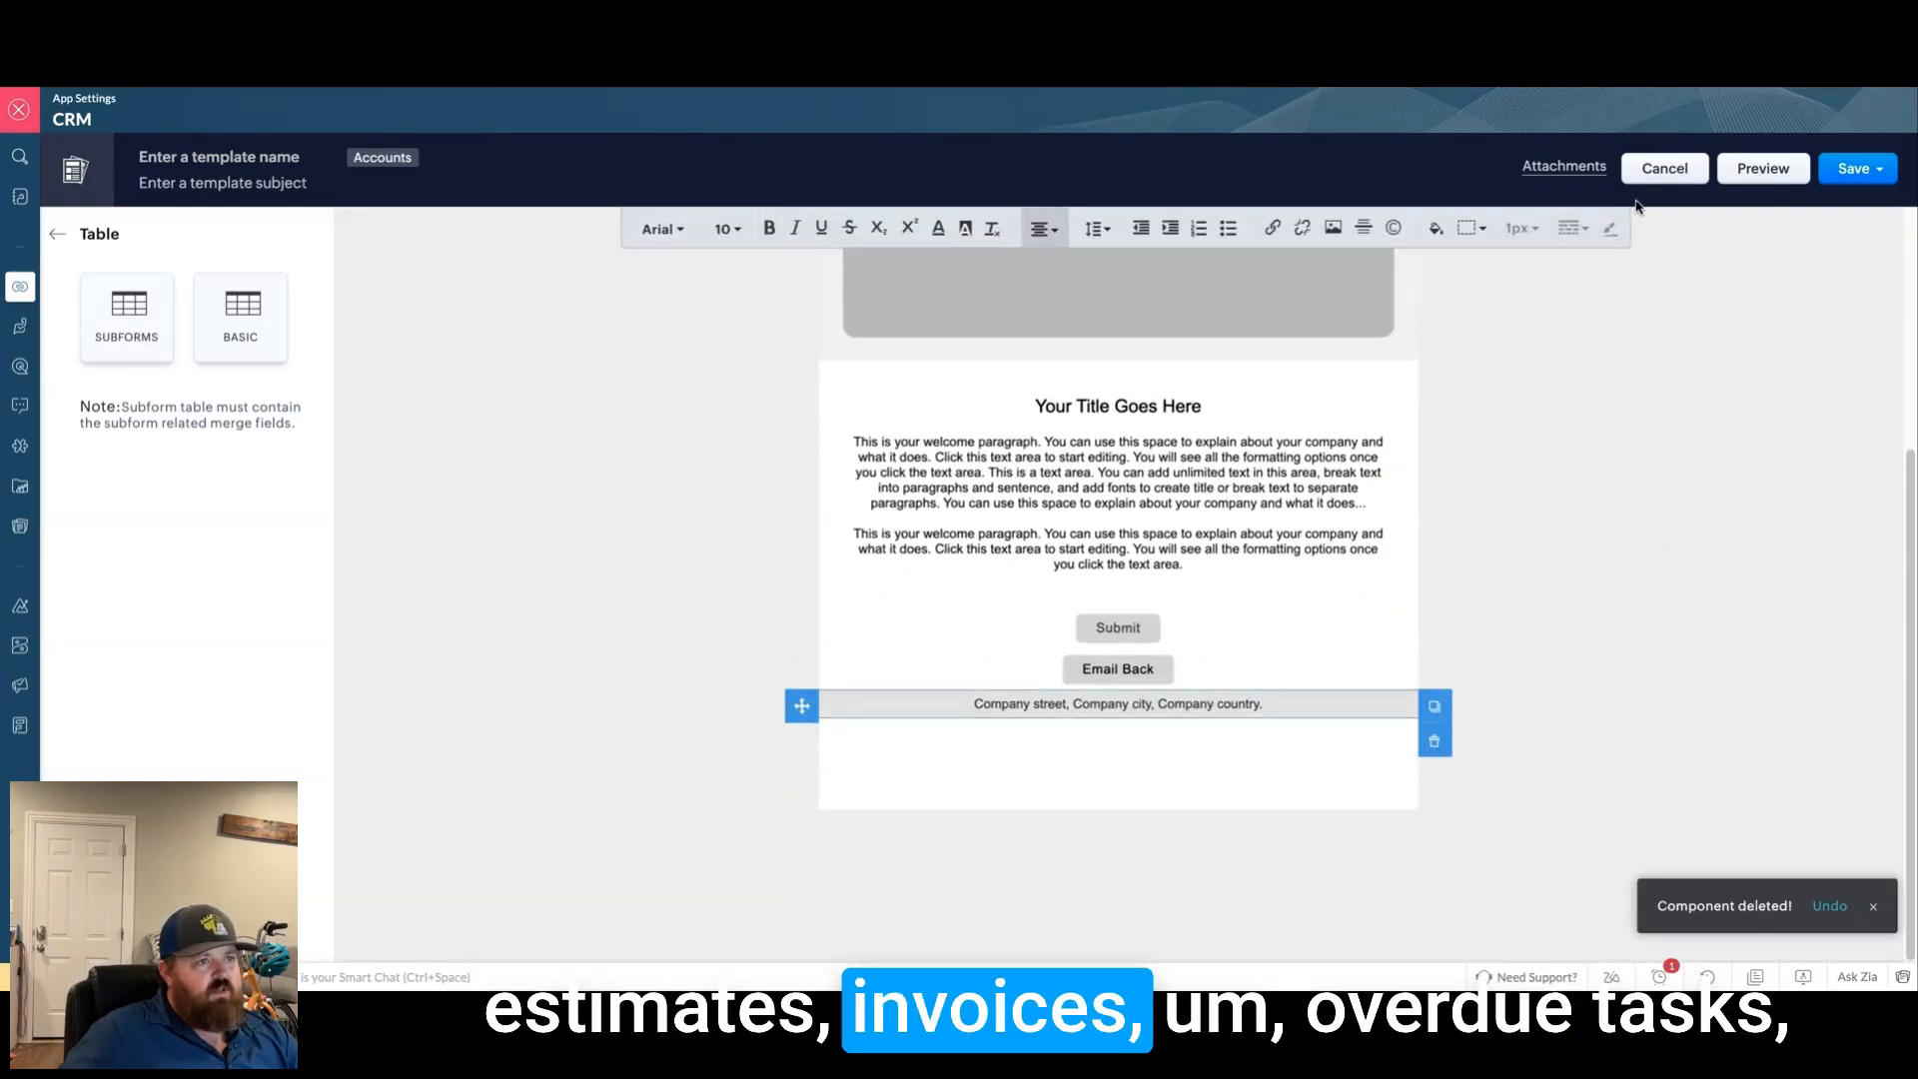
click(1872, 909)
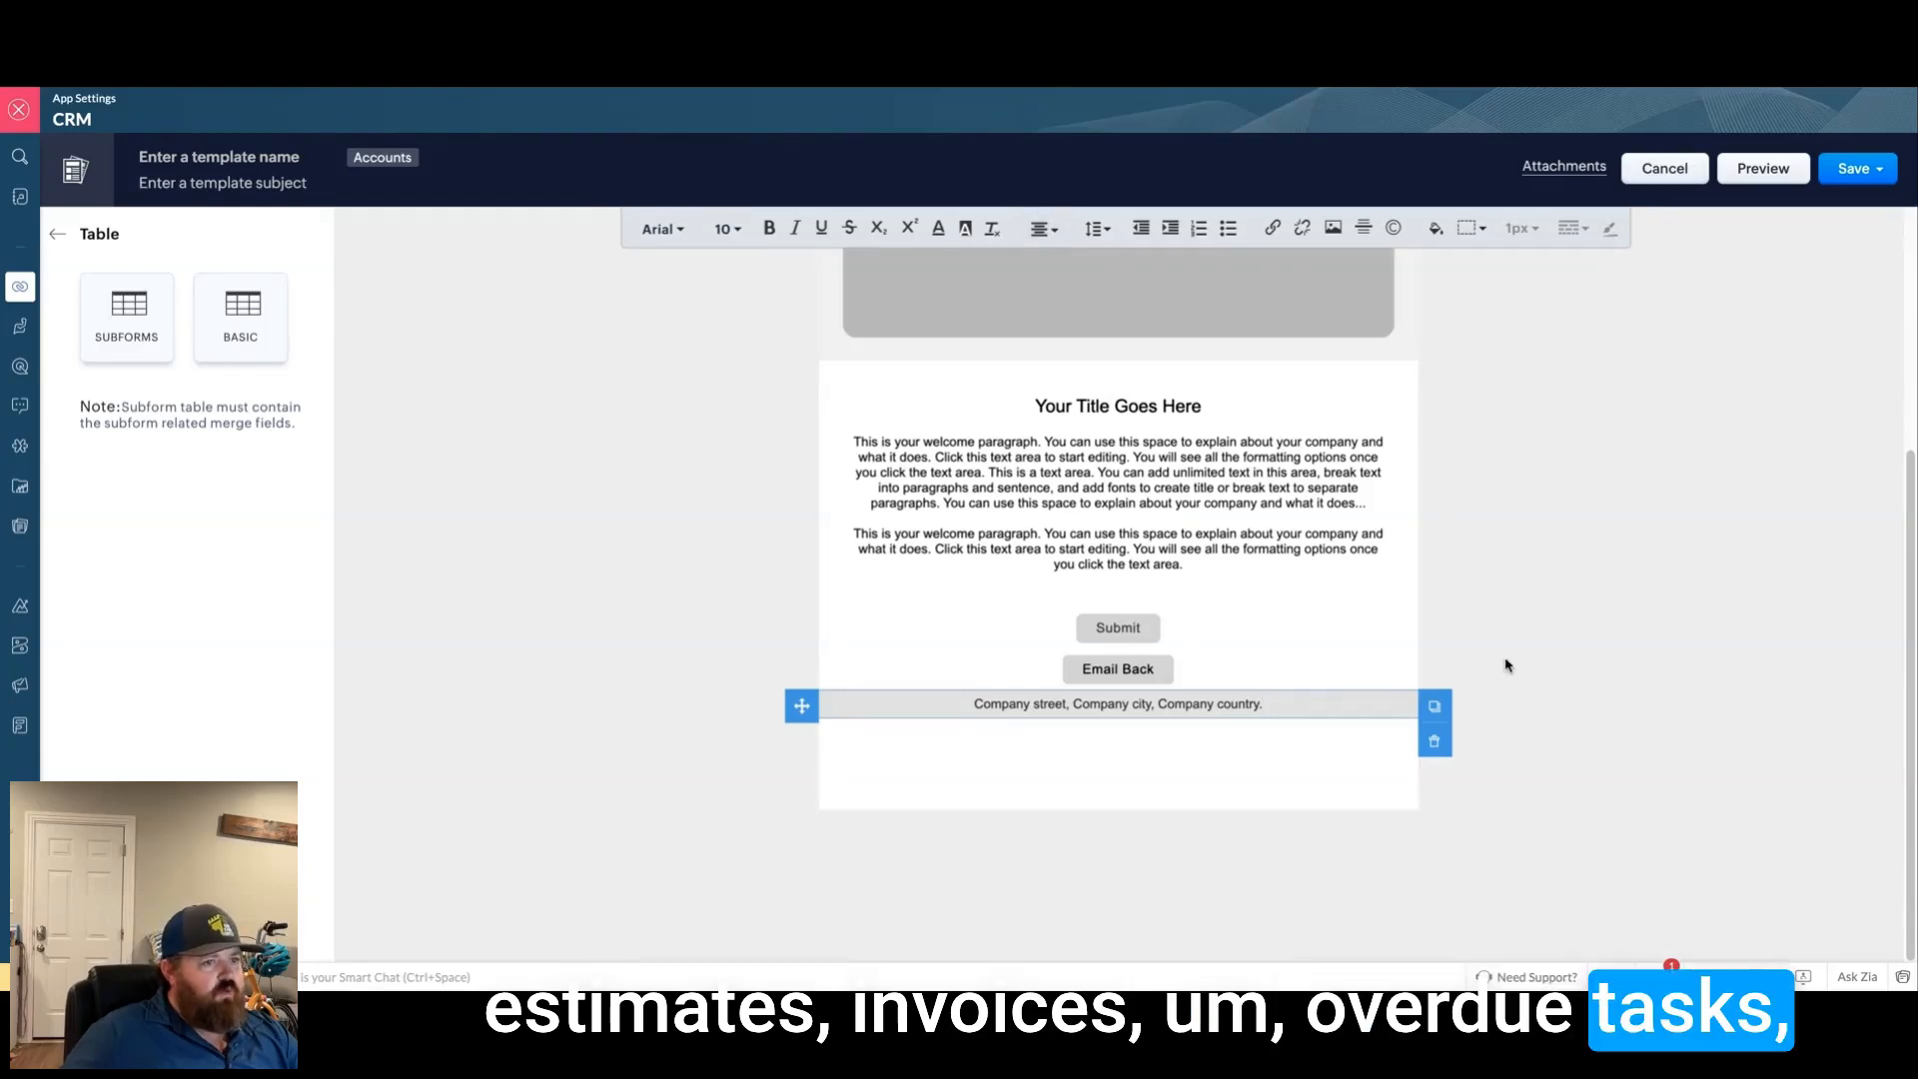
scroll(1489, 677, up, 3)
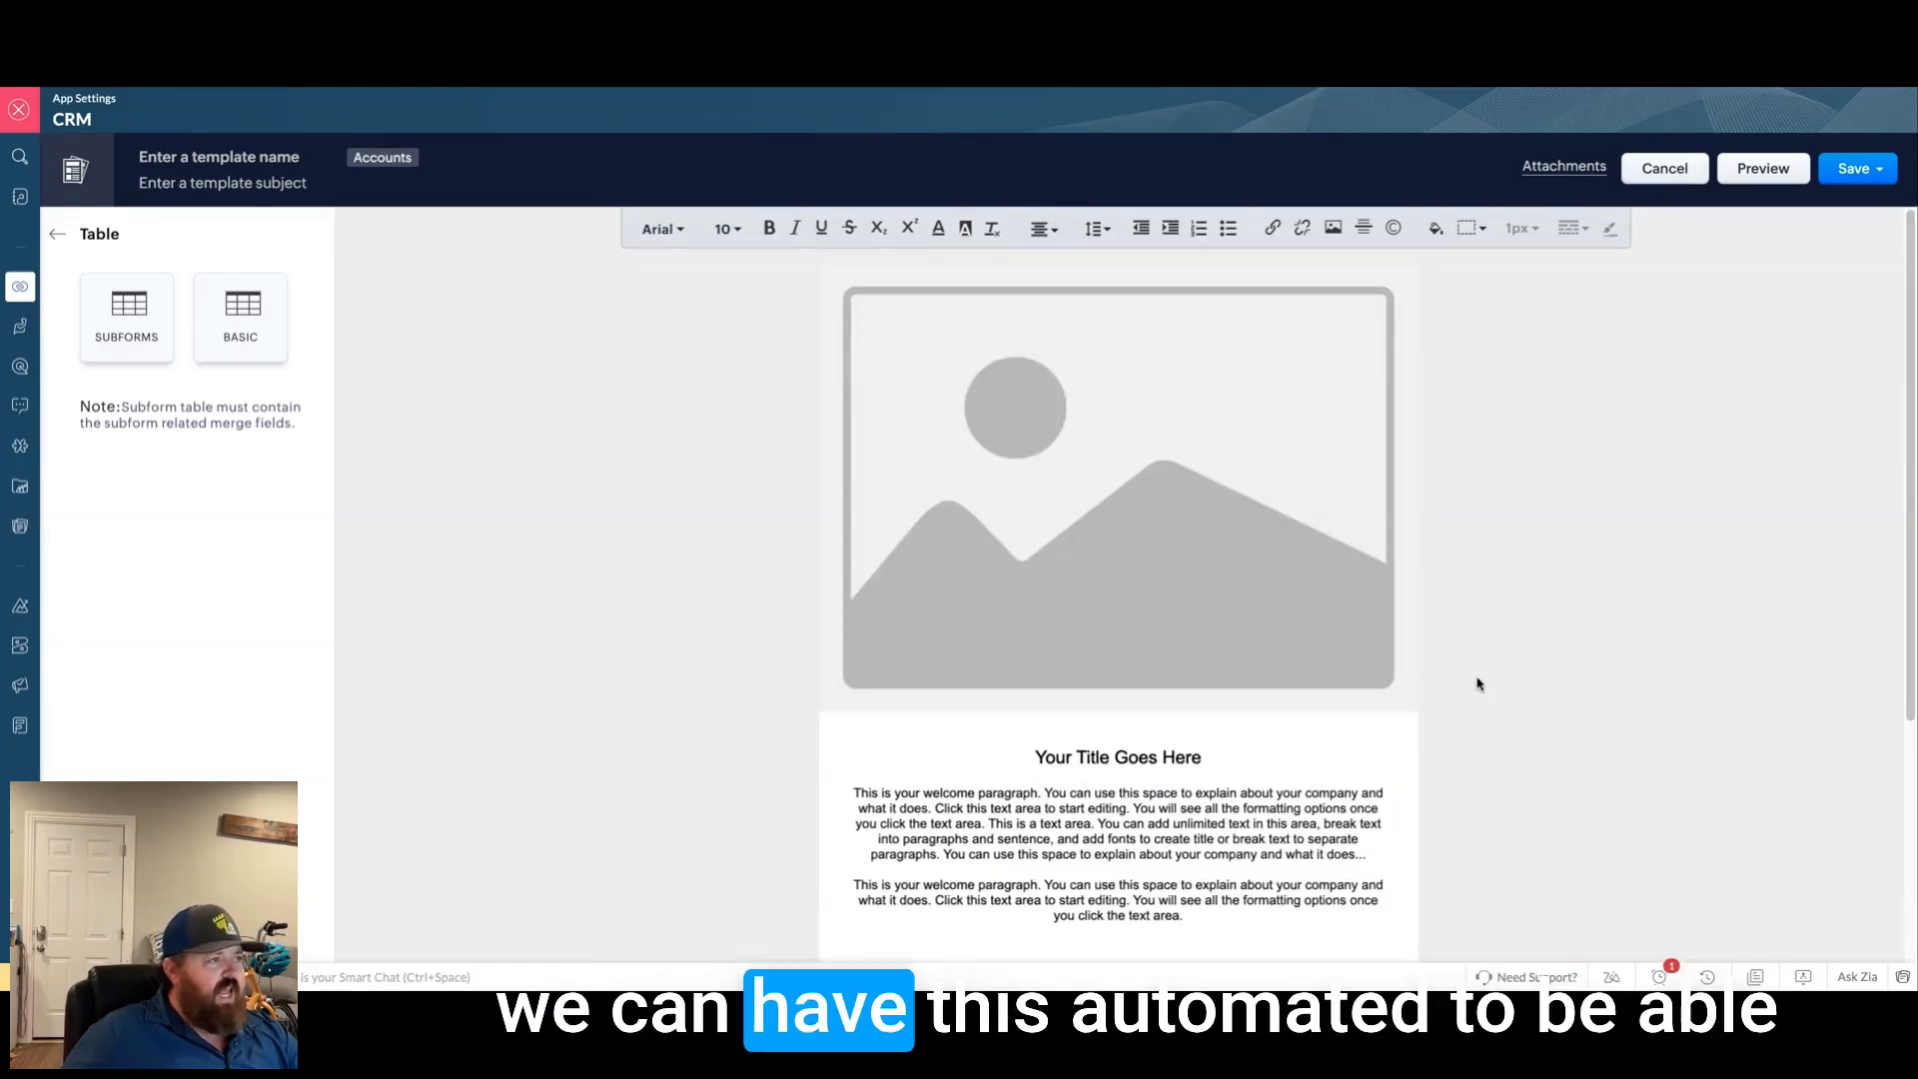